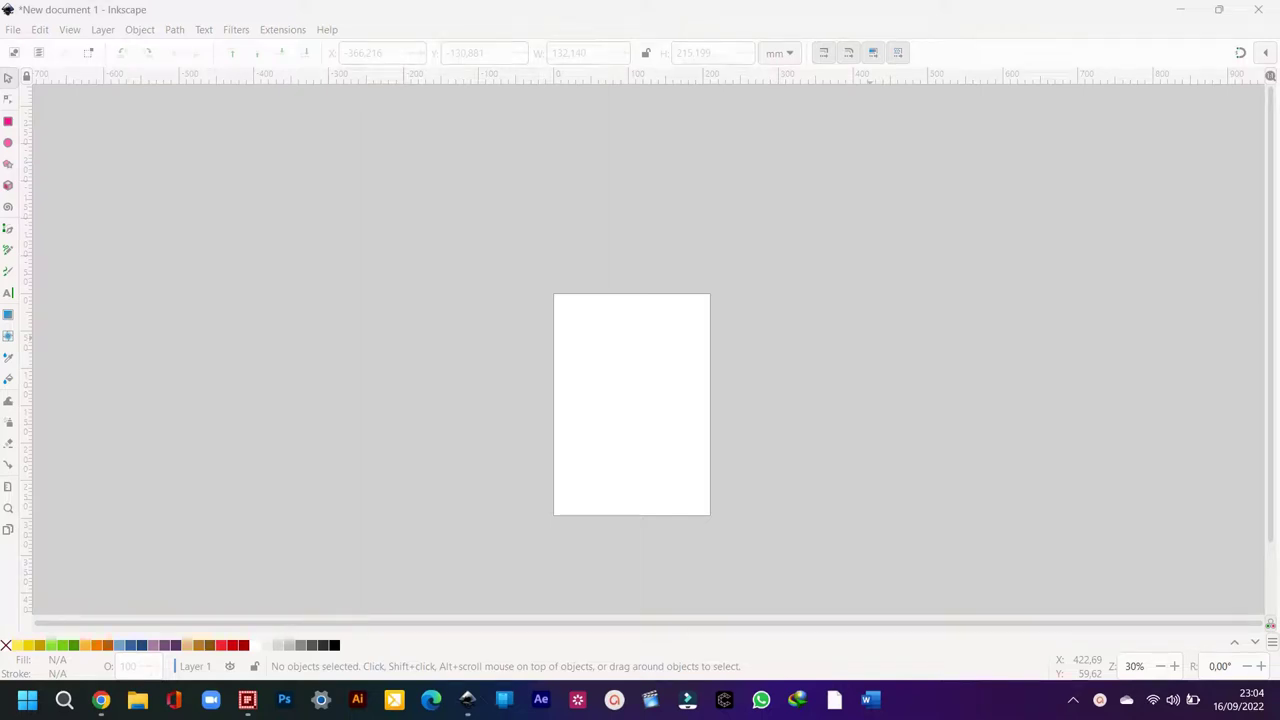
# Step: Draw a tall narrow rectangle, about 57.8 × 237.6 mm, on the canvas left of the page
pyautogui.scroll(-3, 839, 338)
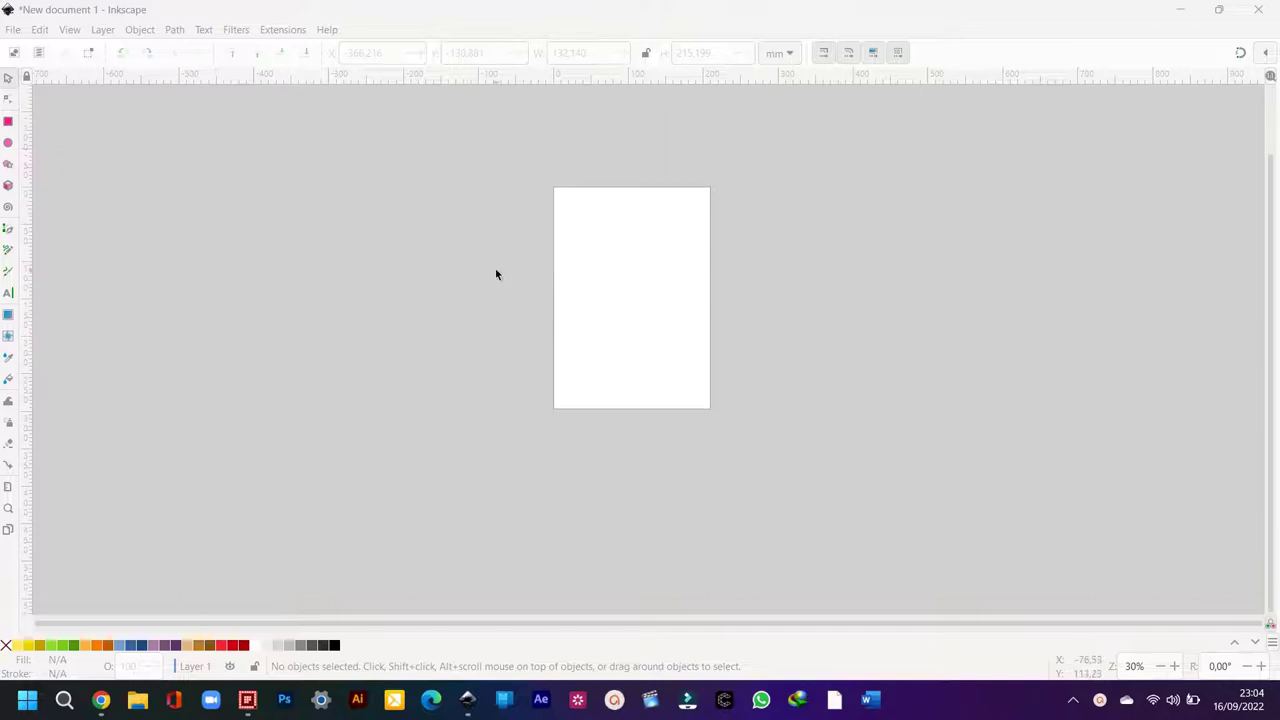
pyautogui.click(8, 121)
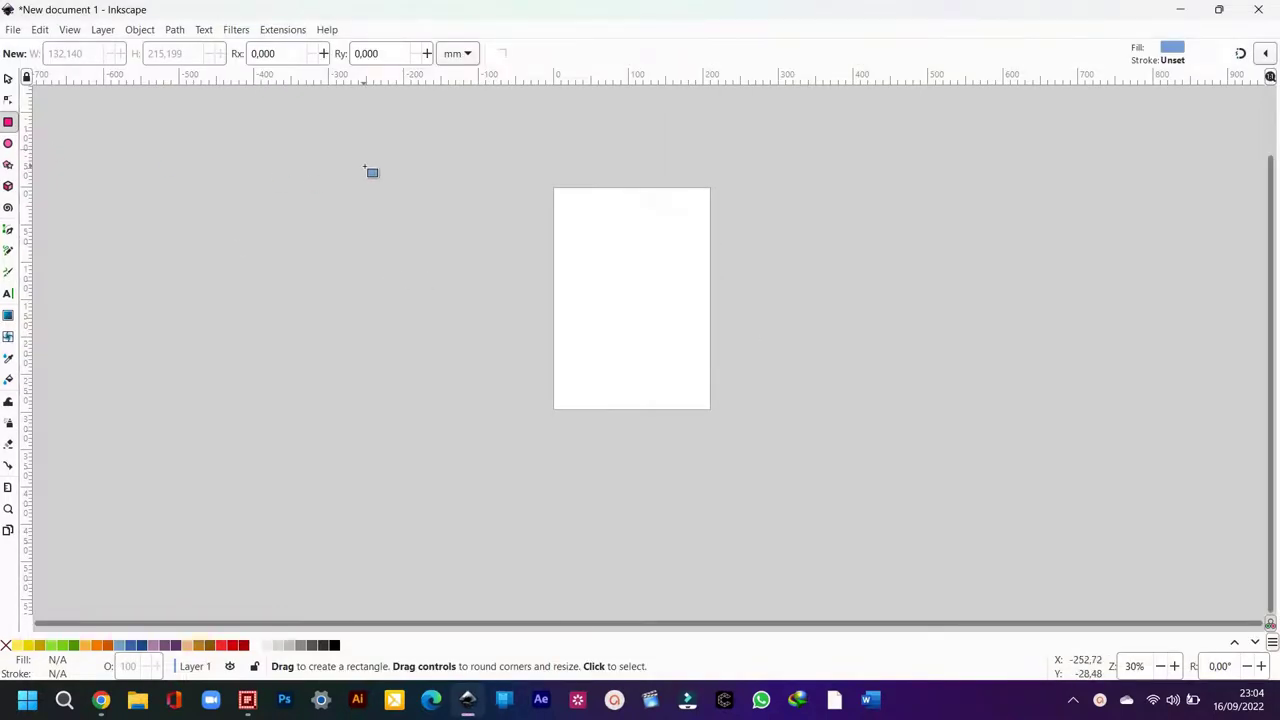
pyautogui.moveTo(365, 167); pyautogui.dragTo(407, 330)
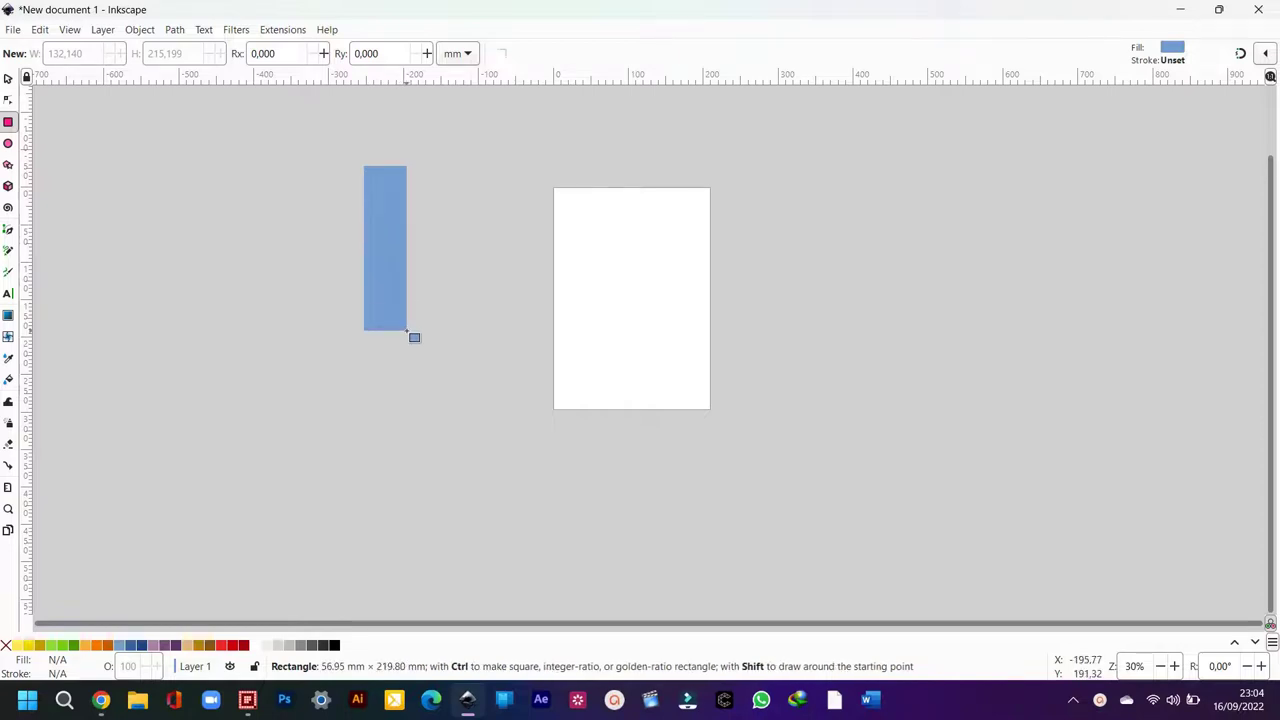
pyautogui.moveTo(407, 330); pyautogui.dragTo(407, 343)
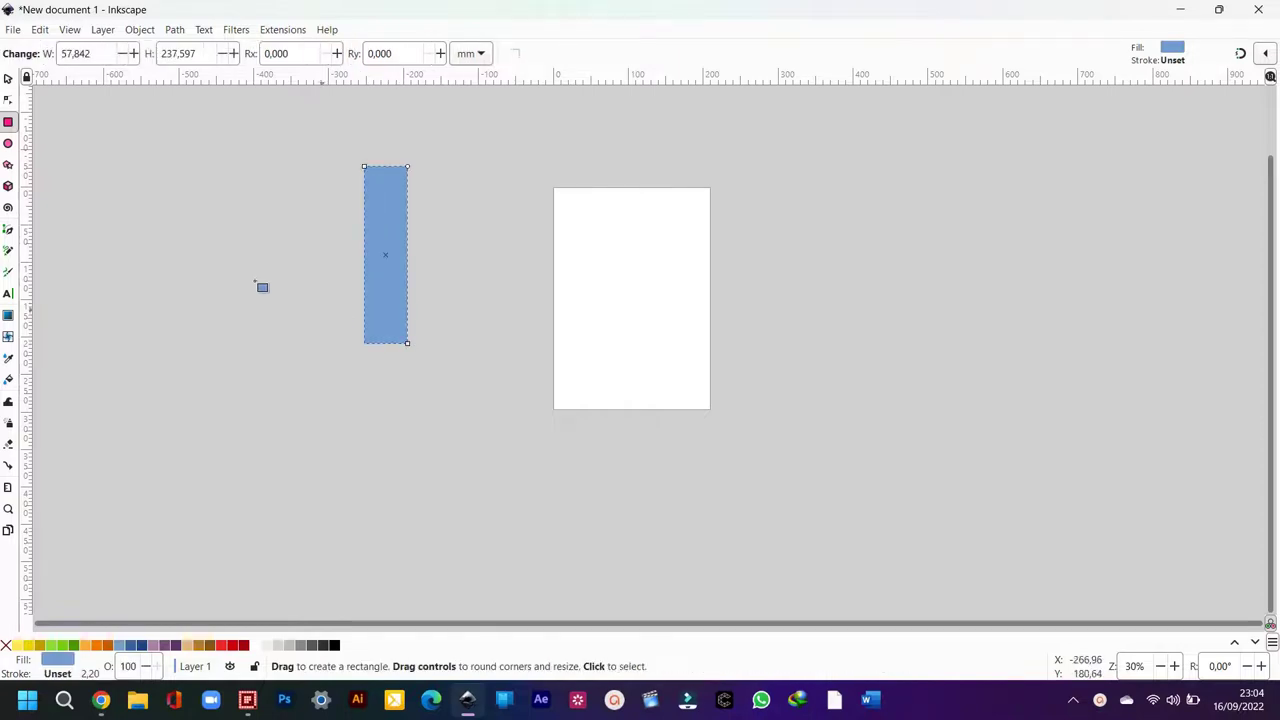
pyautogui.click(8, 78)
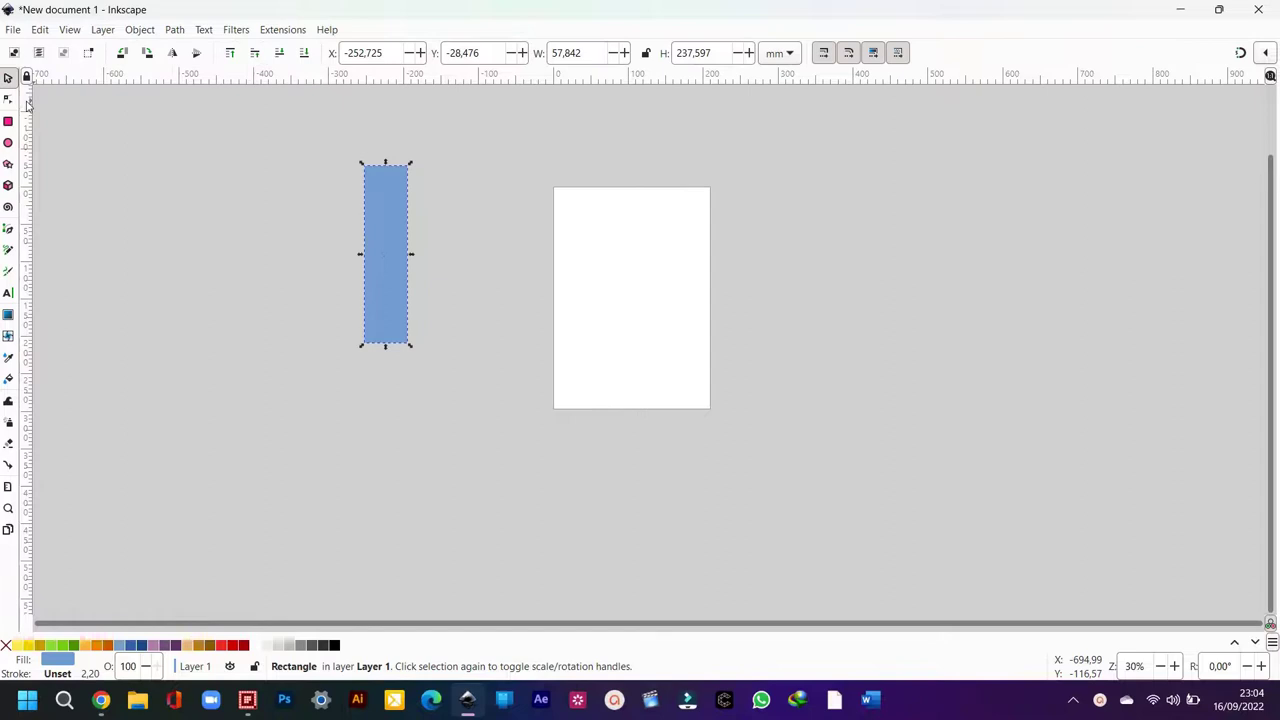
pyautogui.hotkey('ctrl', 'Up')
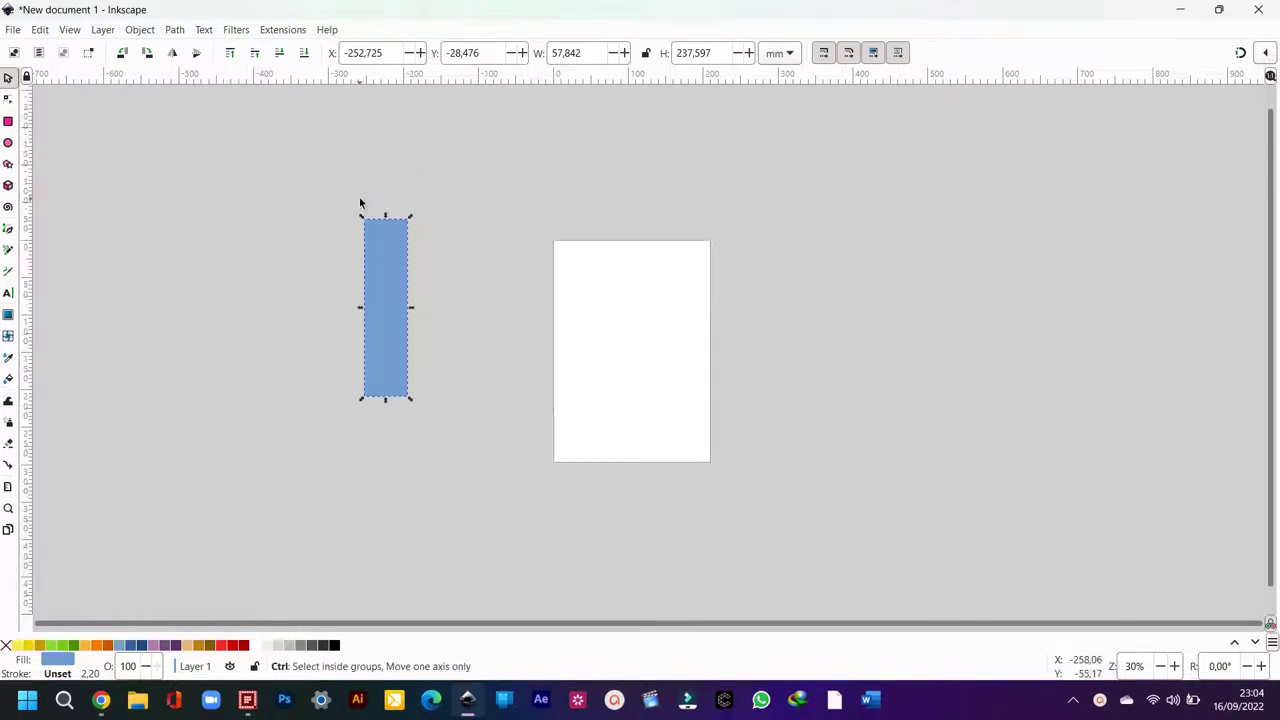
pyautogui.keyDown('ctrl'); pyautogui.scroll(1, 360, 203); pyautogui.keyUp('ctrl')
pyautogui.moveTo(380, 269); pyautogui.dragTo(390, 264)
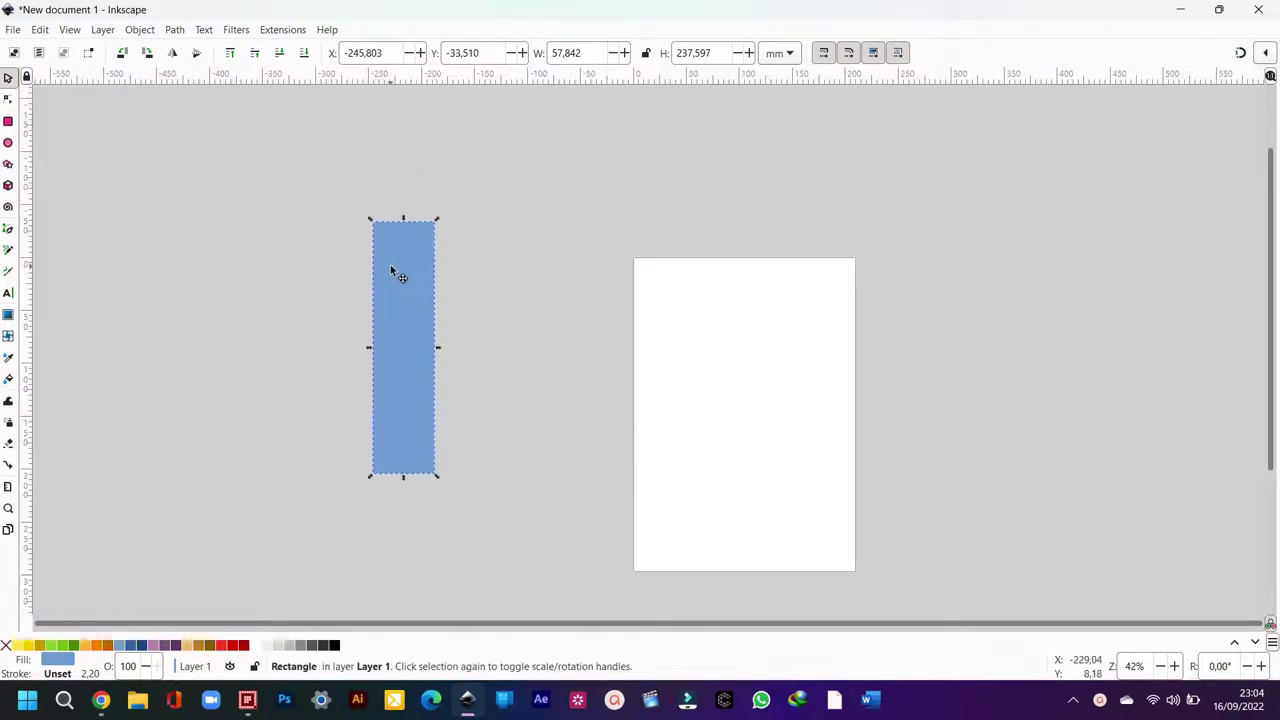
# Step: In Fill and Stroke, give the rectangle a flat black stroke and remove its blue fill
pyautogui.click(141, 30)
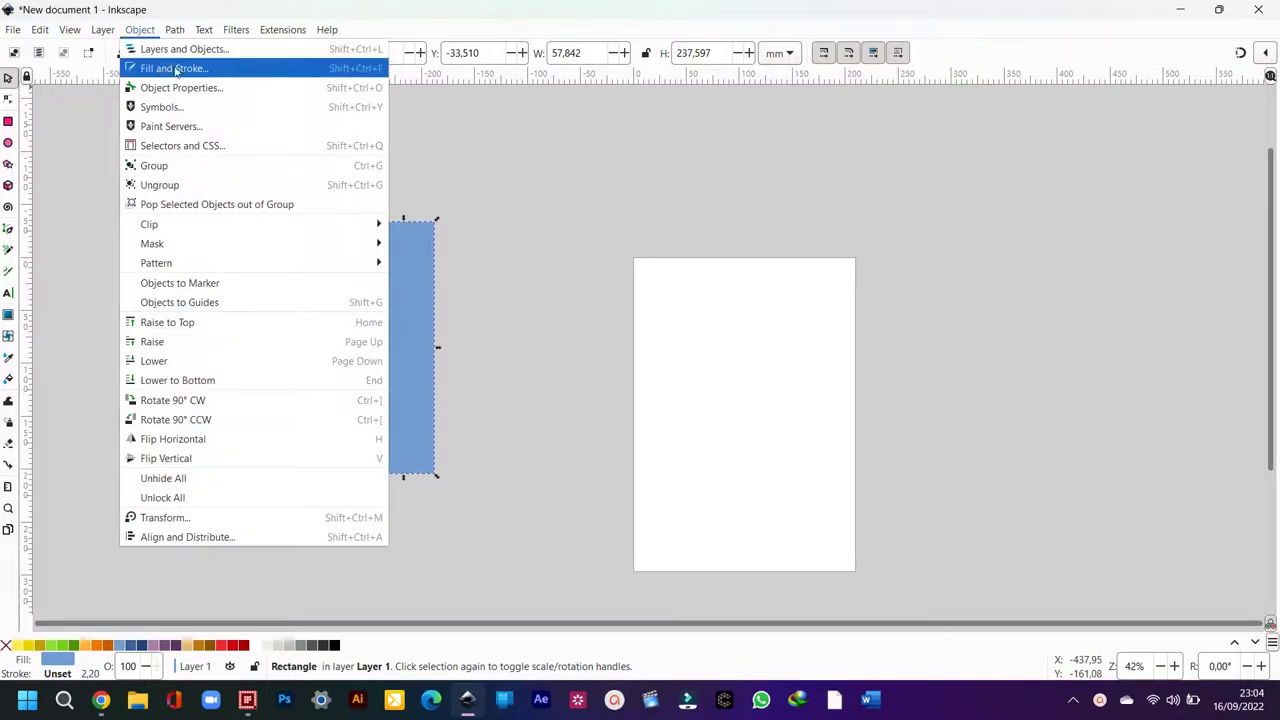
pyautogui.click(178, 68)
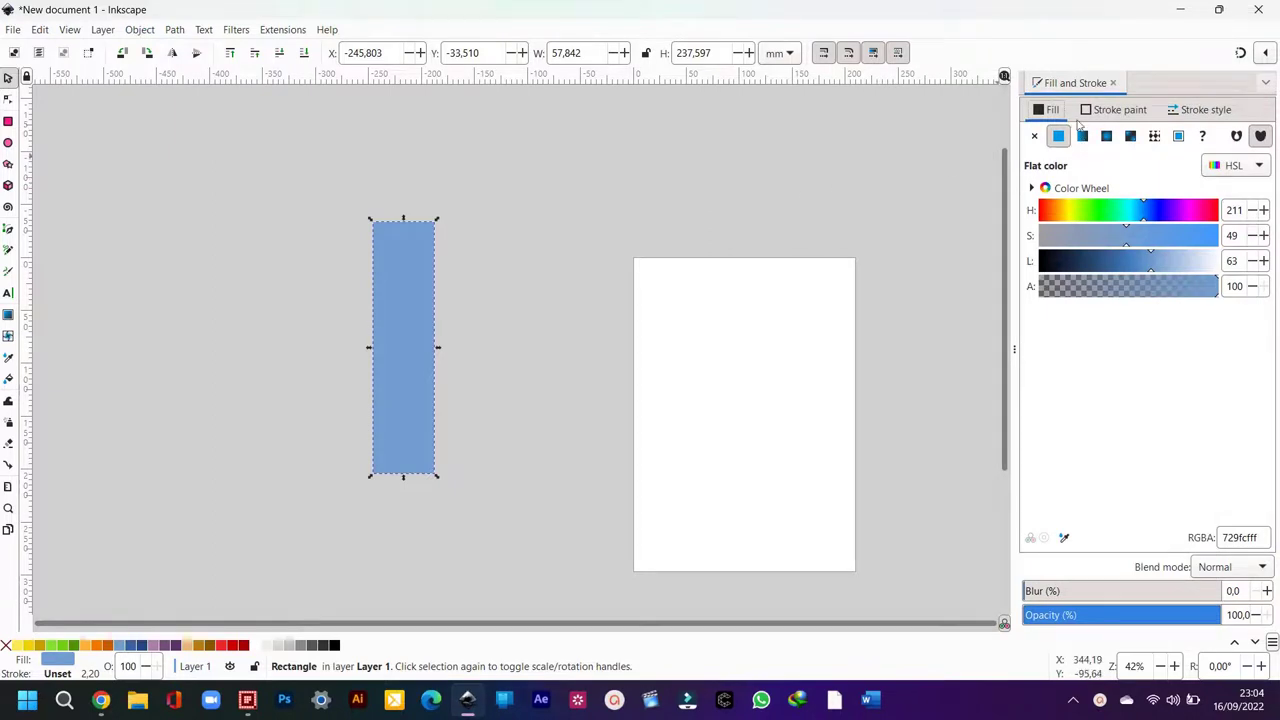
pyautogui.click(1104, 111)
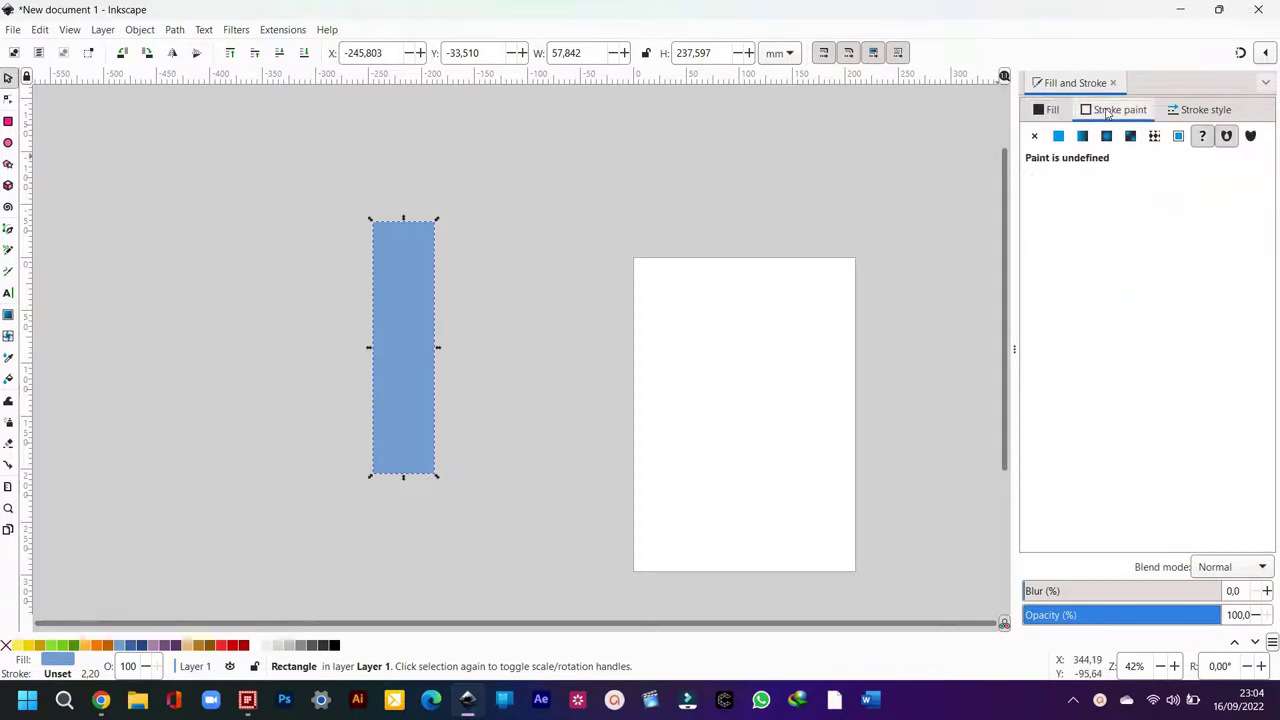
pyautogui.click(1060, 137)
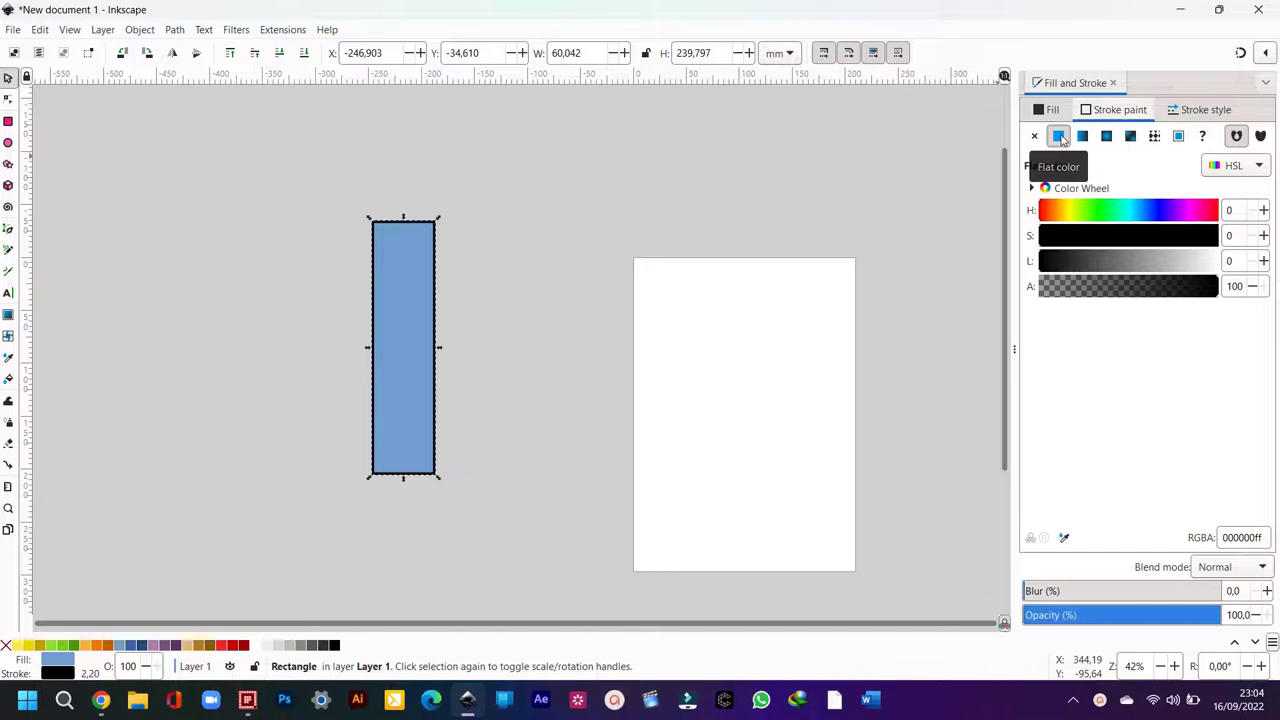
pyautogui.click(1048, 110)
pyautogui.click(1035, 137)
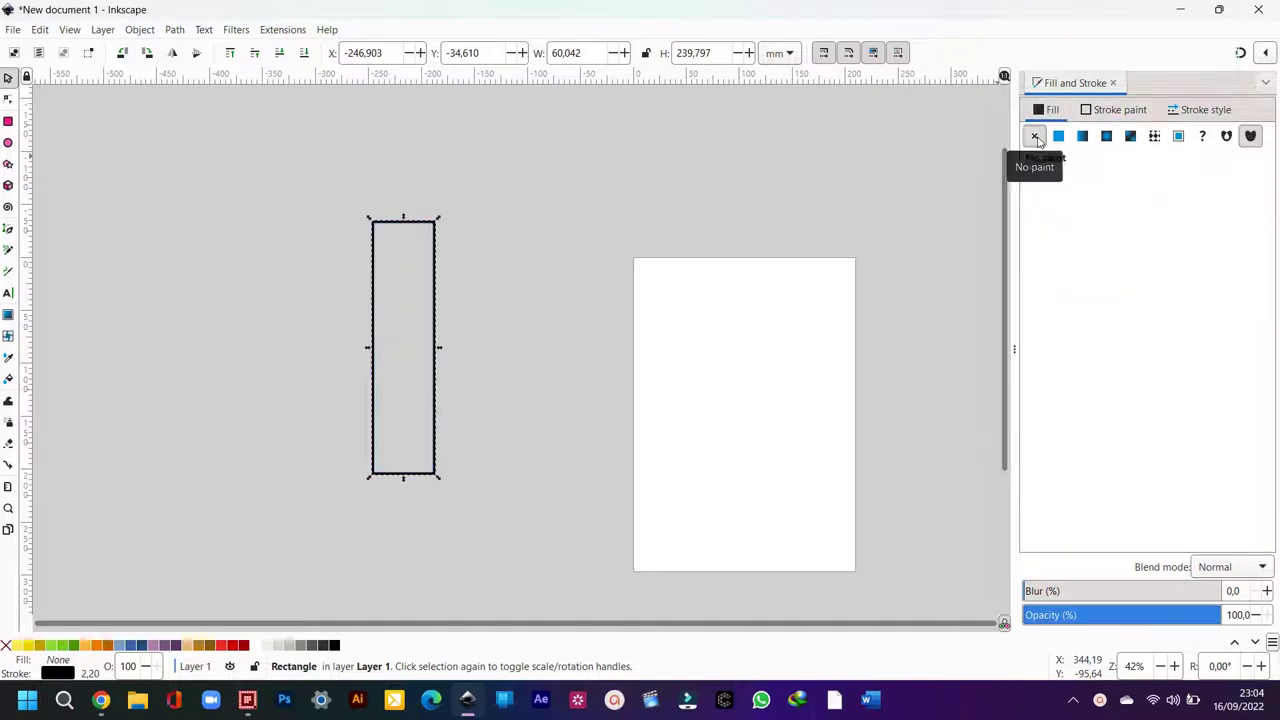
# Step: Widen the rectangle's black stroke to 20.8 mm
pyautogui.click(1200, 110)
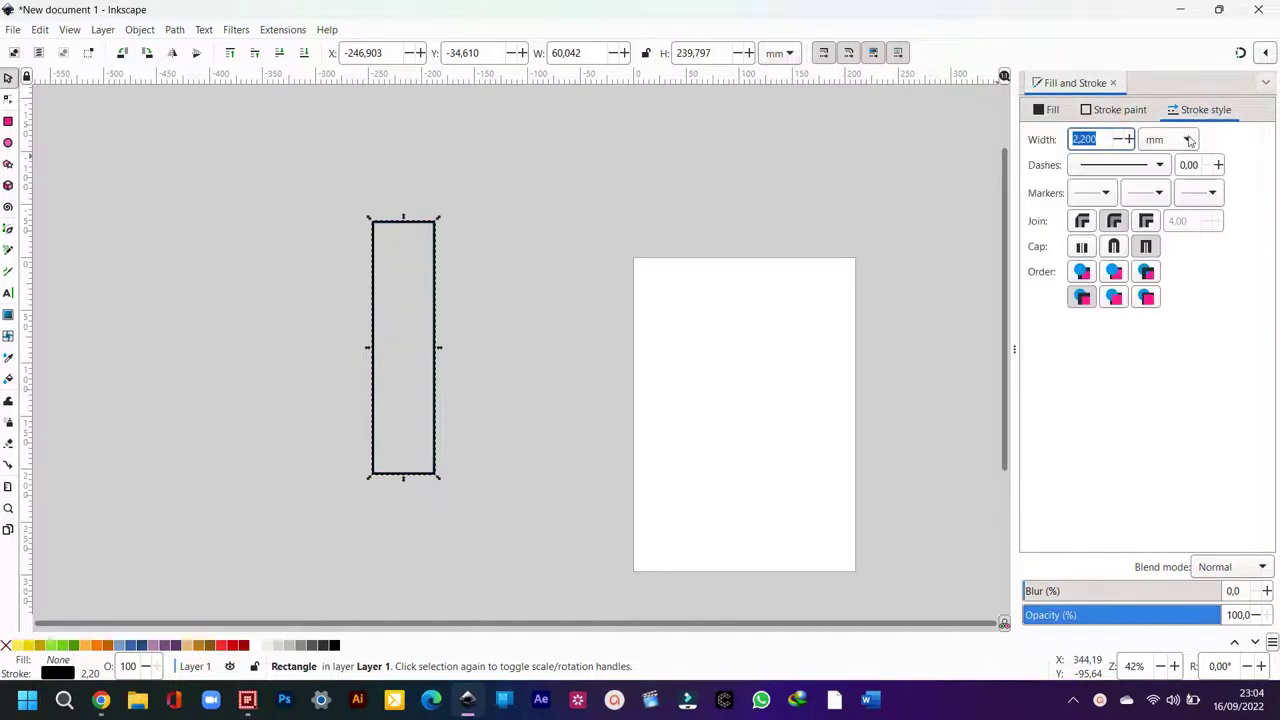
pyautogui.click(1128, 139)
pyautogui.click(1129, 139)
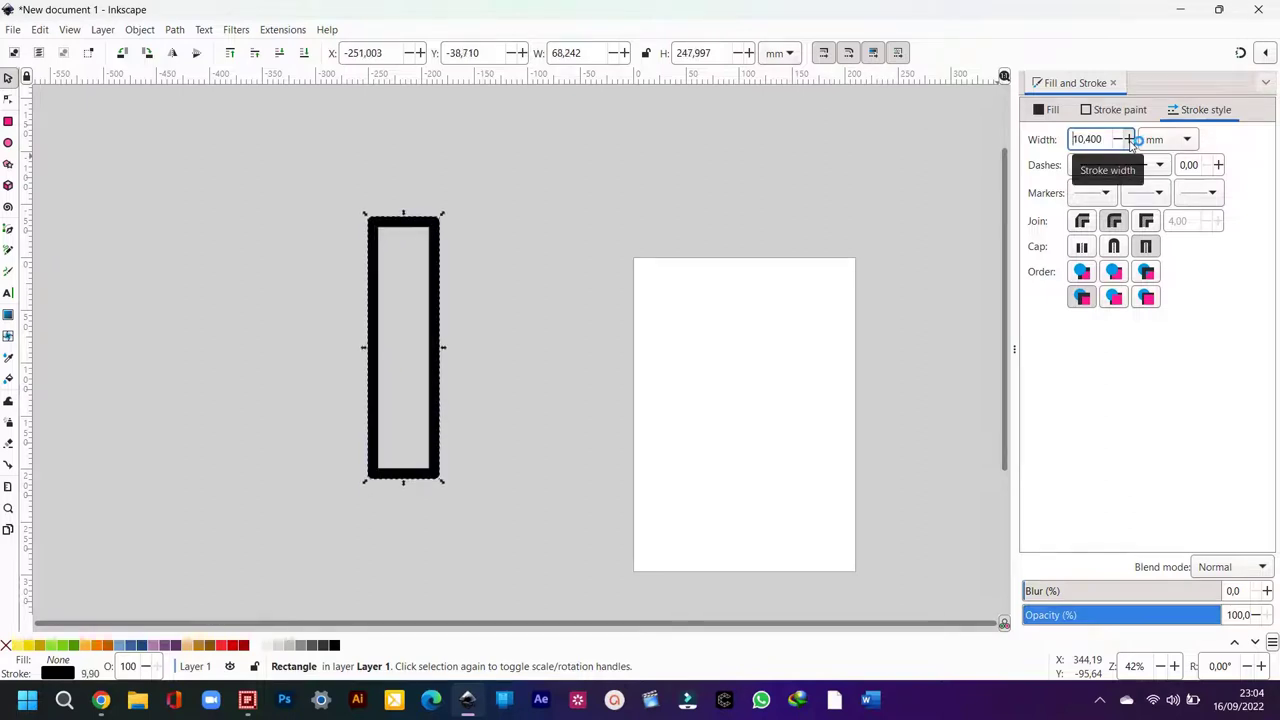
pyautogui.click(1129, 139)
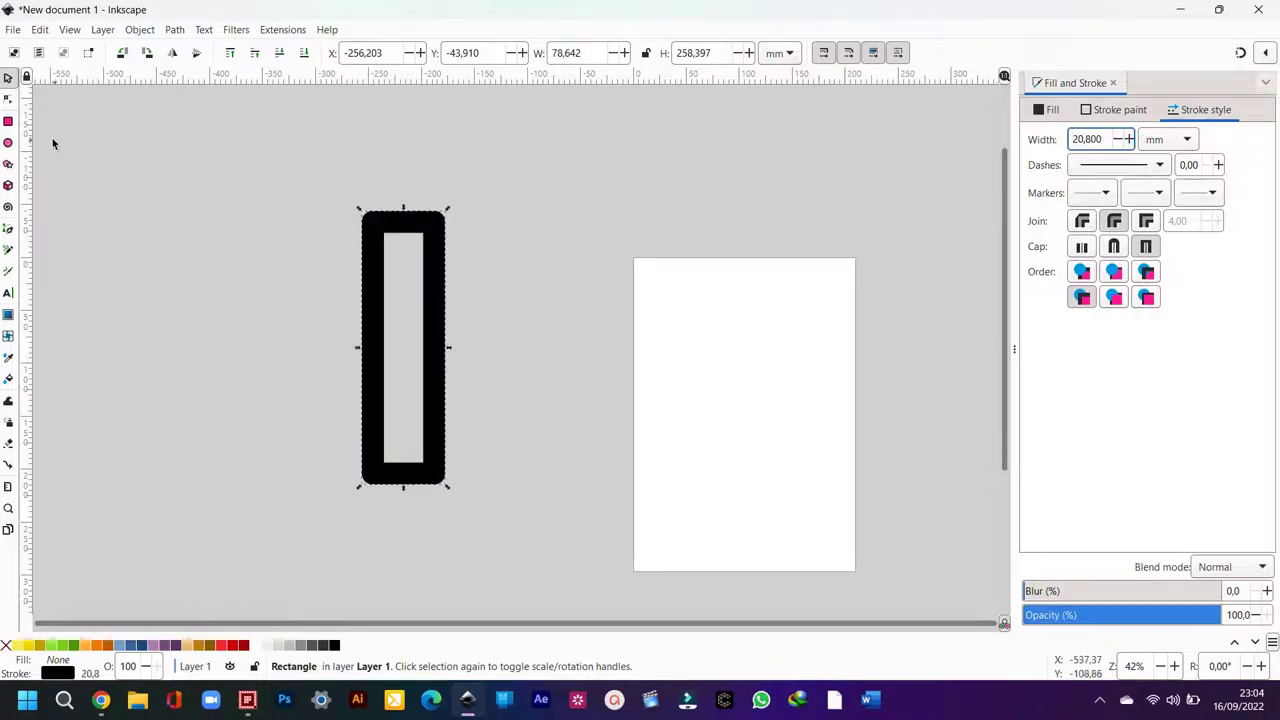
pyautogui.click(8, 98)
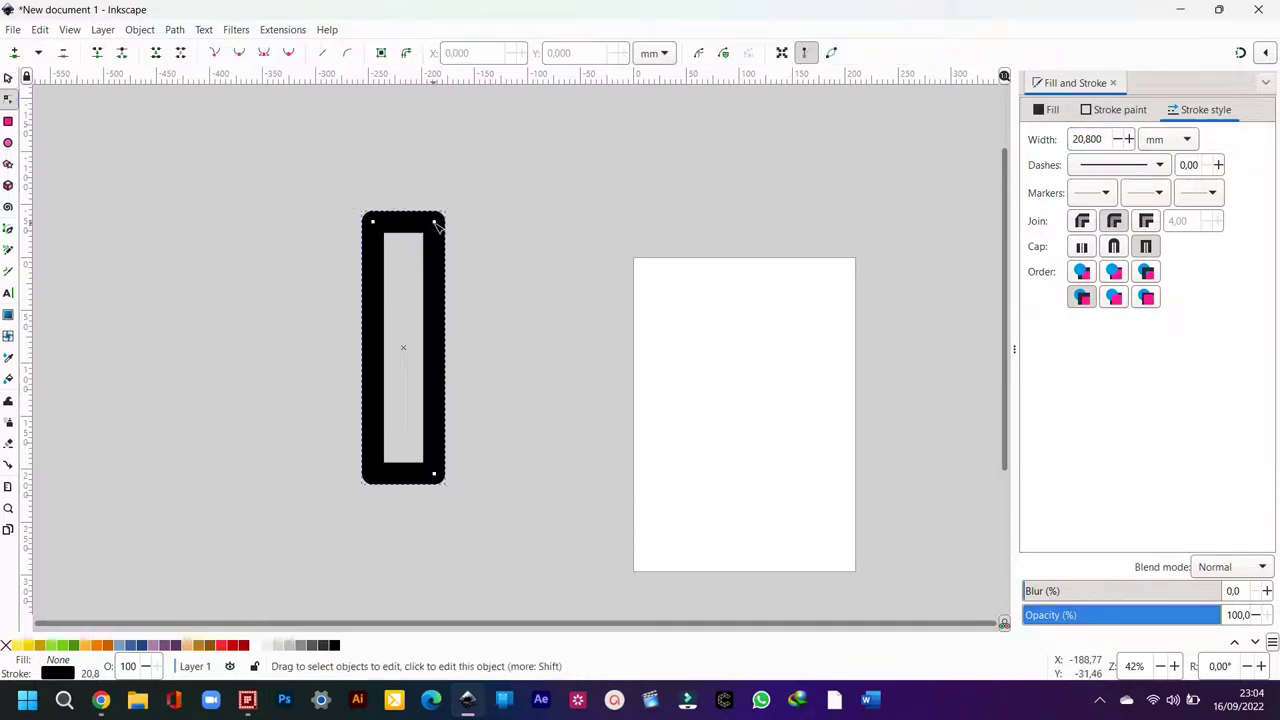
# Step: Round the corners fully and narrow the outline to a 69.2 × 258.4 mm capsule
pyautogui.moveTo(437, 227); pyautogui.dragTo(440, 252)
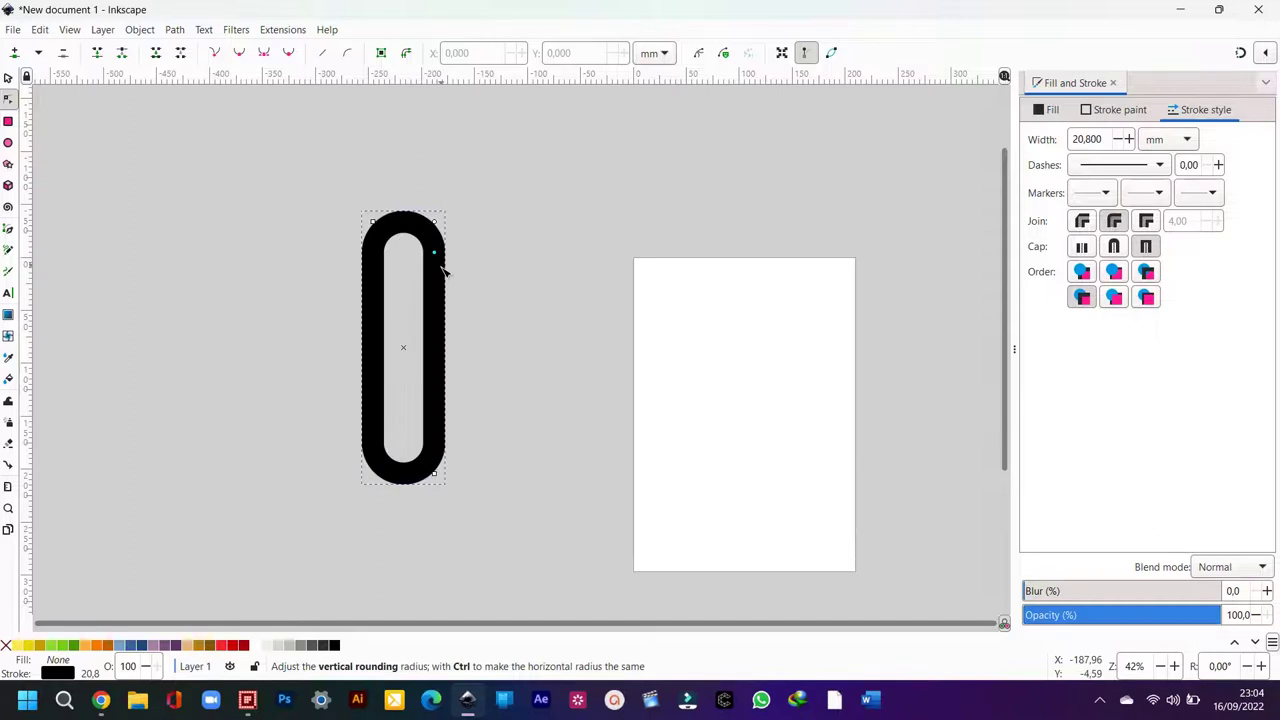
pyautogui.click(8, 78)
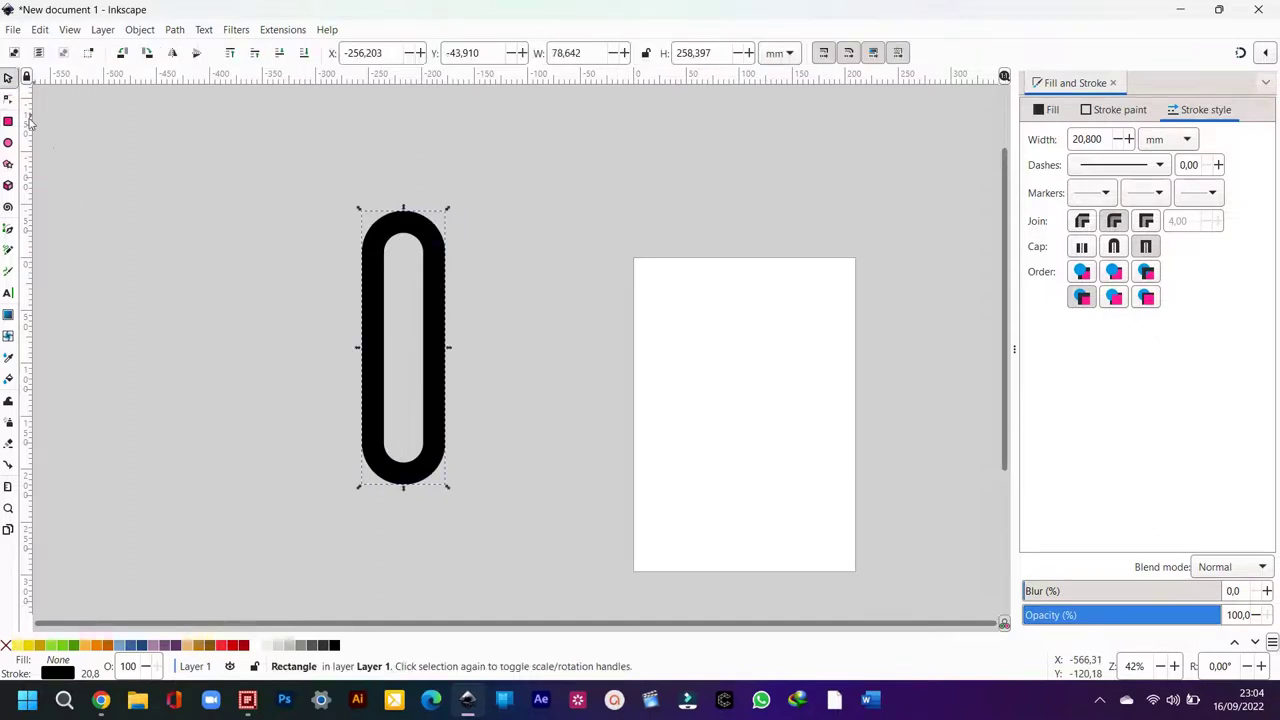
pyautogui.moveTo(447, 348); pyautogui.dragTo(438, 349)
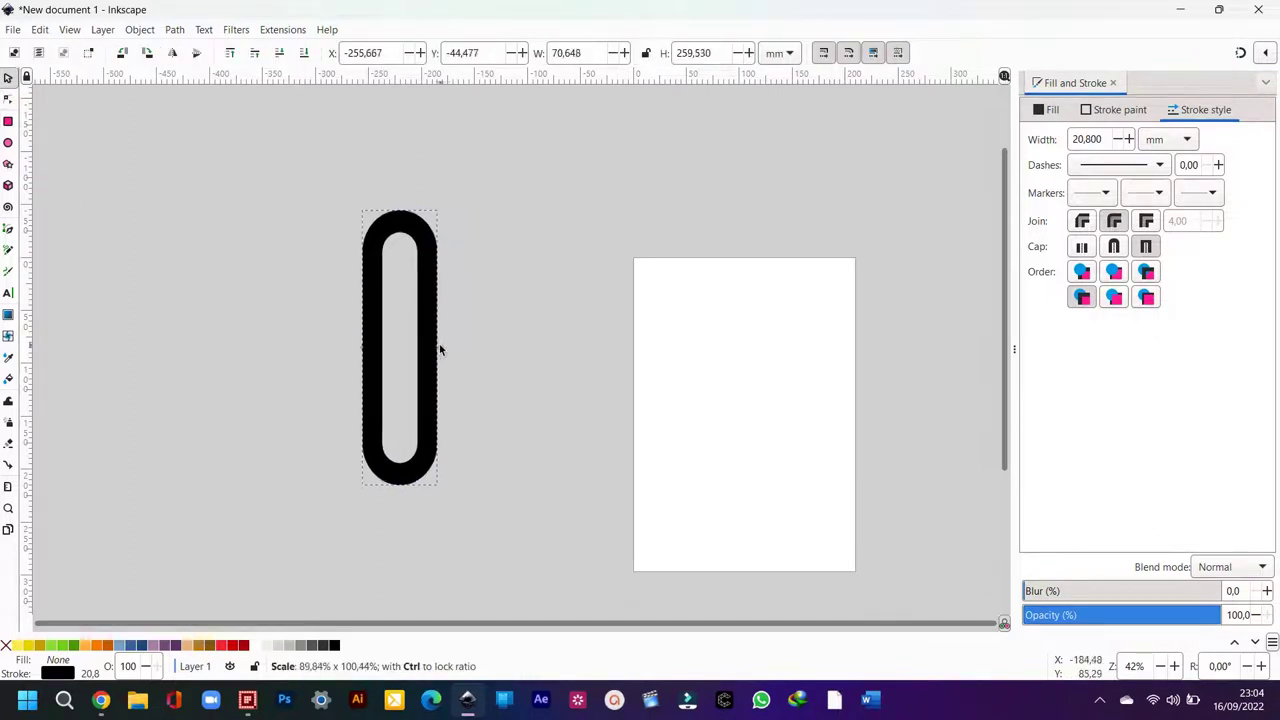
pyautogui.click(8, 99)
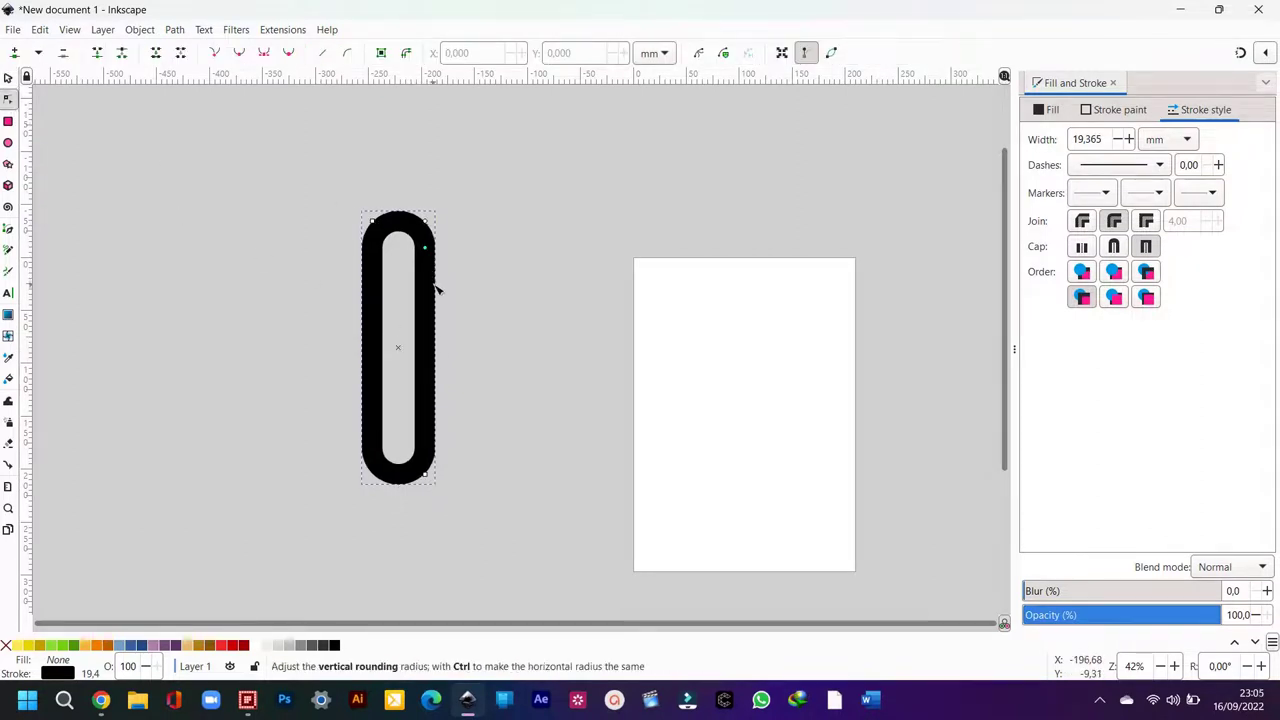
pyautogui.click(513, 333)
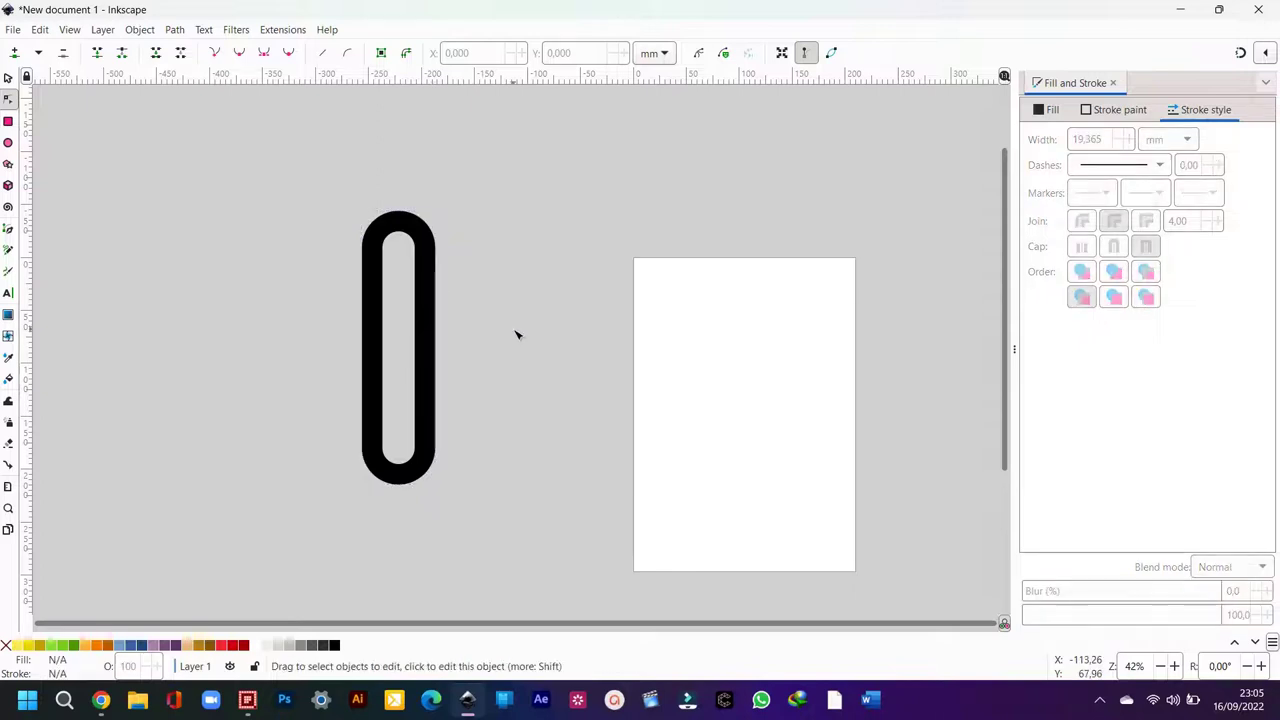
pyautogui.click(8, 78)
# Step: Duplicate the pill outline, move the copy about 88 mm right, and select both
pyautogui.click(436, 273)
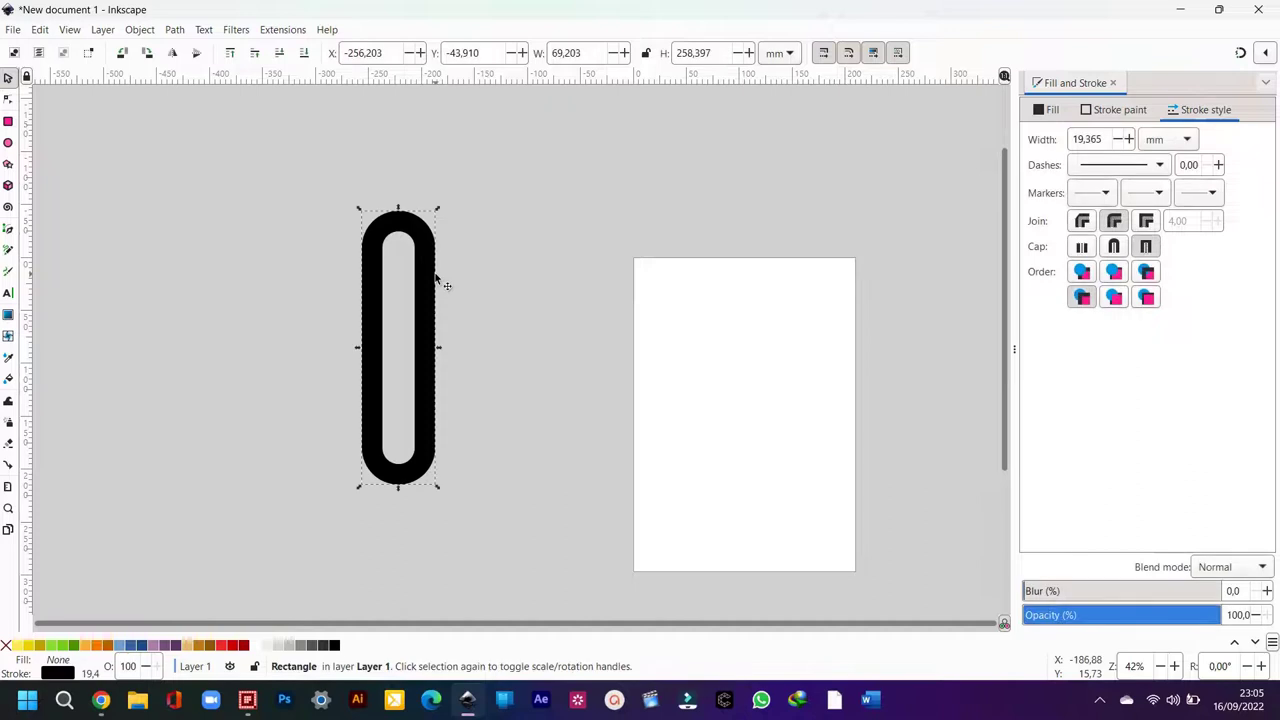
pyautogui.rightClick(422, 270)
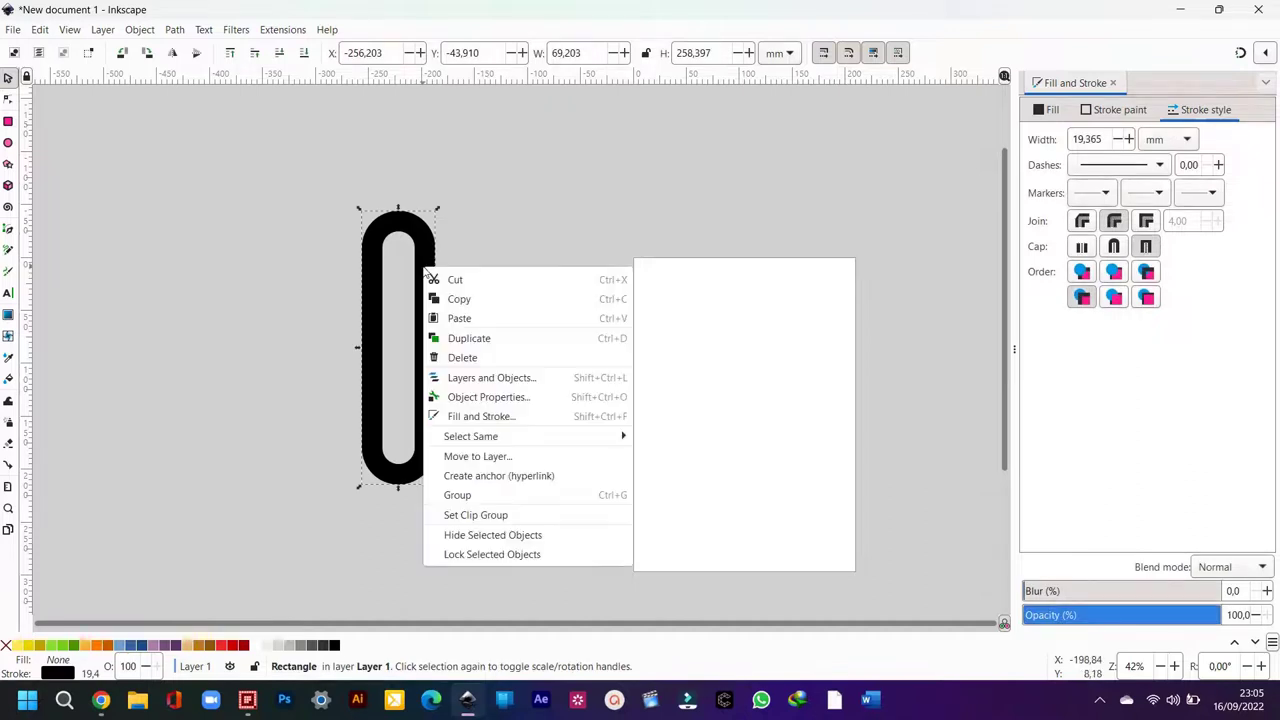
pyautogui.click(516, 344)
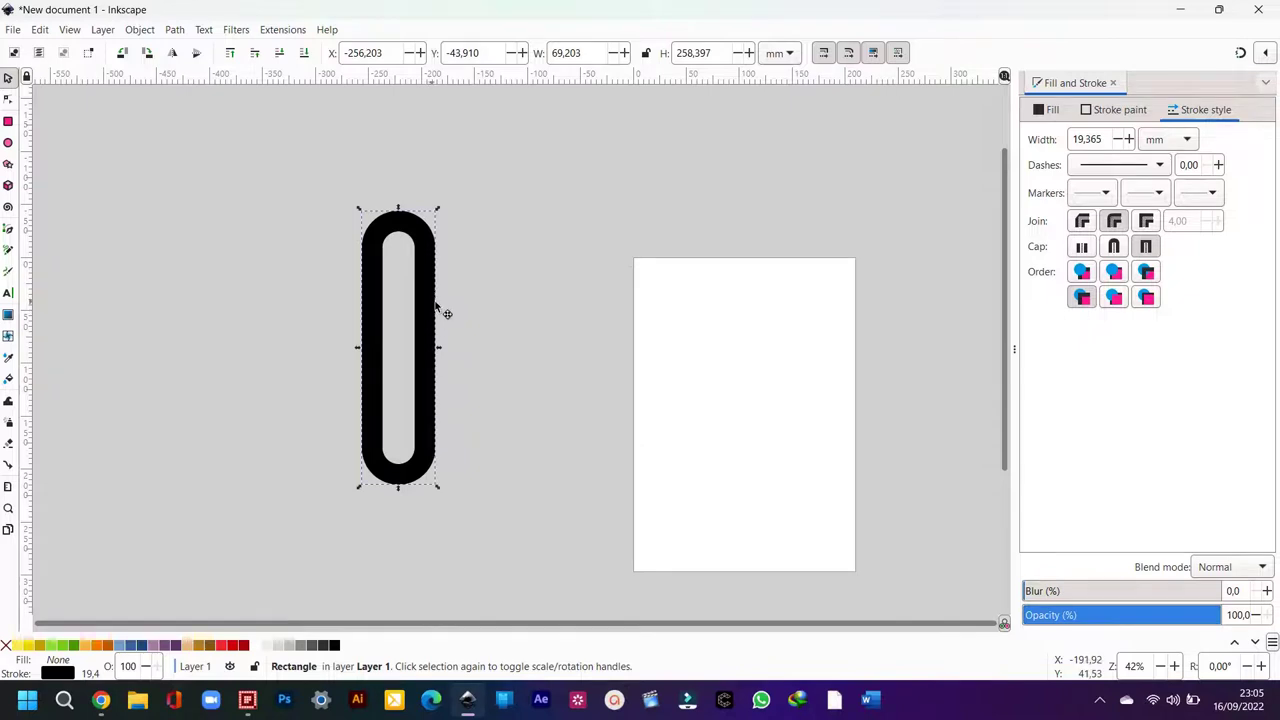
pyautogui.moveTo(428, 305); pyautogui.dragTo(533, 311)
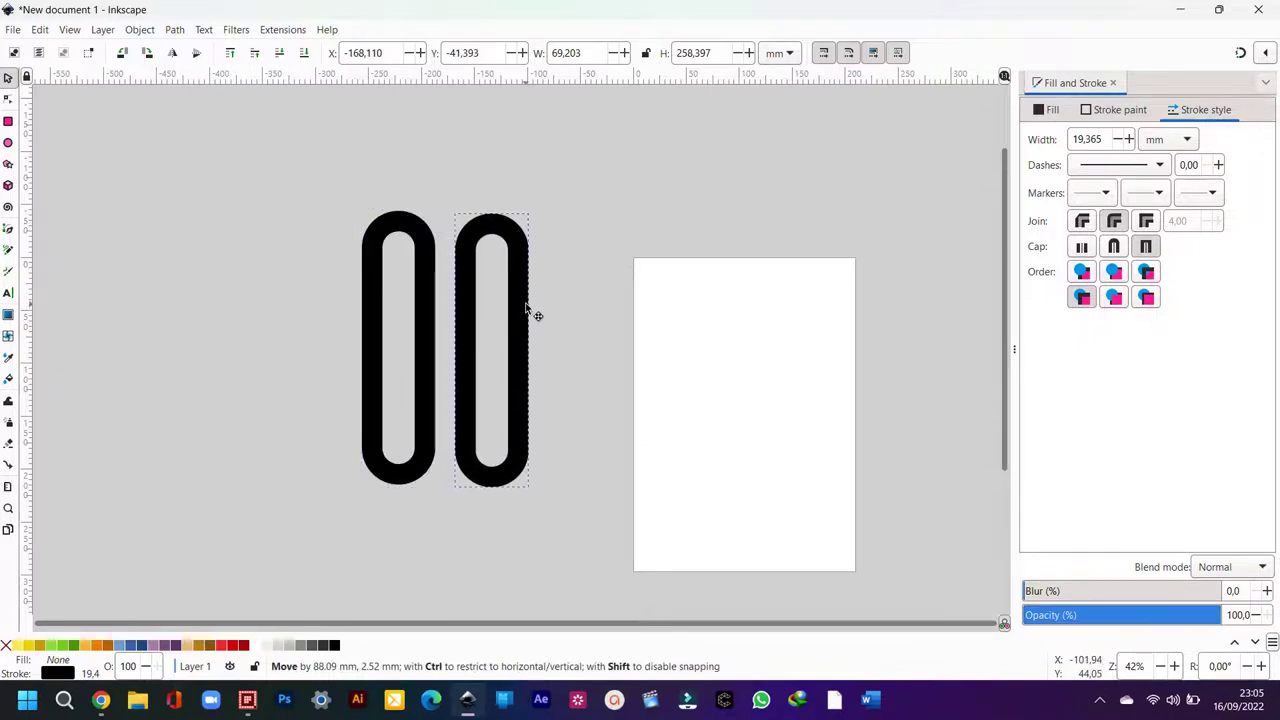
pyautogui.click(571, 330)
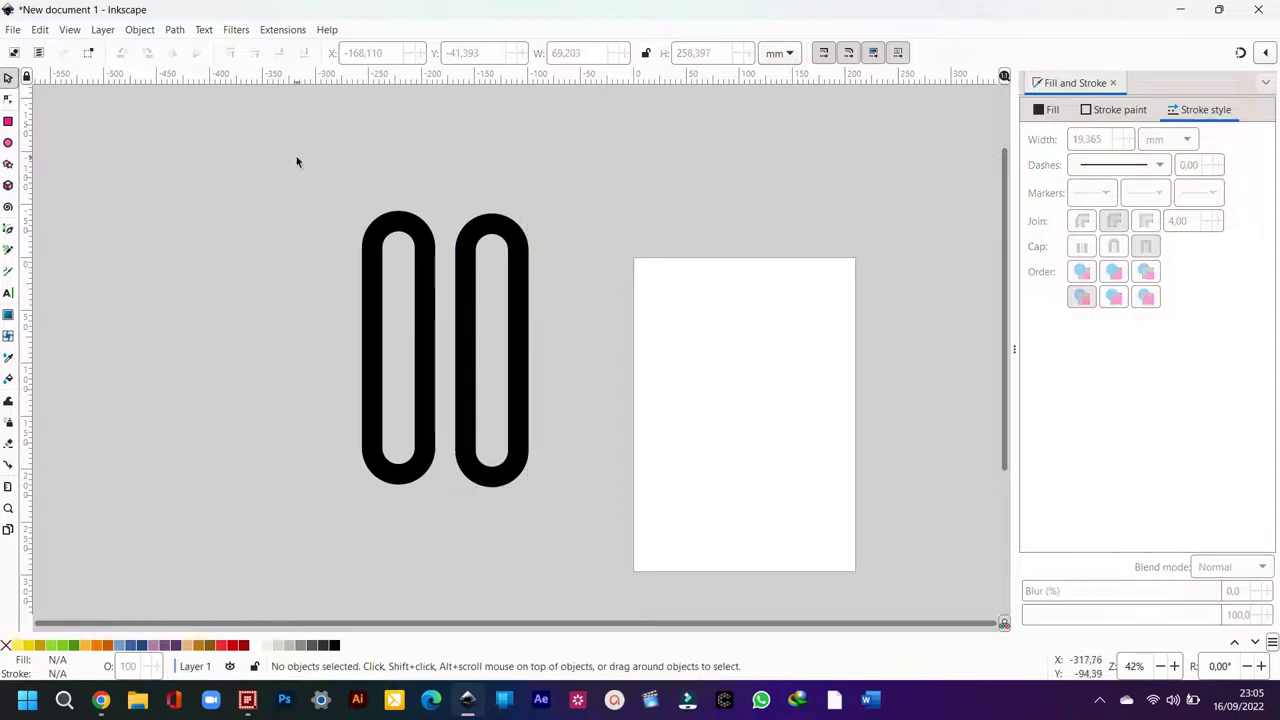
pyautogui.moveTo(296, 156)
pyautogui.mouseDown()
pyautogui.moveTo(446, 306)
pyautogui.moveTo(572, 508)
pyautogui.mouseUp()
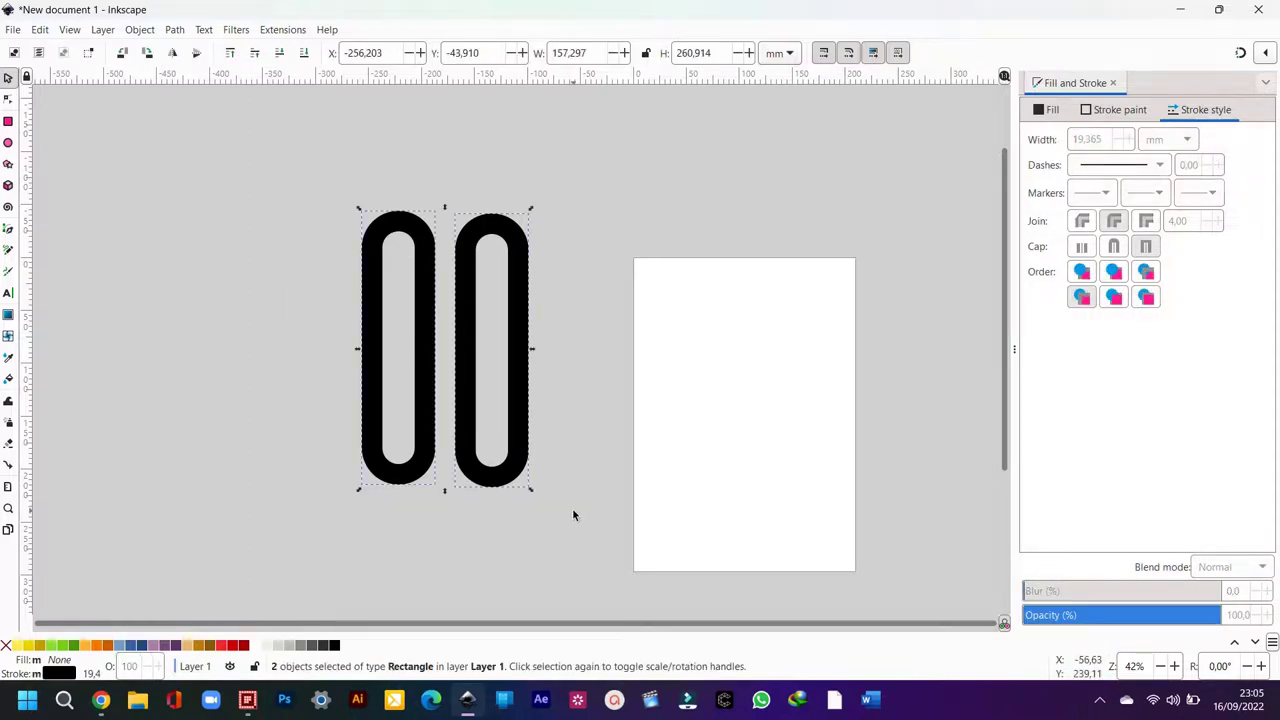
# Step: Align the tops of both pill shapes and group them
pyautogui.click(140, 29)
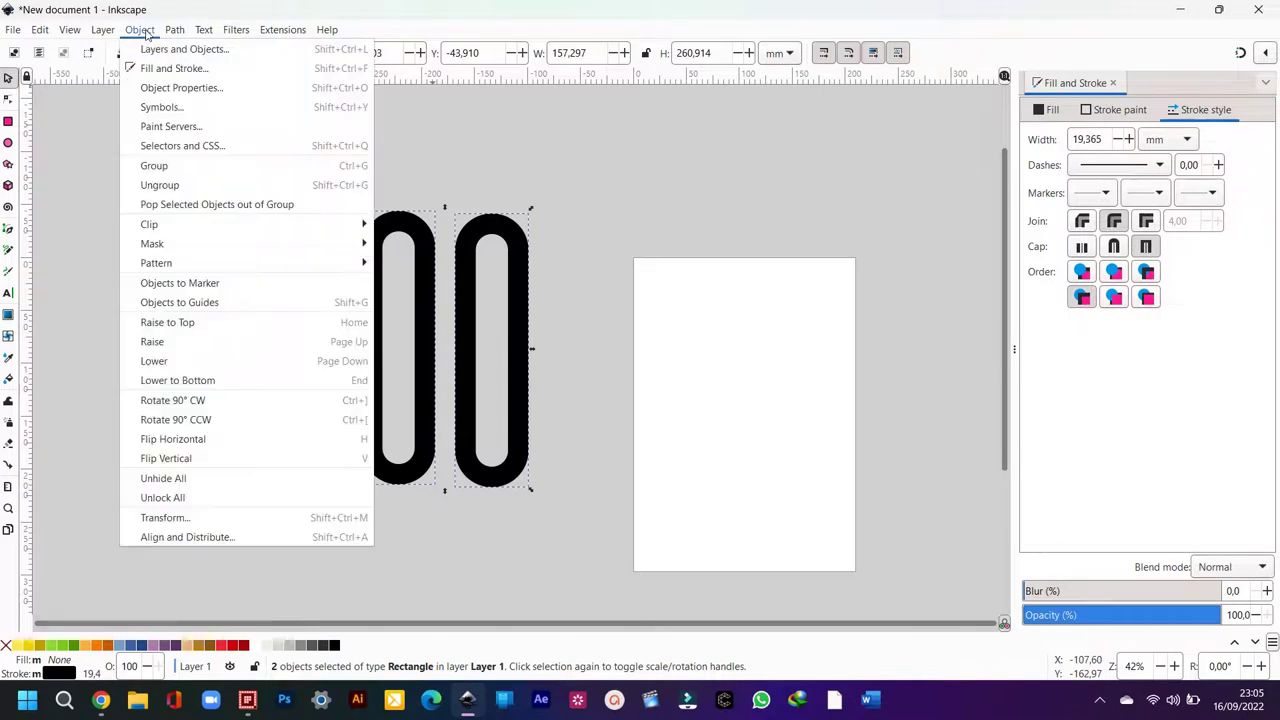
pyautogui.click(198, 538)
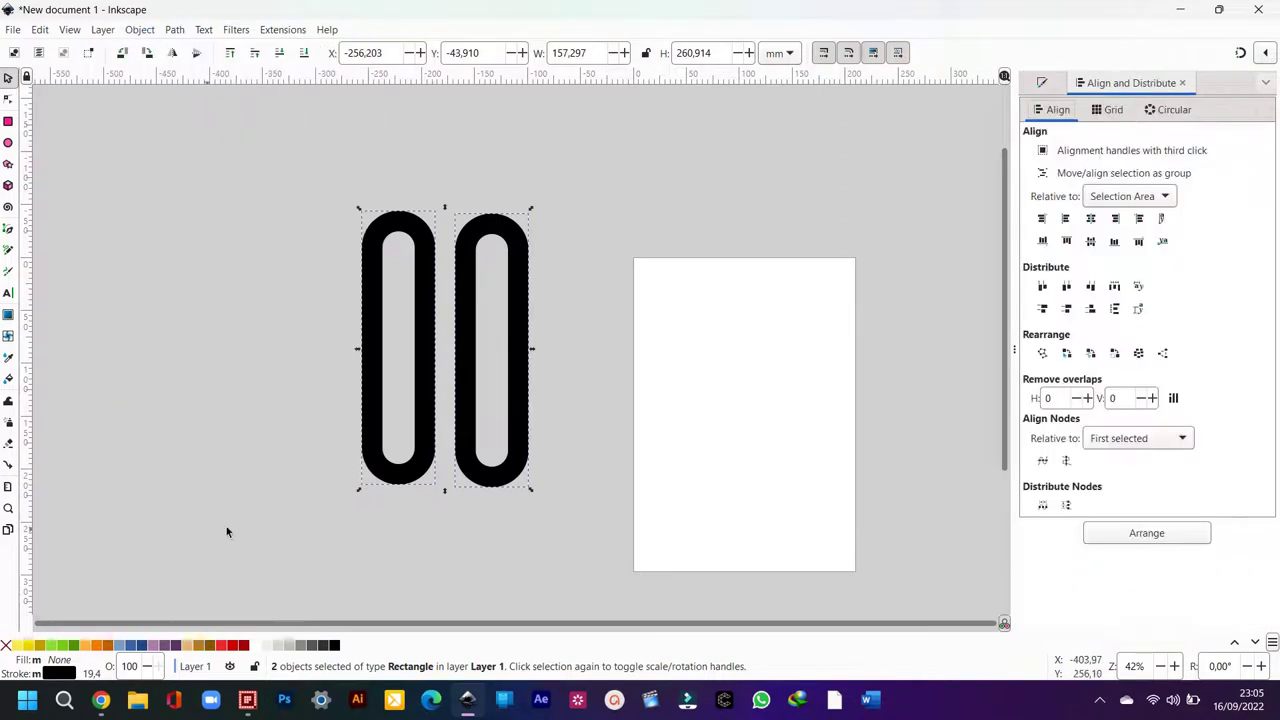
pyautogui.click(1066, 241)
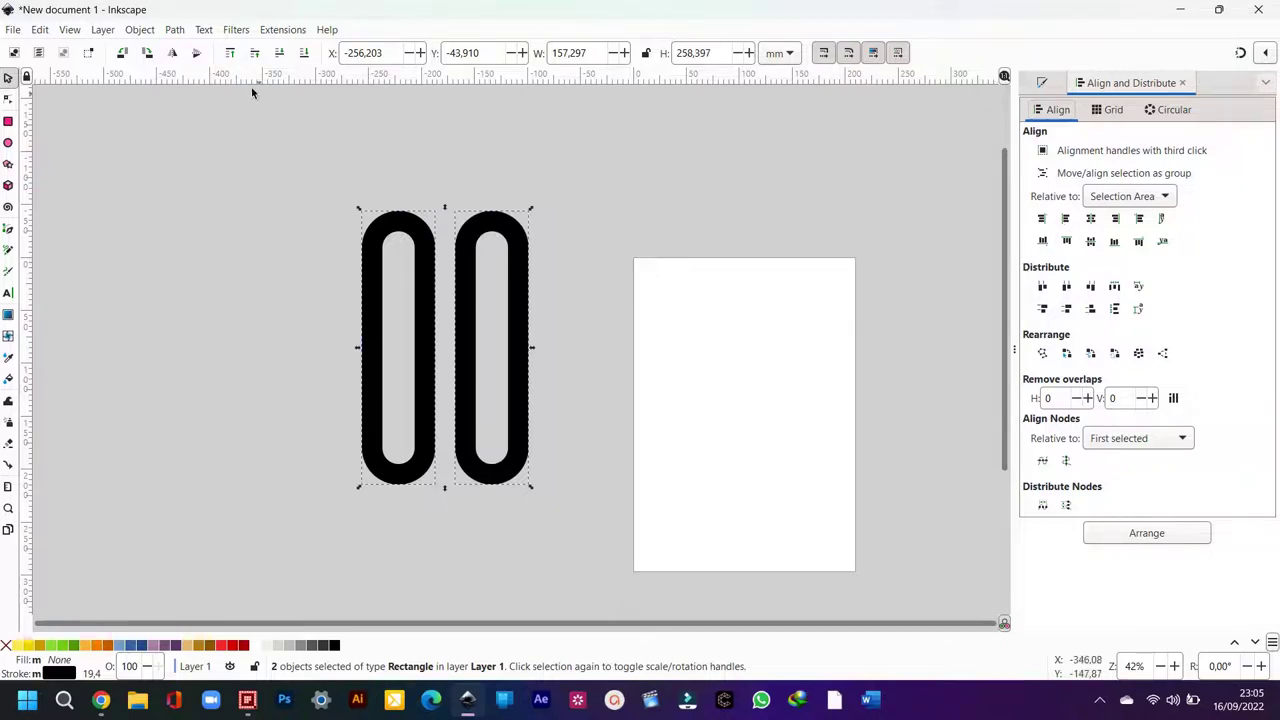
pyautogui.click(140, 30)
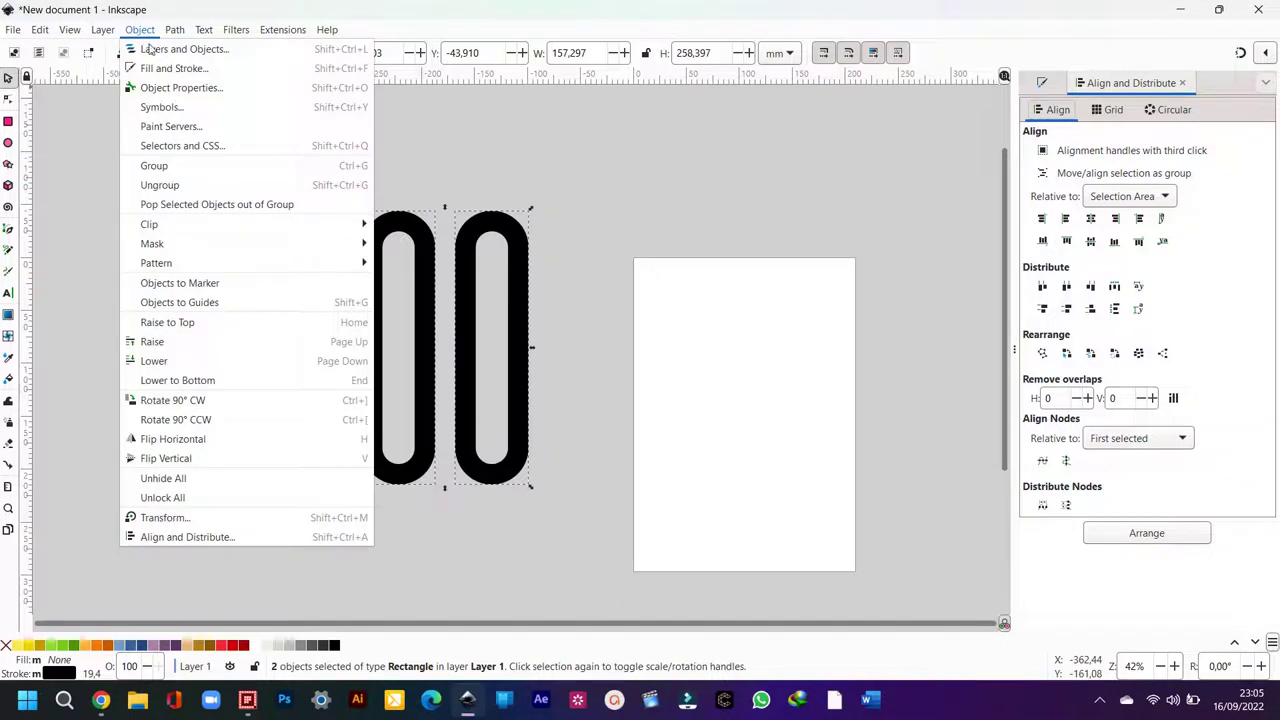
pyautogui.click(168, 166)
# Step: Duplicate the group and rotate the copy 90° across the originals
pyautogui.rightClick(432, 296)
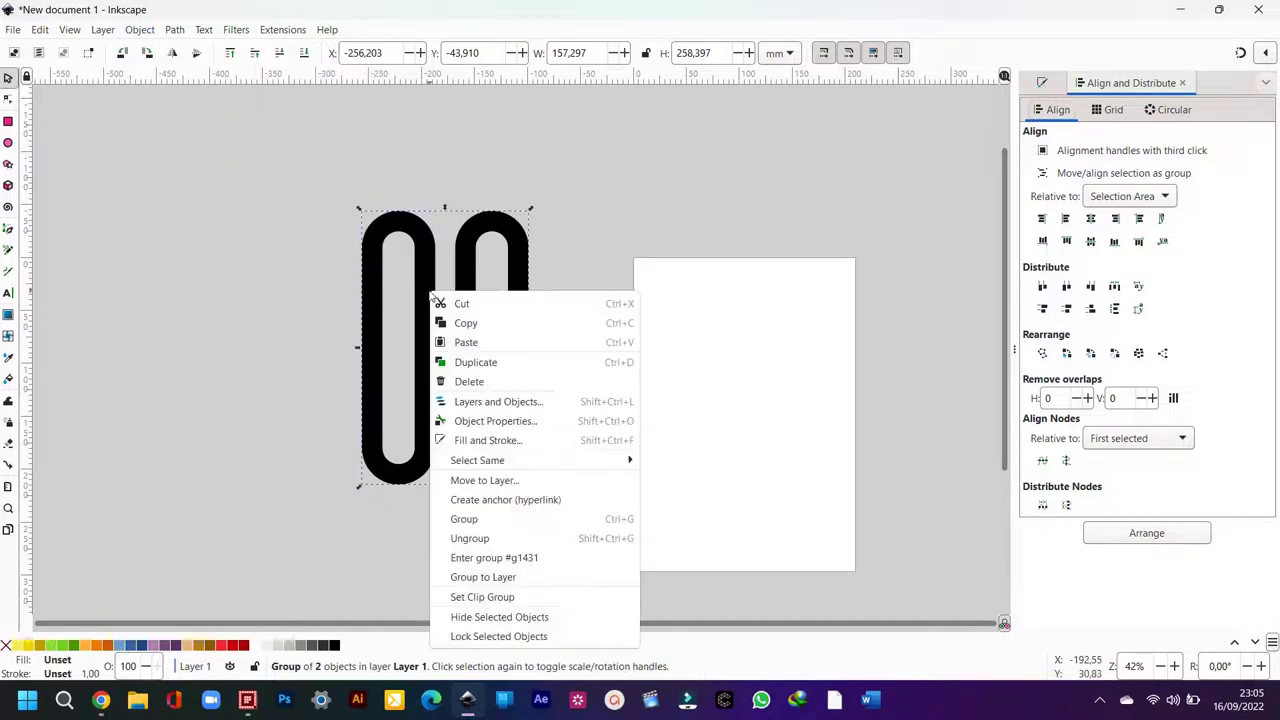
pyautogui.click(493, 366)
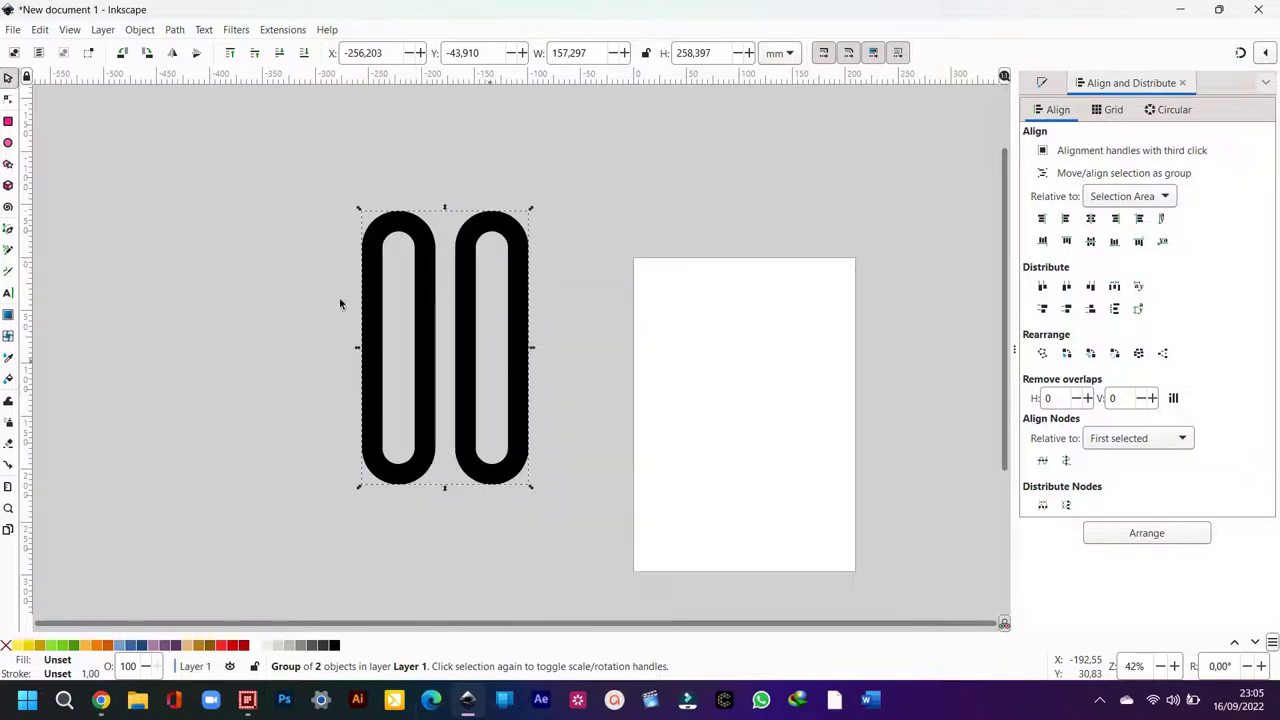
pyautogui.click(148, 55)
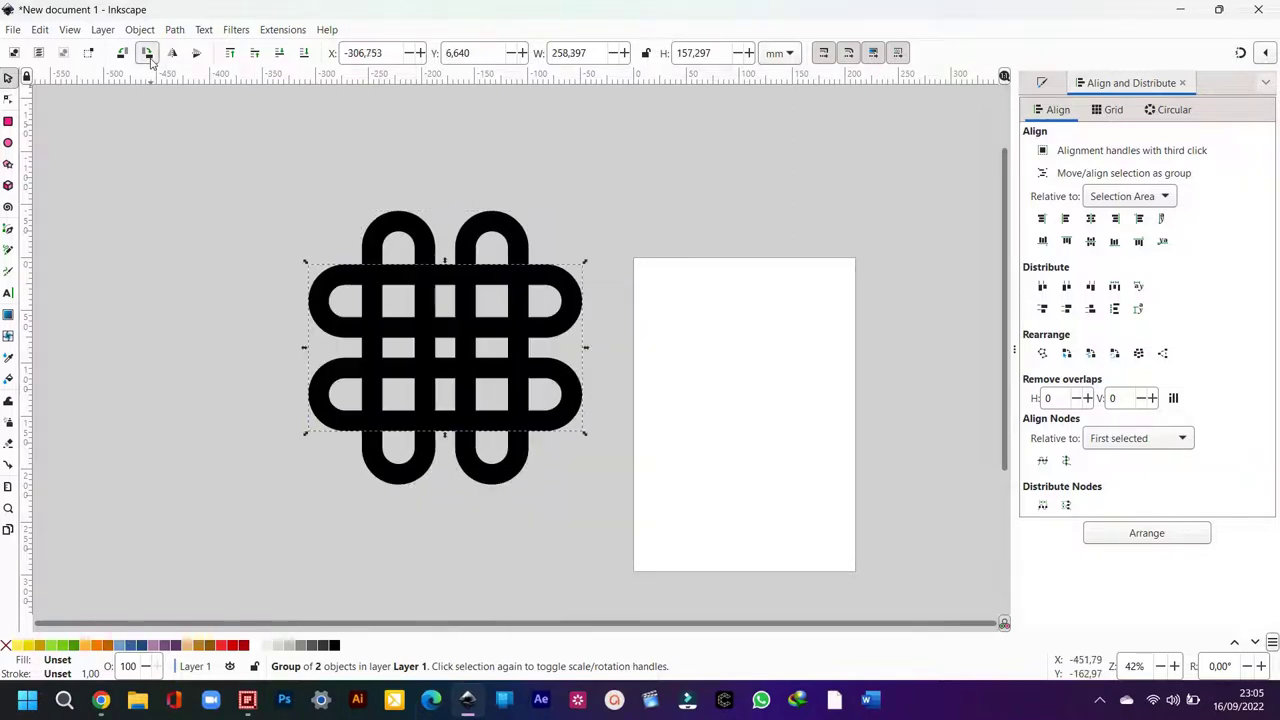
pyautogui.click(225, 180)
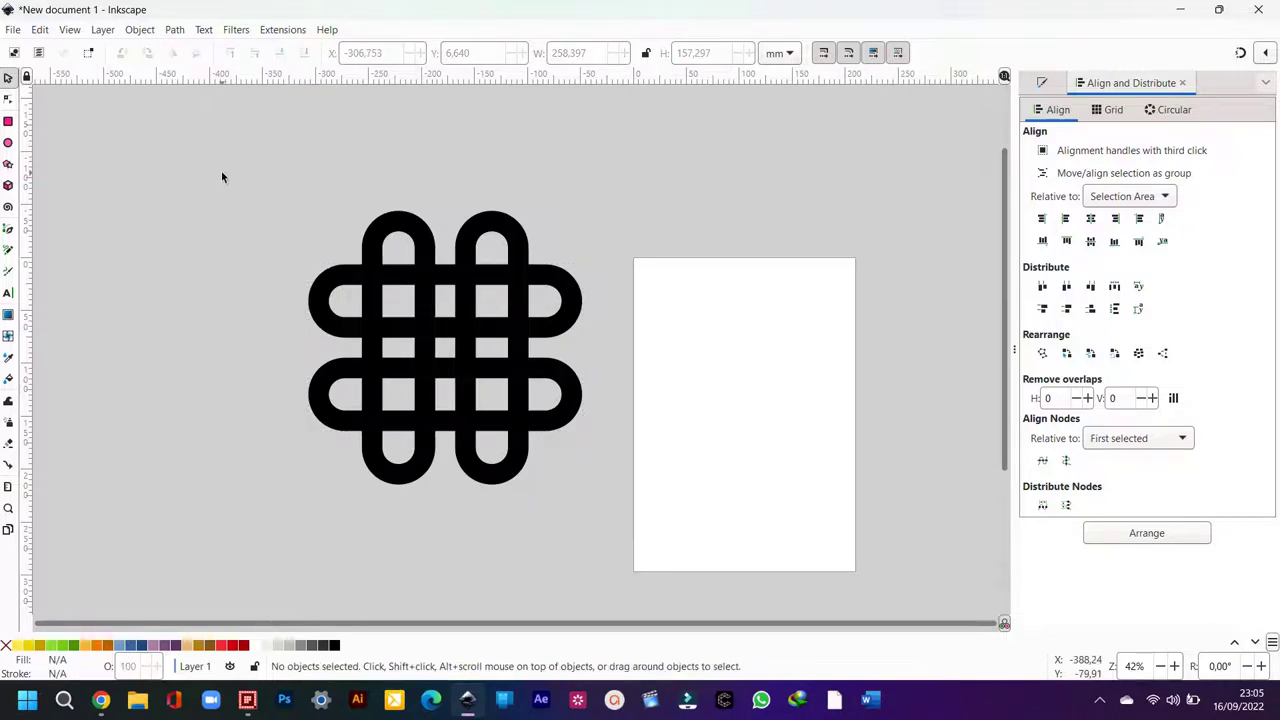
# Step: Ungroup the lattice into four capsules and apply Stroke to Path to them
pyautogui.moveTo(222, 177); pyautogui.dragTo(611, 515)
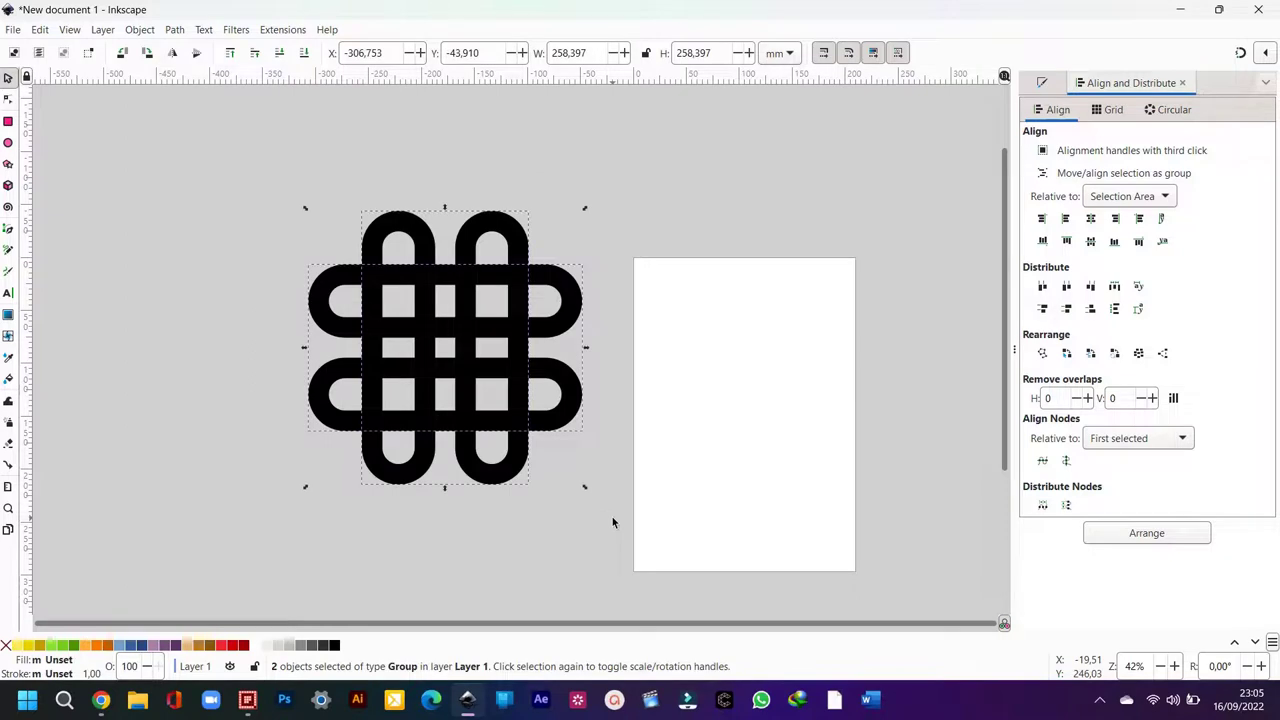
pyautogui.click(149, 33)
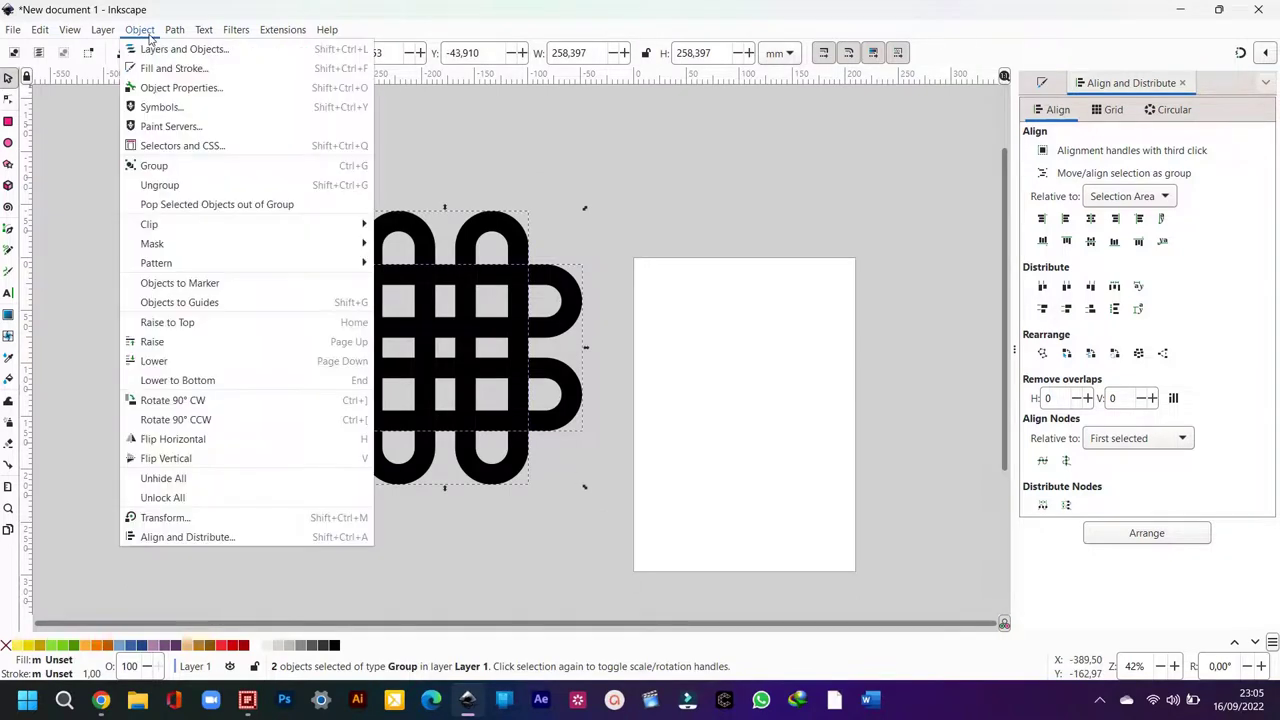
pyautogui.click(190, 186)
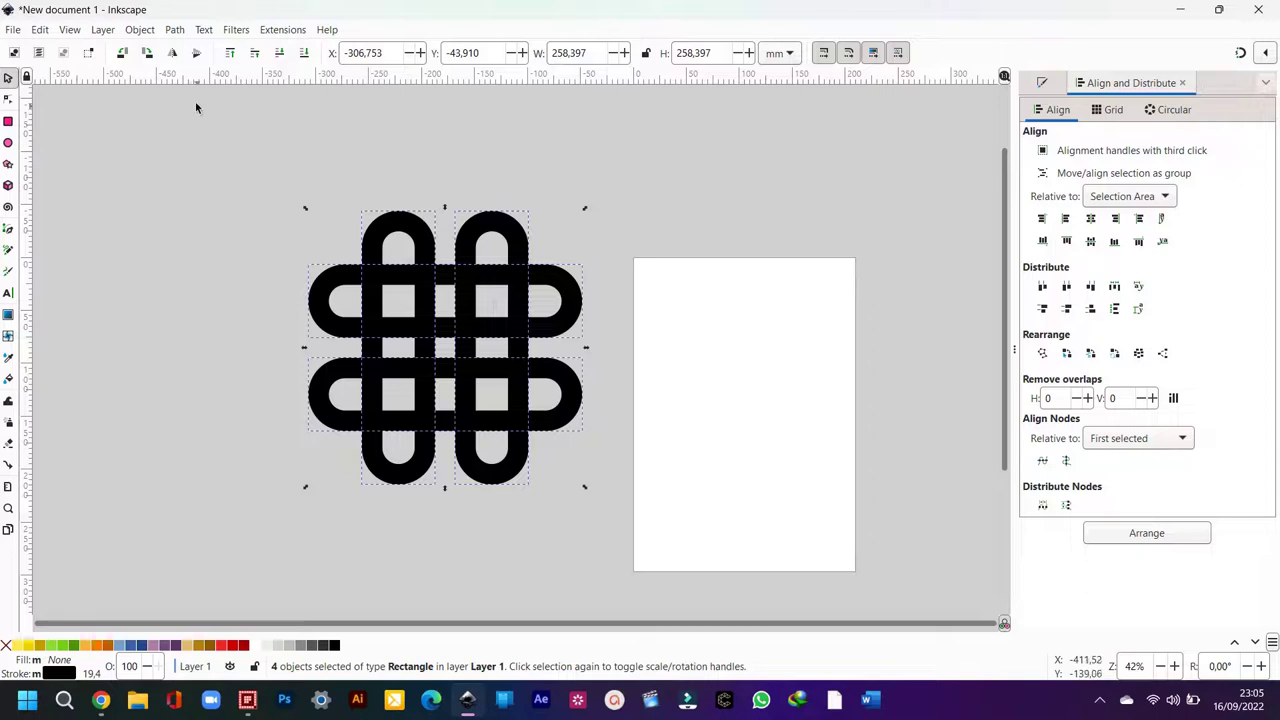
pyautogui.click(175, 31)
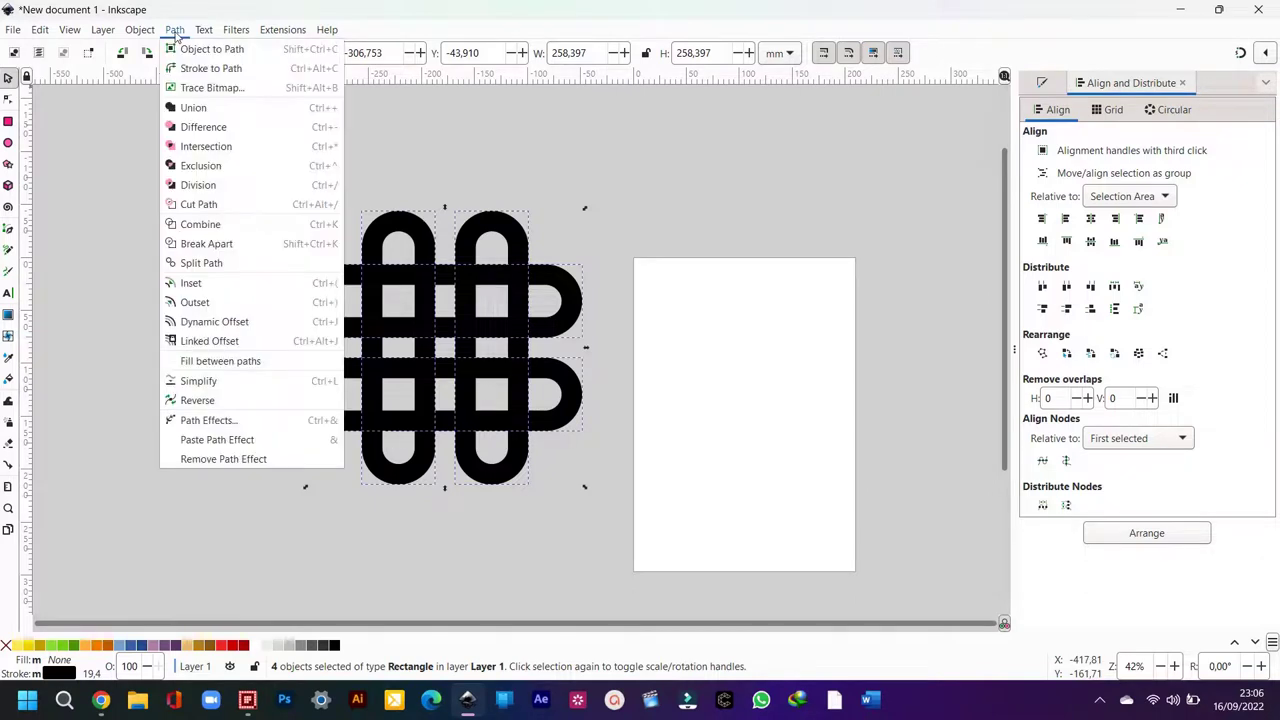
pyautogui.click(215, 70)
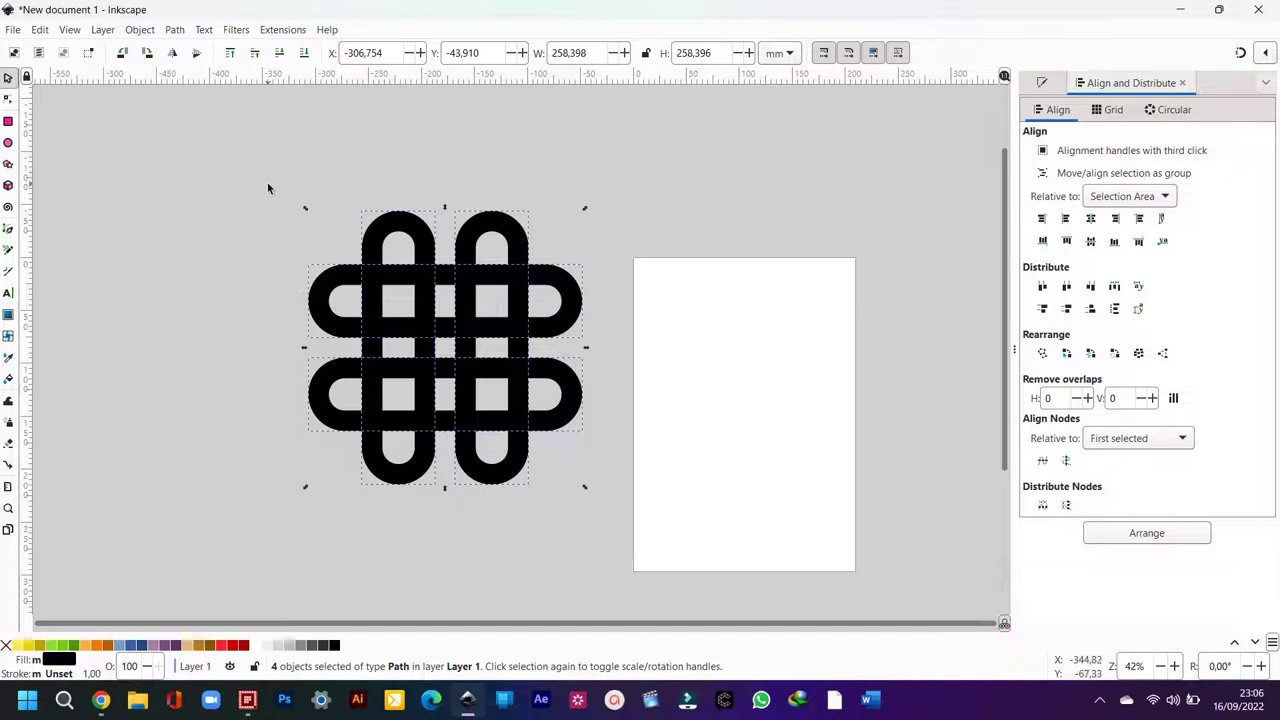
# Step: Give the four loops a flat-colour stroke and no fill
pyautogui.click(1046, 86)
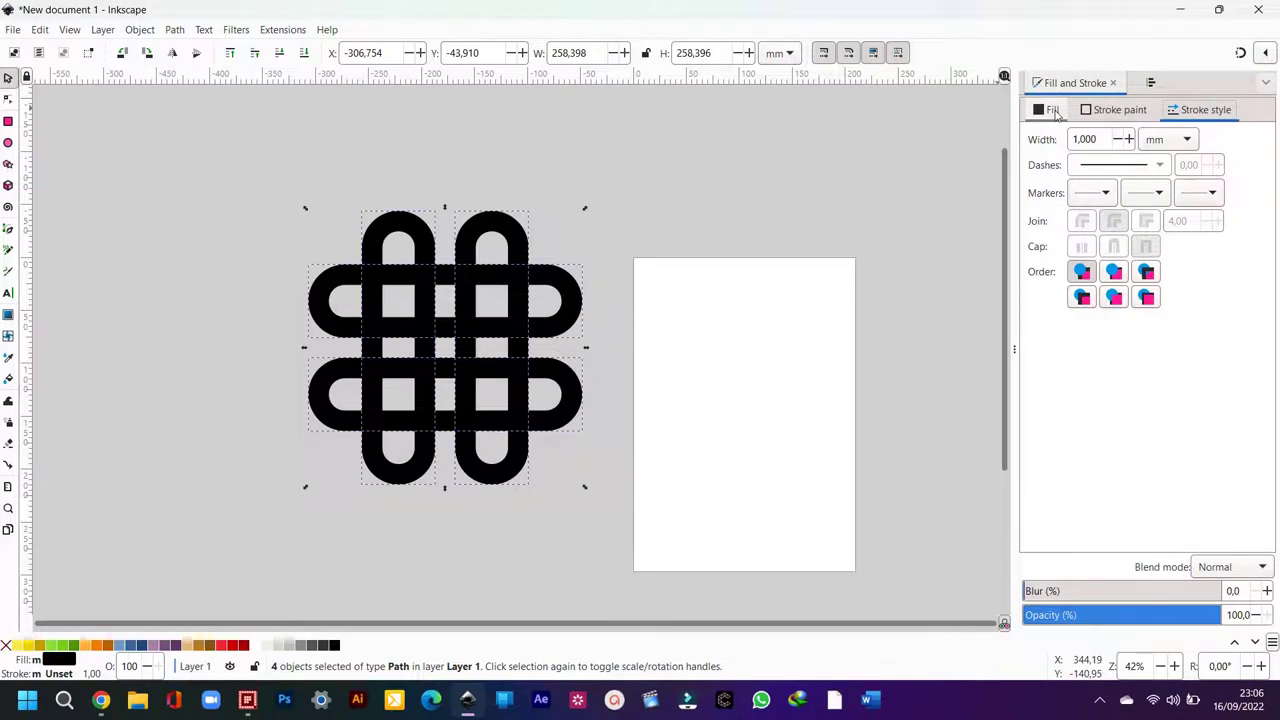
pyautogui.click(1127, 110)
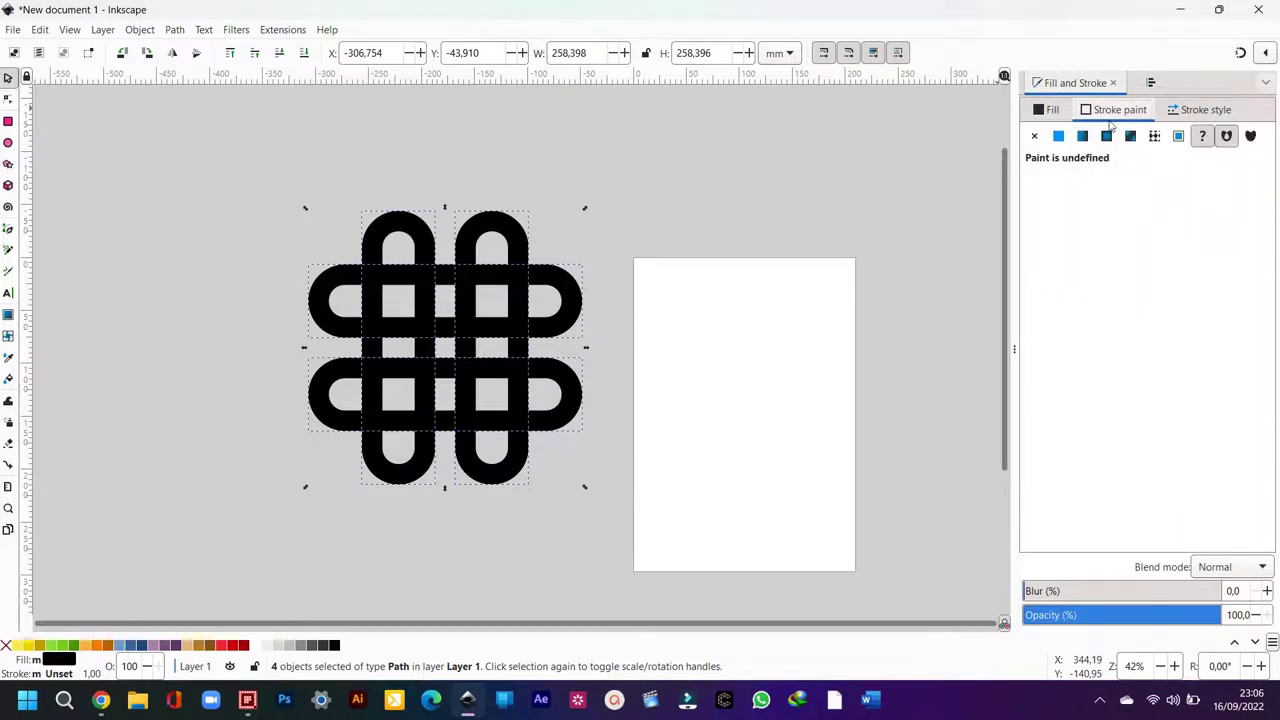
pyautogui.click(1058, 137)
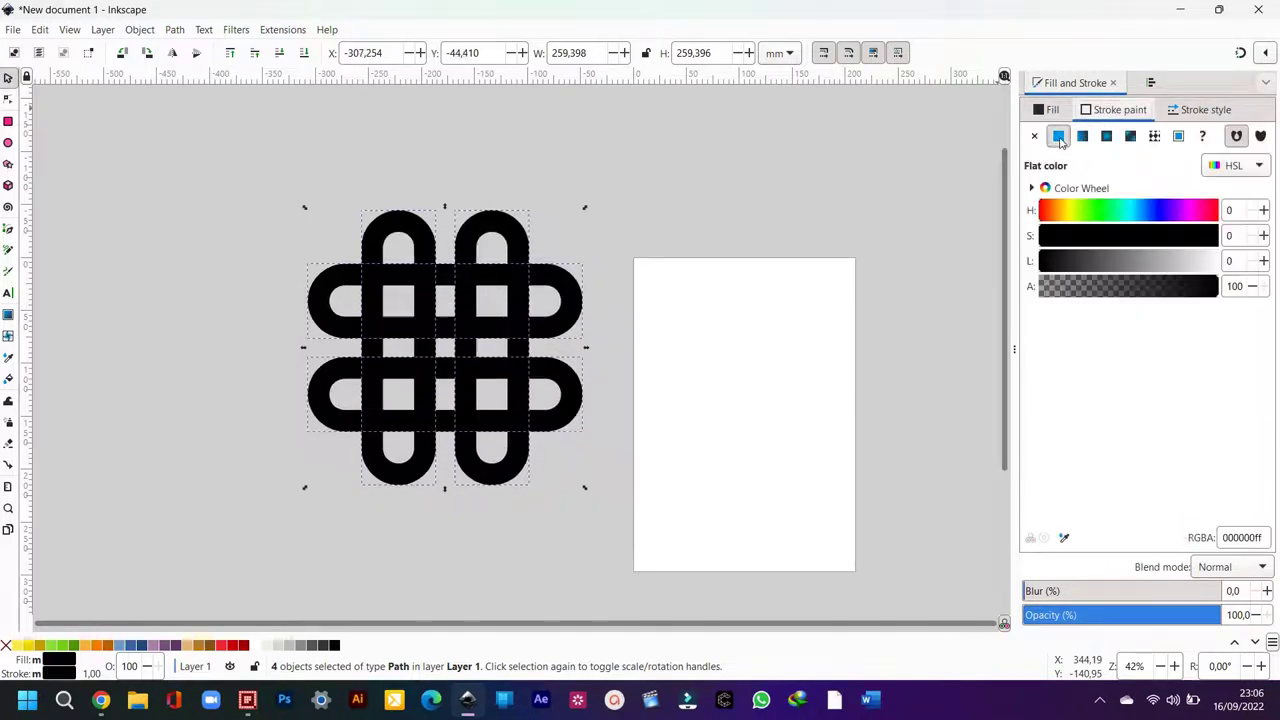
pyautogui.click(1050, 111)
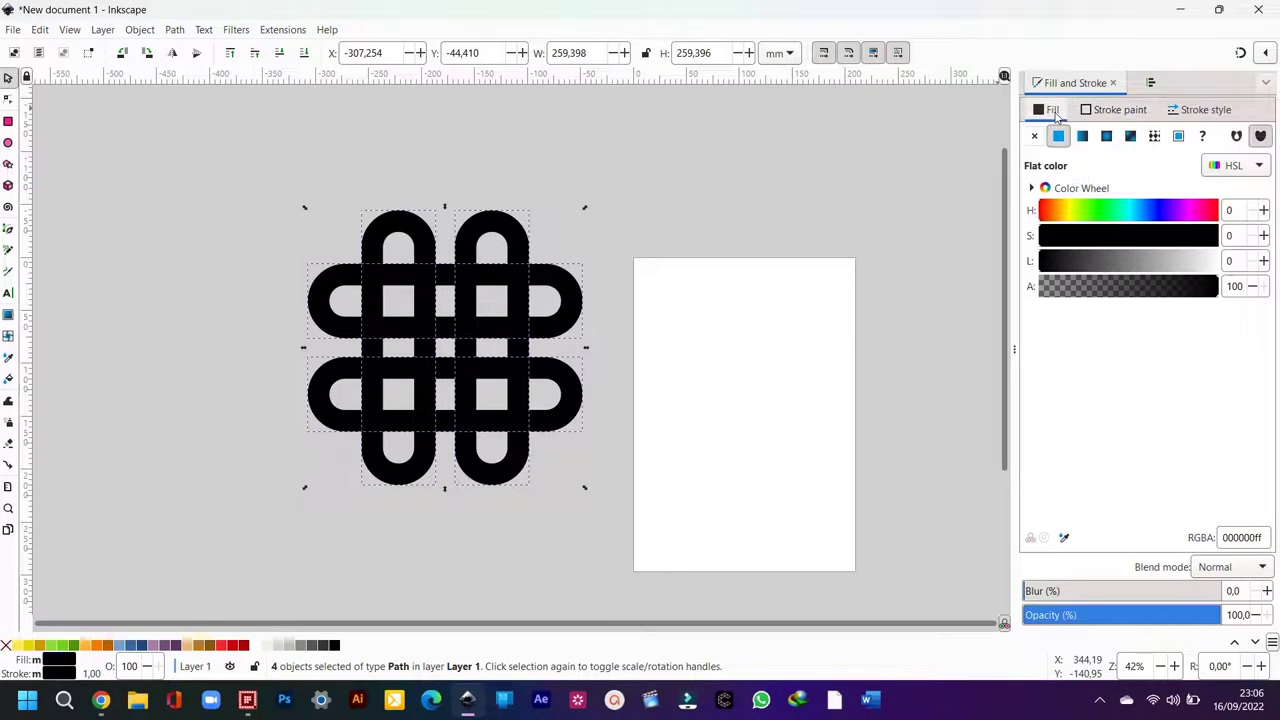
pyautogui.click(1035, 137)
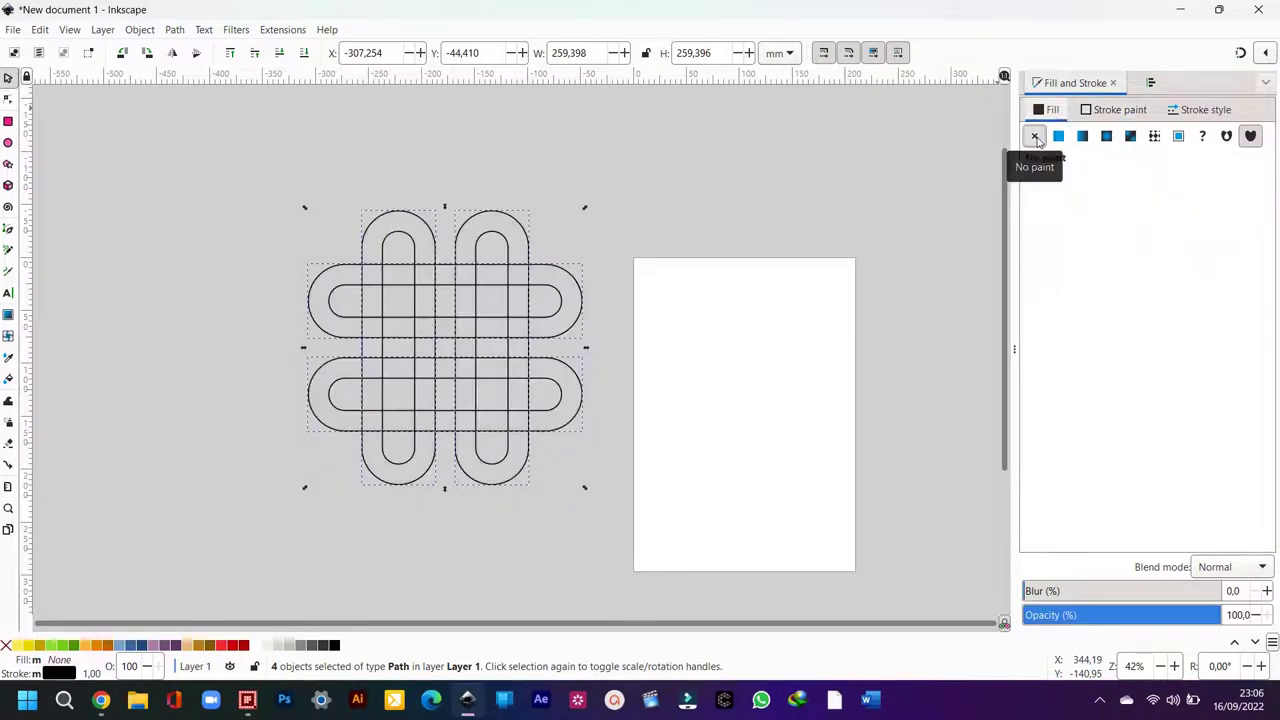
# Step: Raise the loops' stroke width to 2.4 mm, then reselect the whole knot
pyautogui.click(1197, 113)
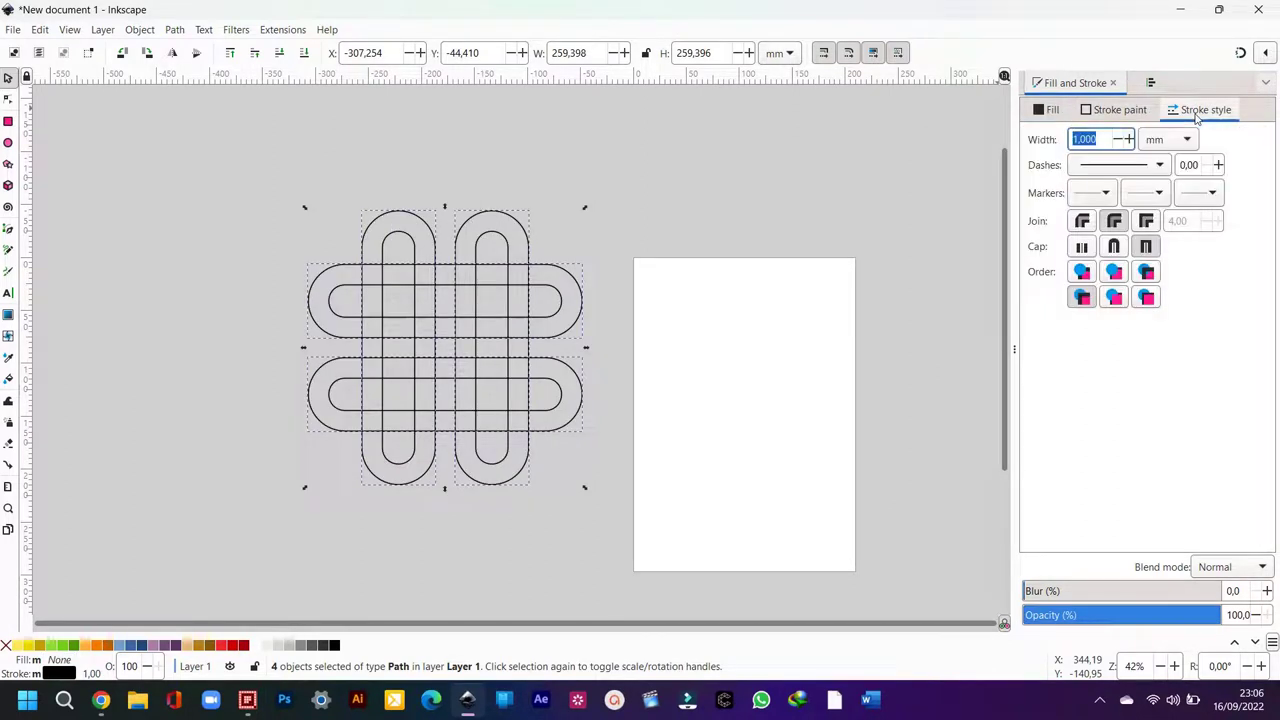
pyautogui.click(1128, 139)
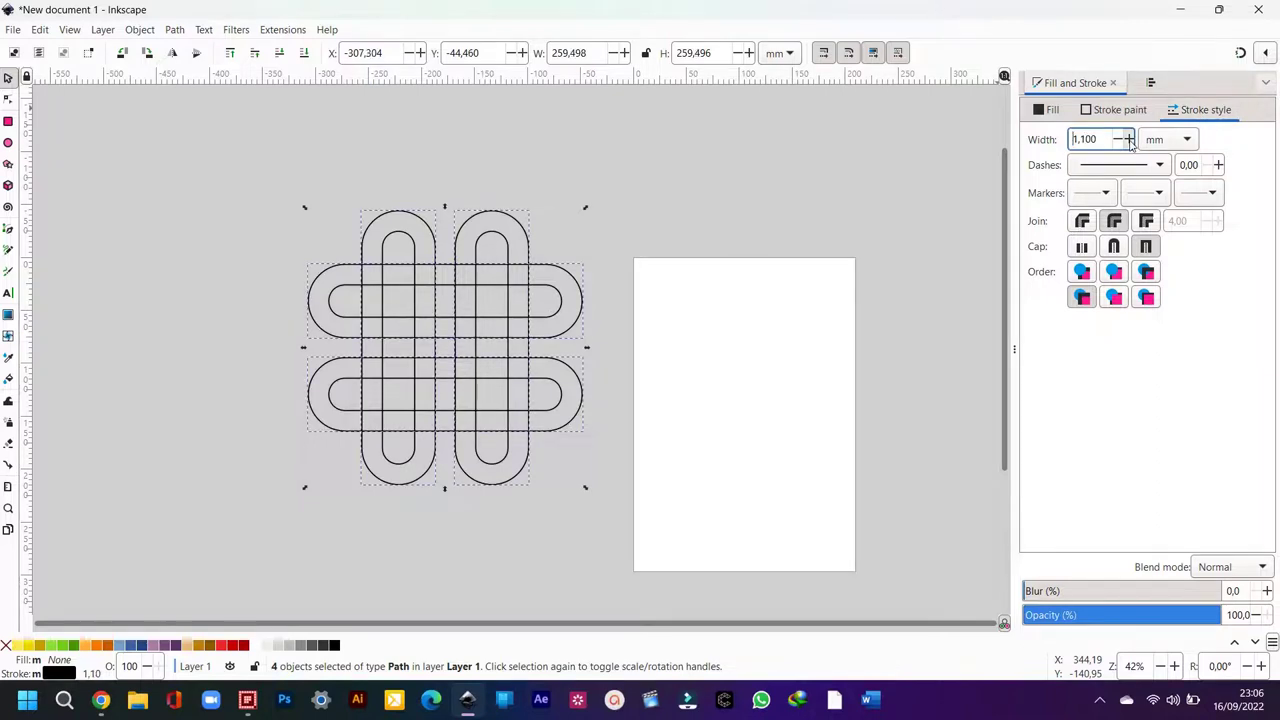
pyautogui.click(1128, 139)
pyautogui.click(1128, 139)
pyautogui.click(1128, 139)
pyautogui.click(1128, 139)
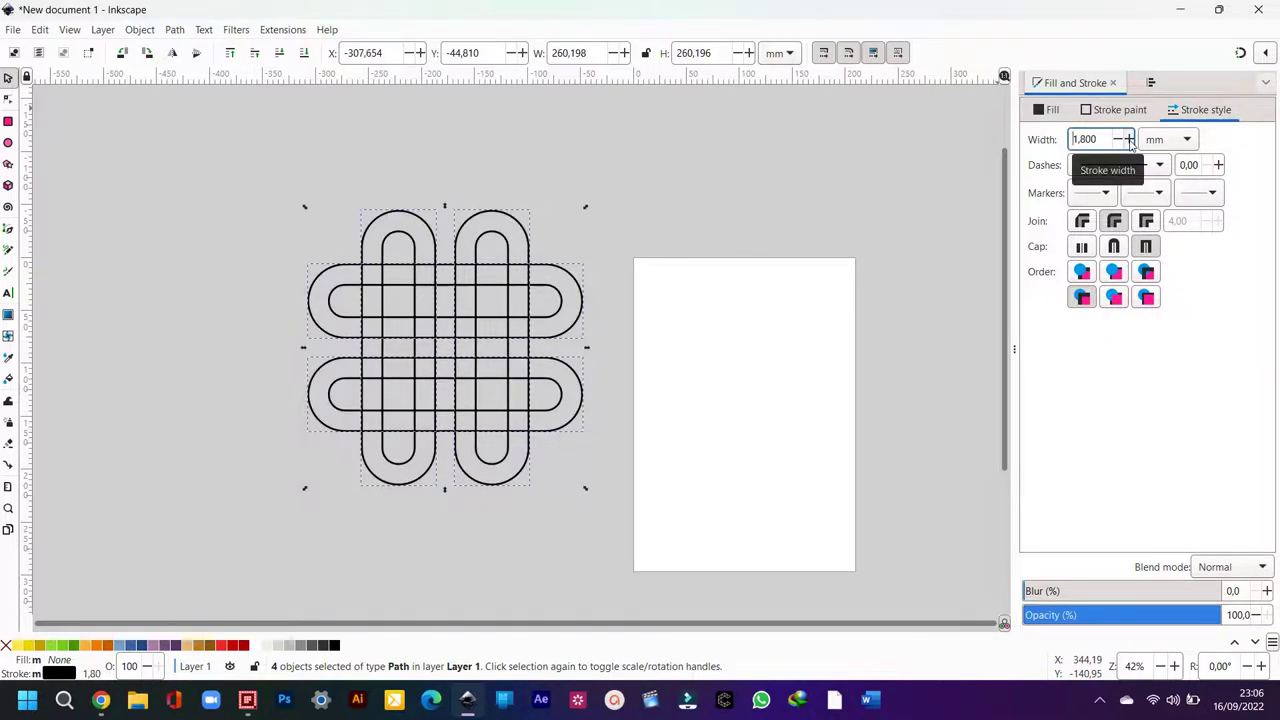
pyautogui.click(1128, 139)
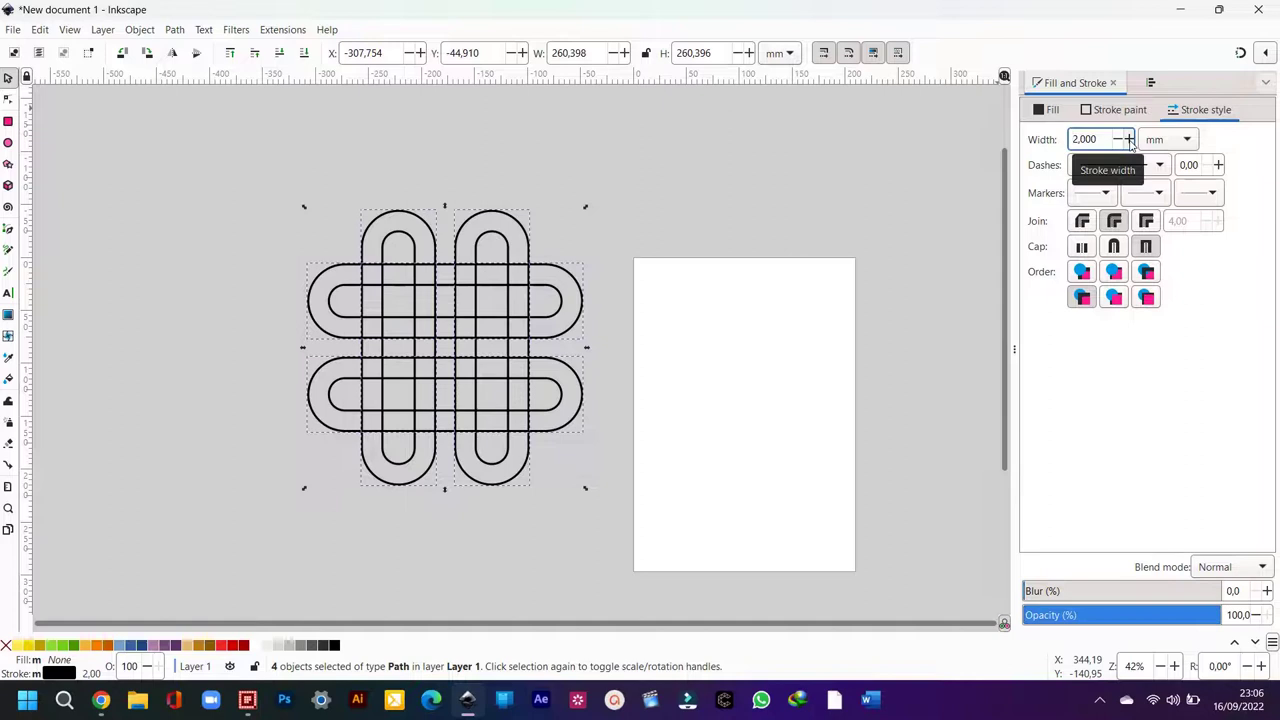
pyautogui.click(1128, 139)
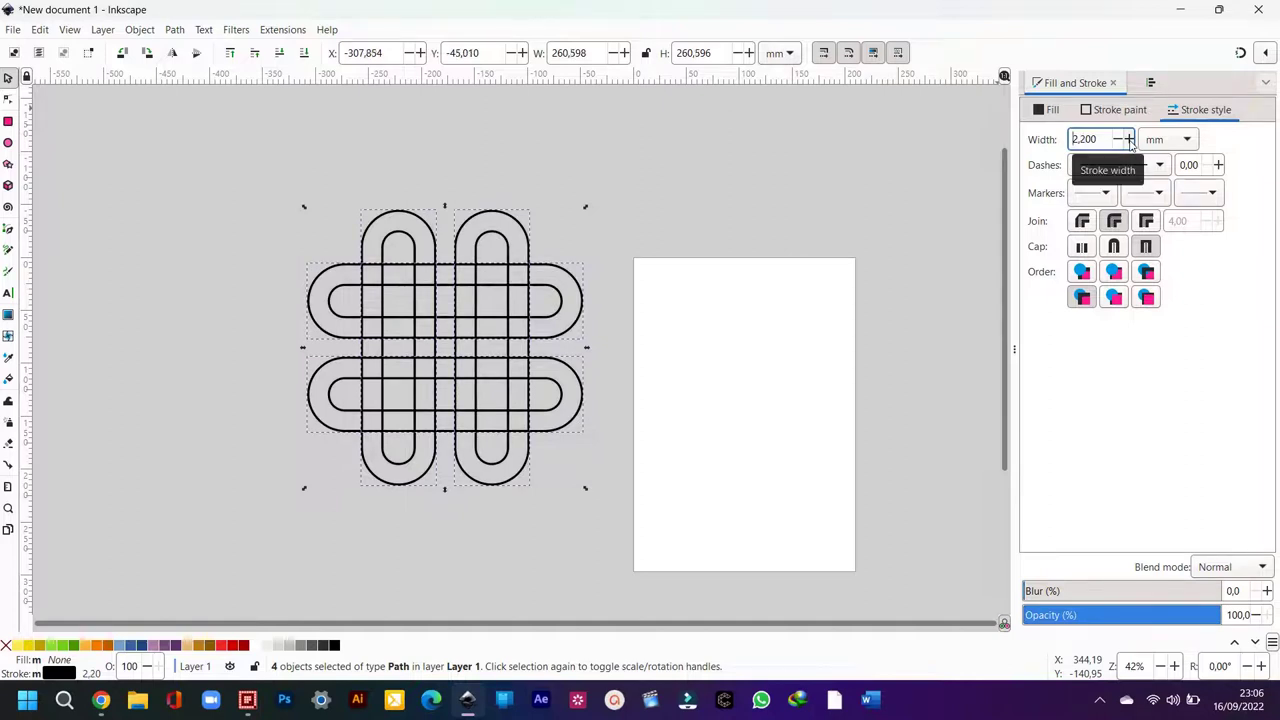
pyautogui.click(1128, 139)
pyautogui.click(1128, 139)
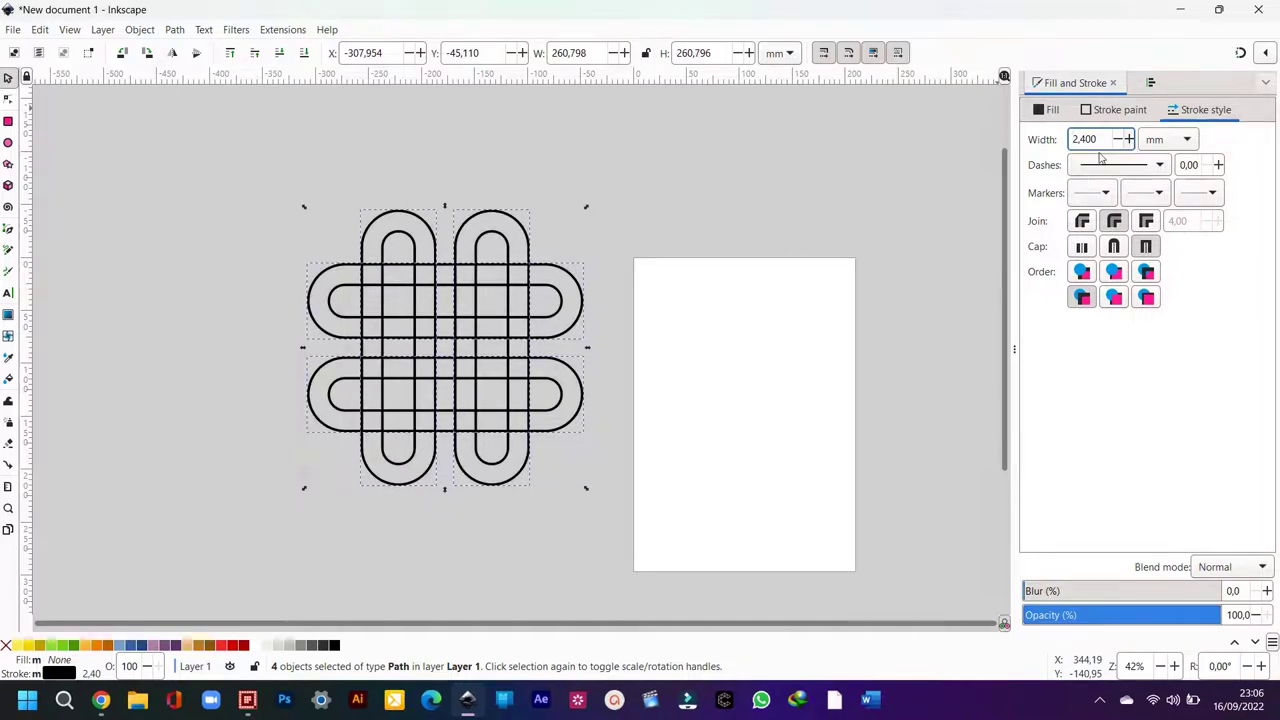
pyautogui.click(910, 334)
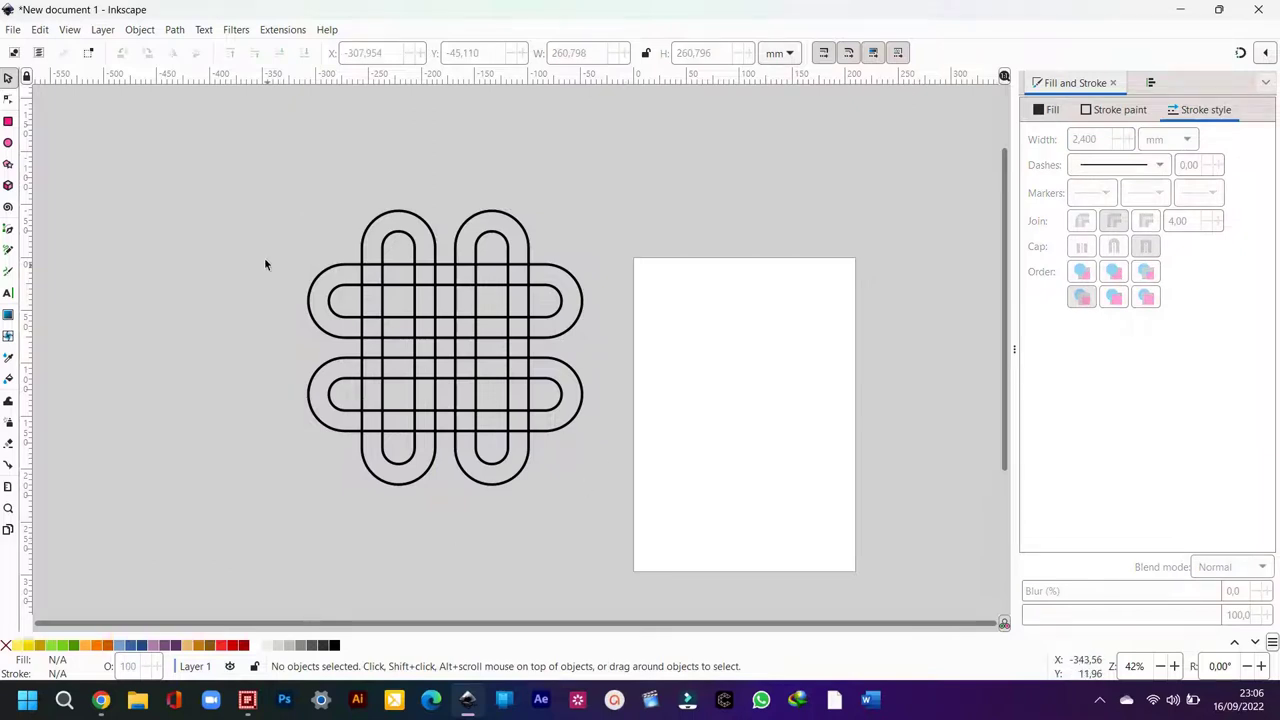
pyautogui.moveTo(211, 157); pyautogui.dragTo(617, 514)
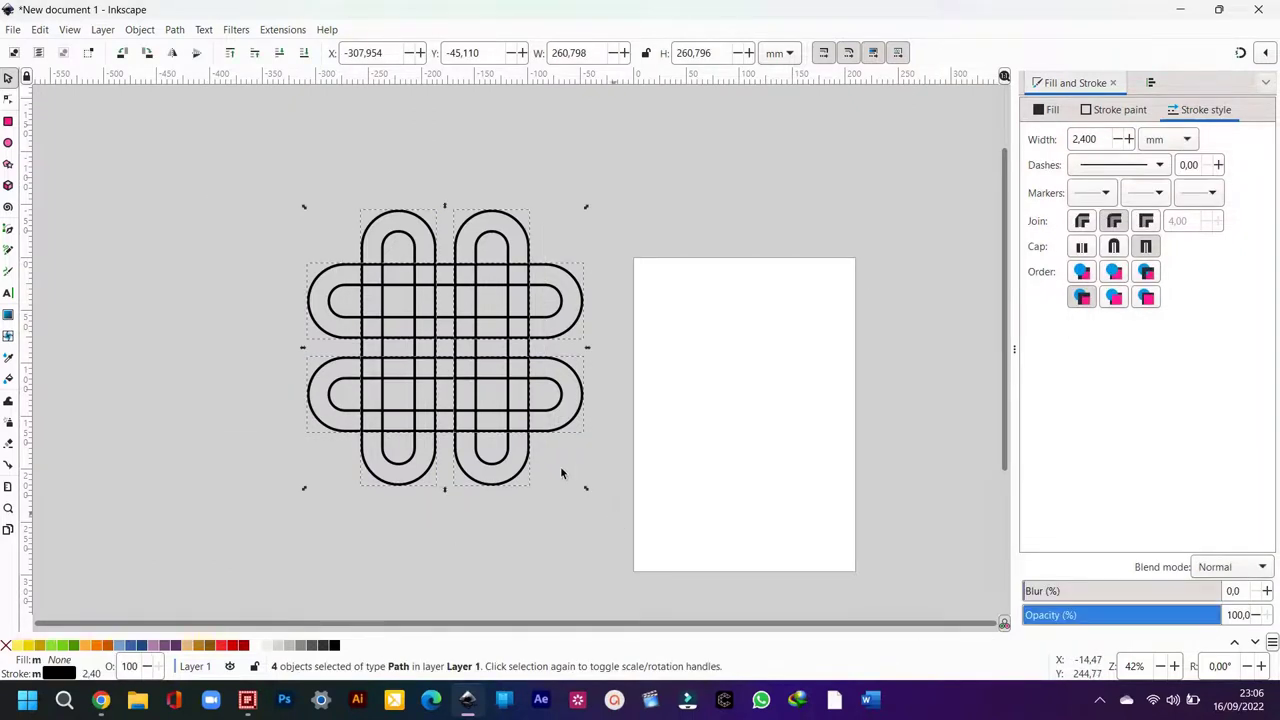
# Step: Apply Stroke to Path, then Combine the loops into one 96-node path
pyautogui.click(175, 30)
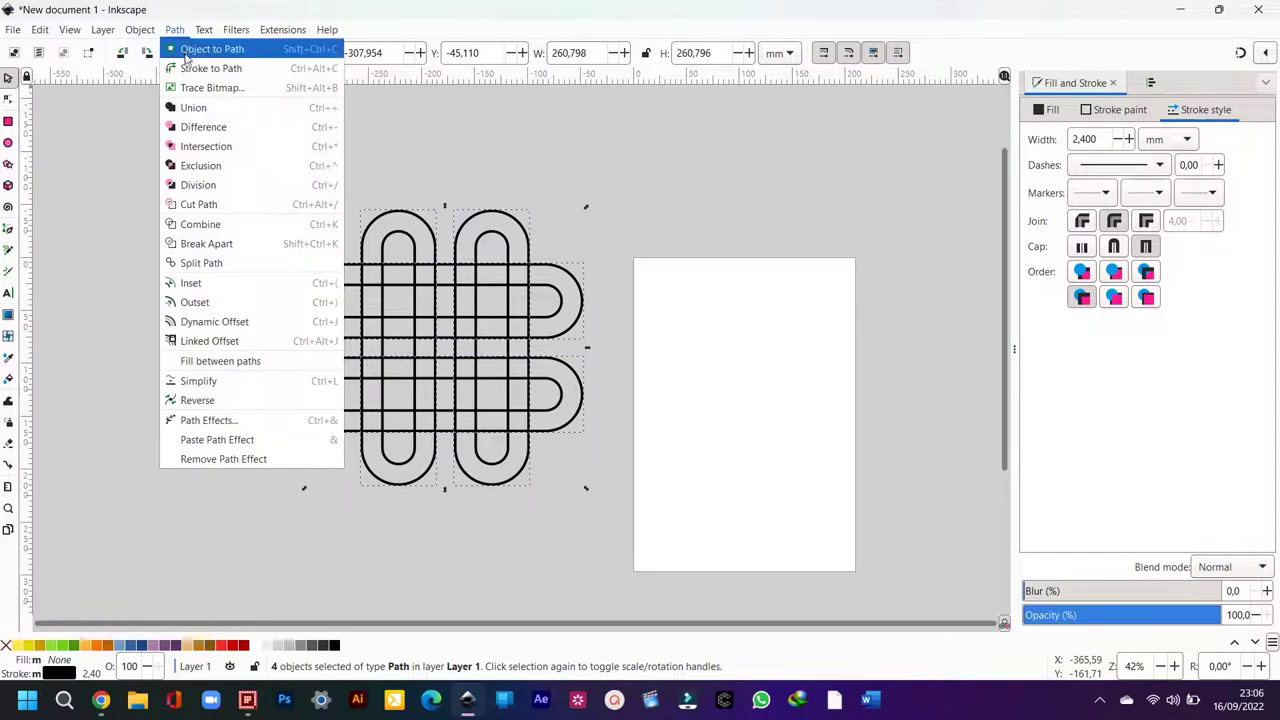
pyautogui.click(233, 70)
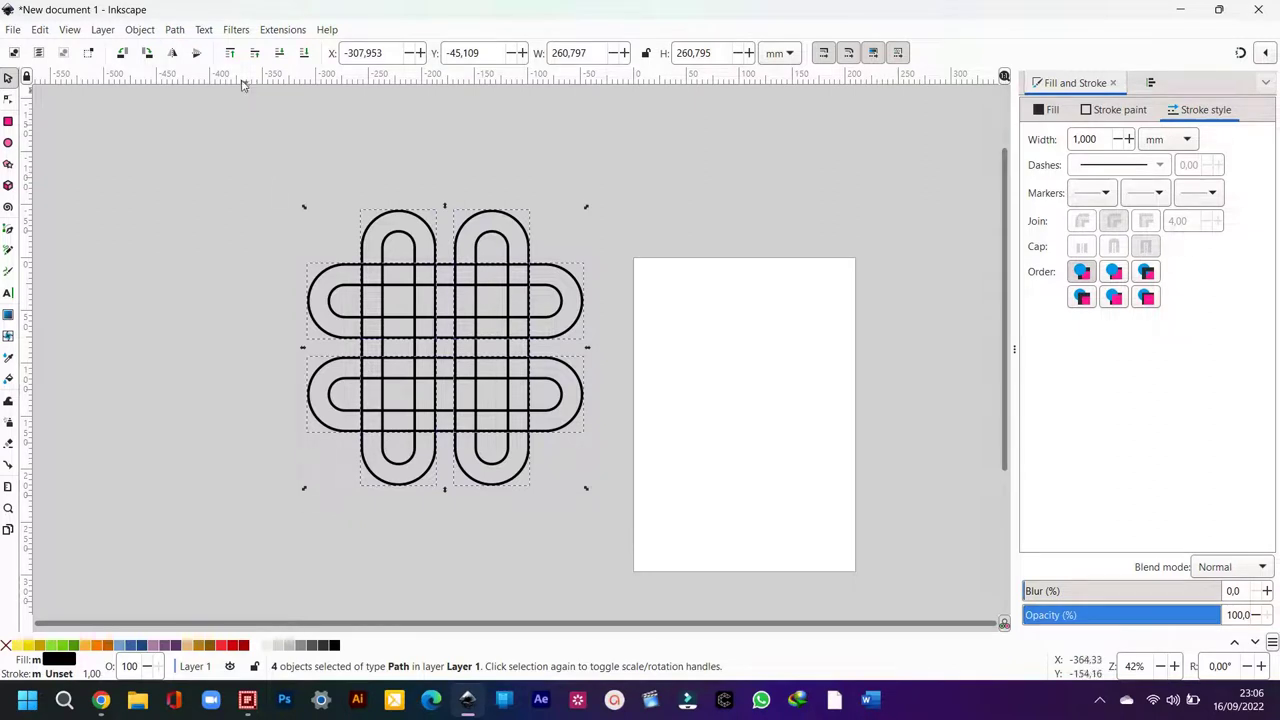
pyautogui.click(175, 30)
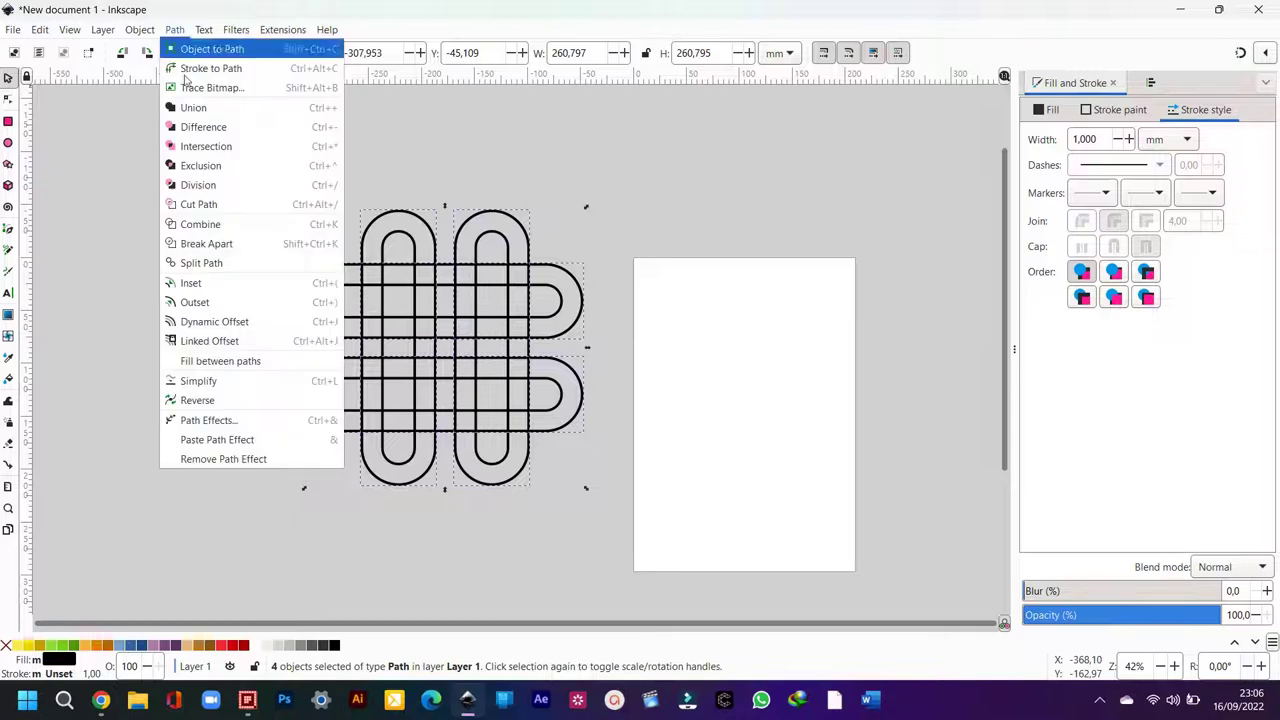
pyautogui.click(213, 226)
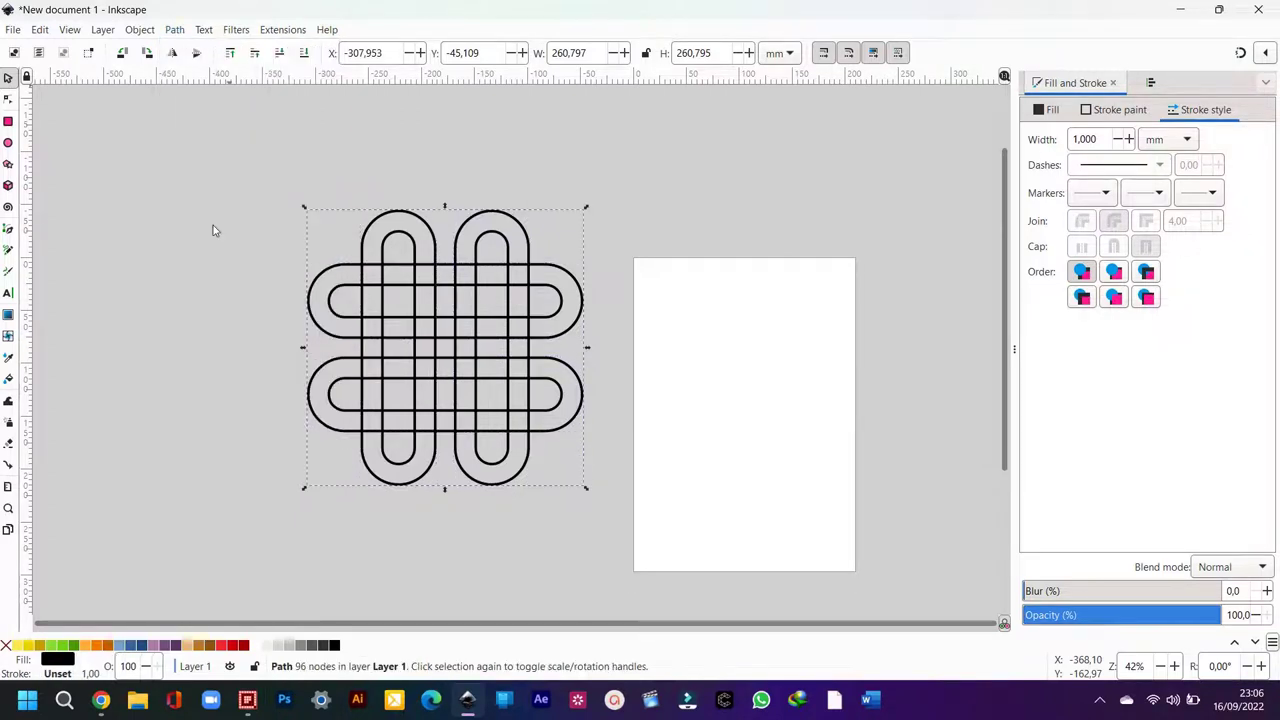
# Step: Draw a rounded rectangle around the knot and pull its left side inward
pyautogui.click(9, 122)
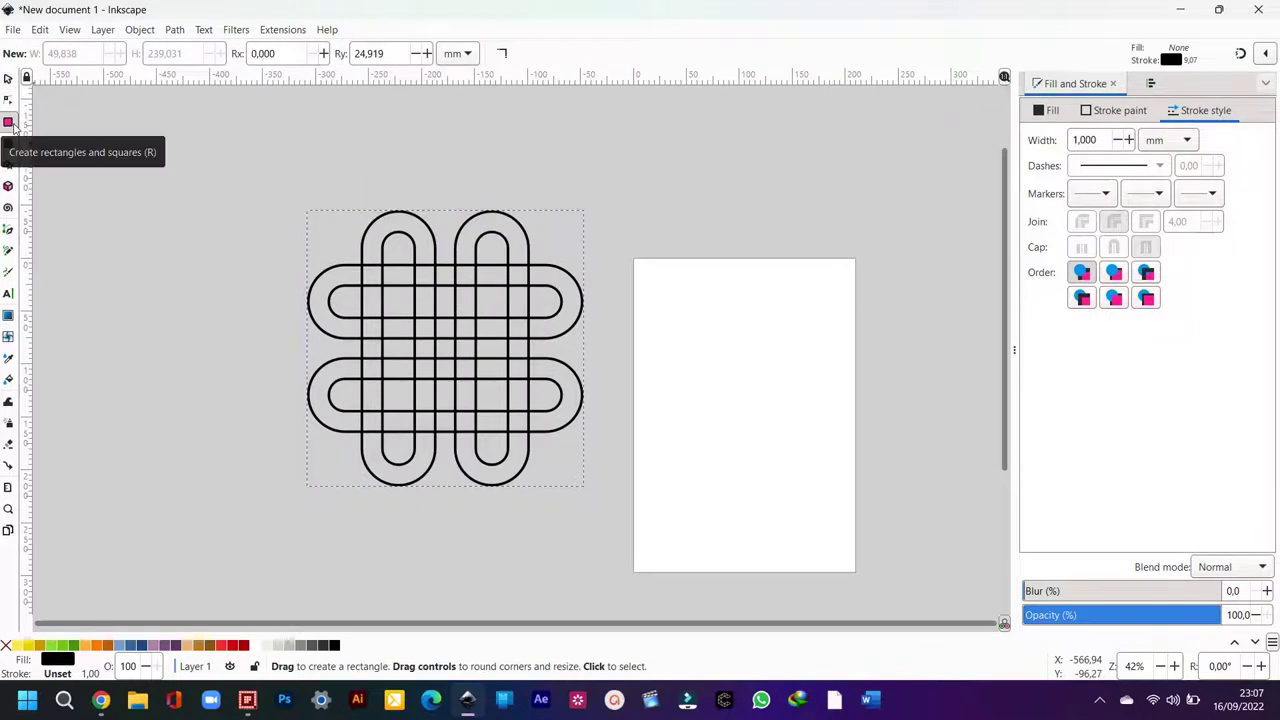
pyautogui.moveTo(242, 182)
pyautogui.mouseDown()
pyautogui.moveTo(605, 440)
pyautogui.moveTo(626, 517)
pyautogui.mouseUp()
pyautogui.click(8, 78)
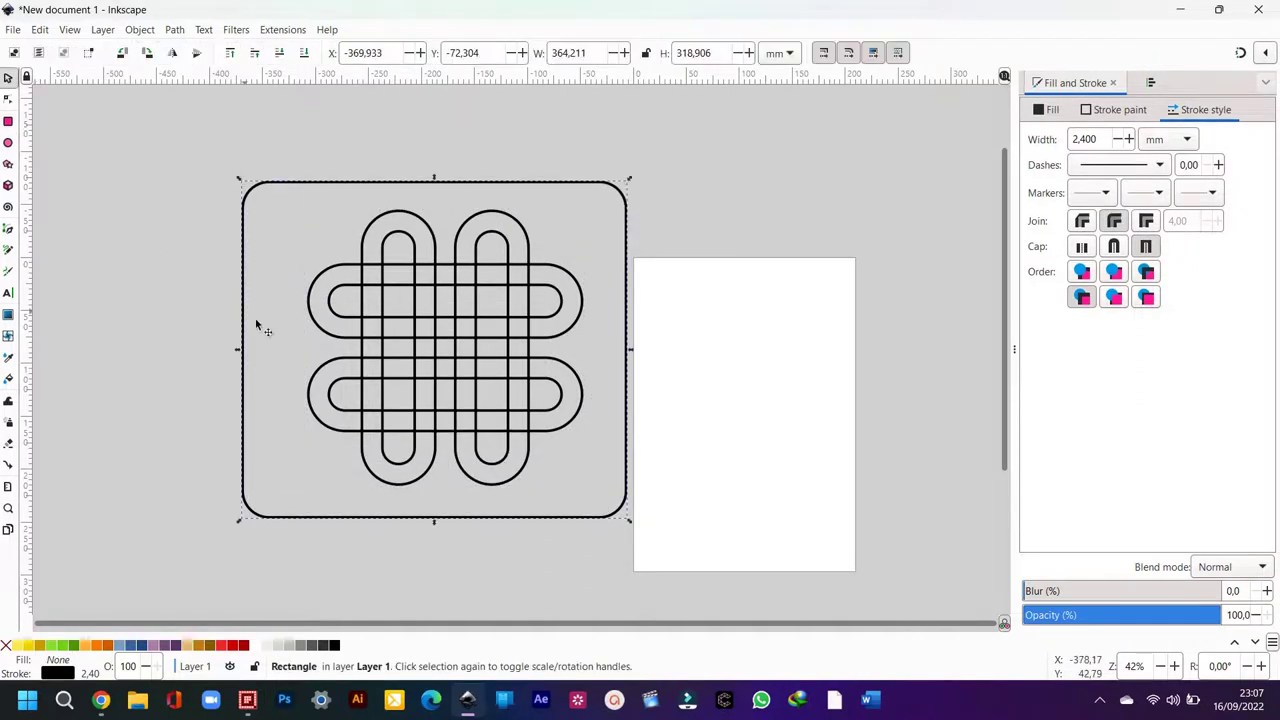
pyautogui.moveTo(244, 350); pyautogui.dragTo(276, 349)
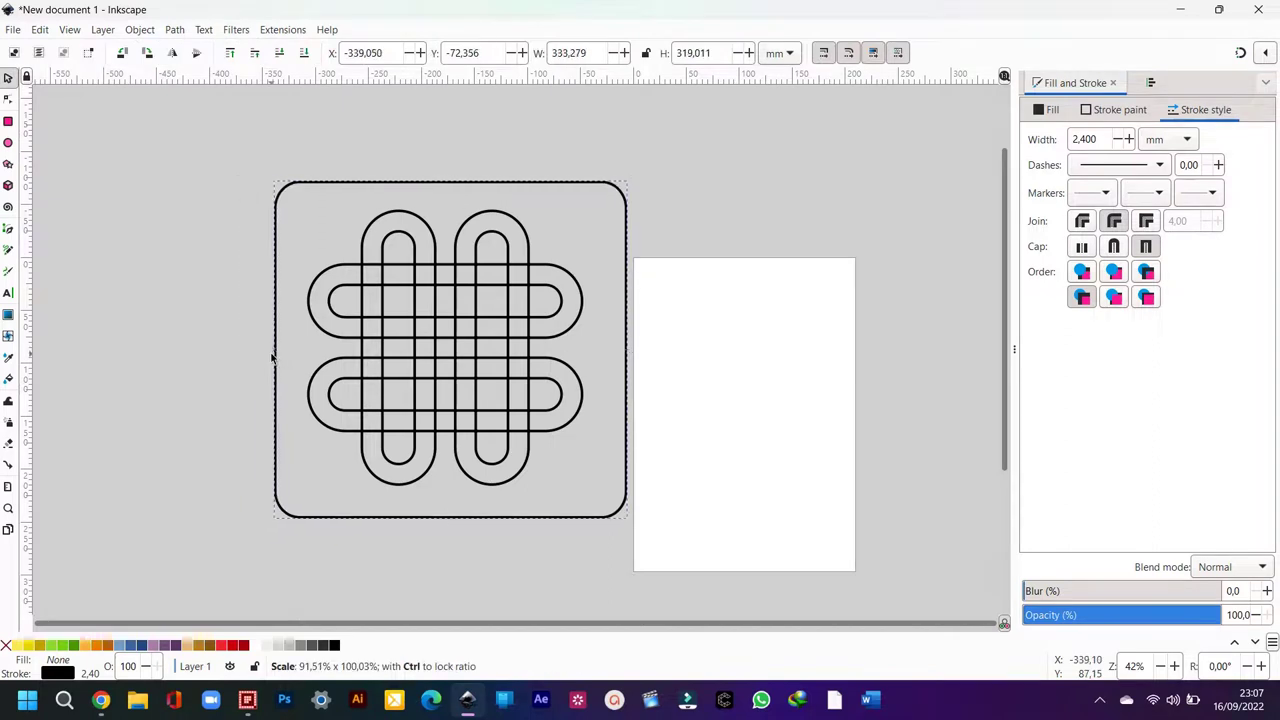
# Step: Fill the square scarlet red with no outline and lower it beneath the knot
pyautogui.click(226, 646)
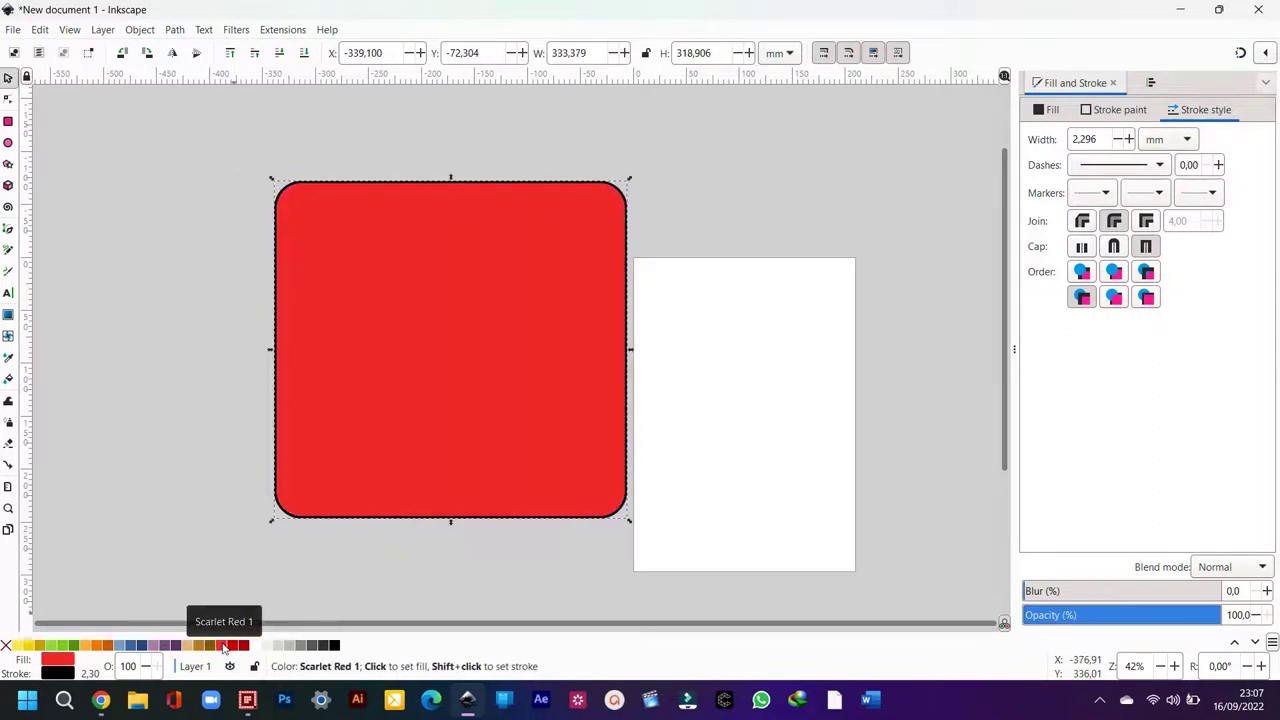
pyautogui.click(1125, 112)
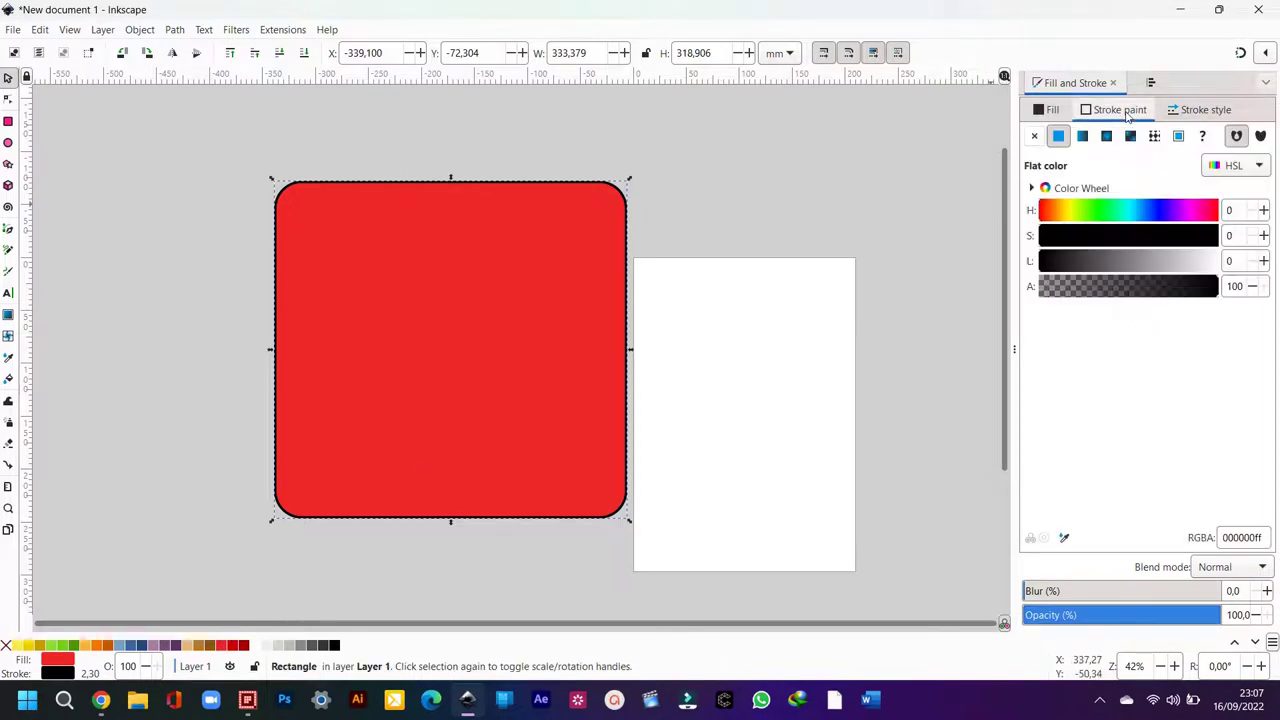
pyautogui.click(1035, 137)
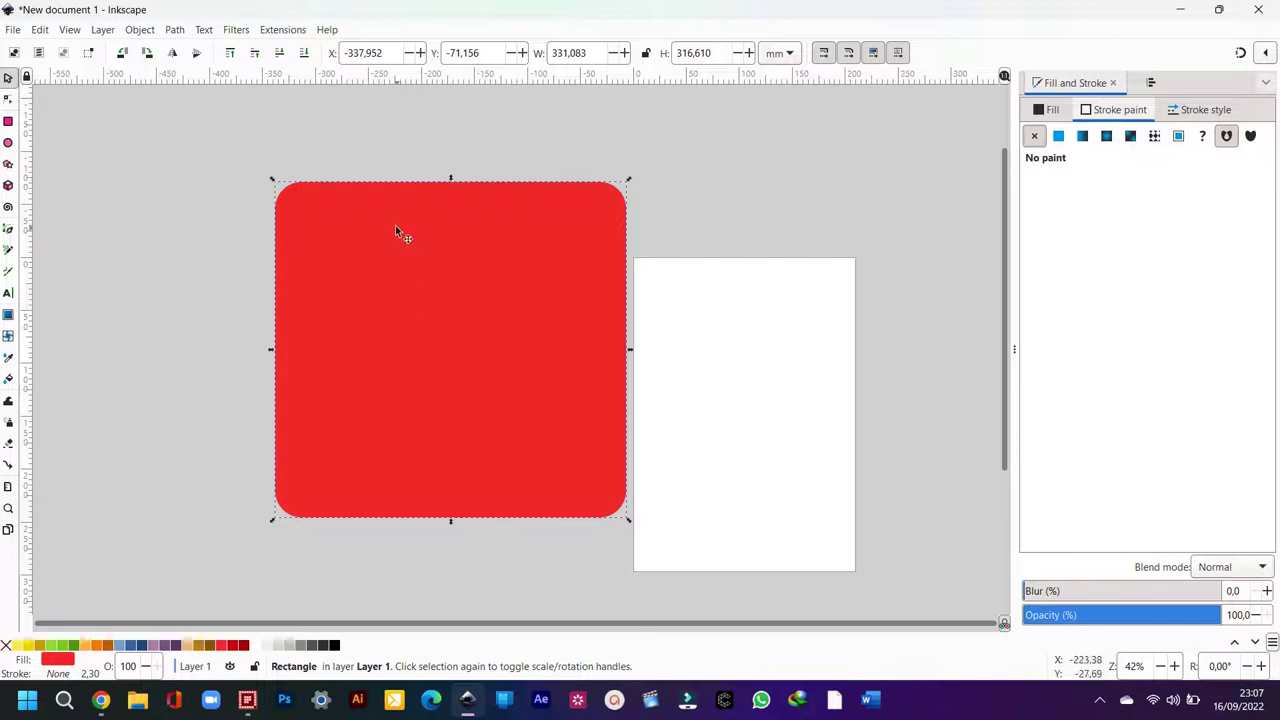
pyautogui.click(306, 59)
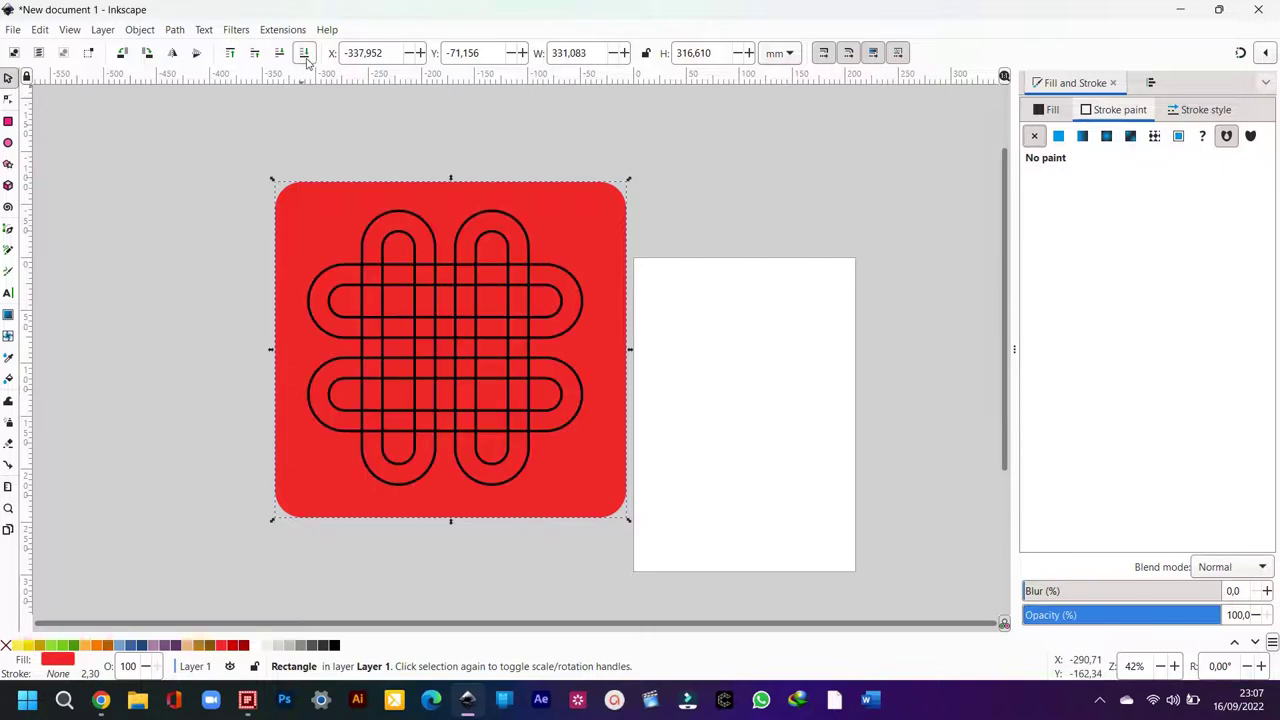
pyautogui.click(324, 144)
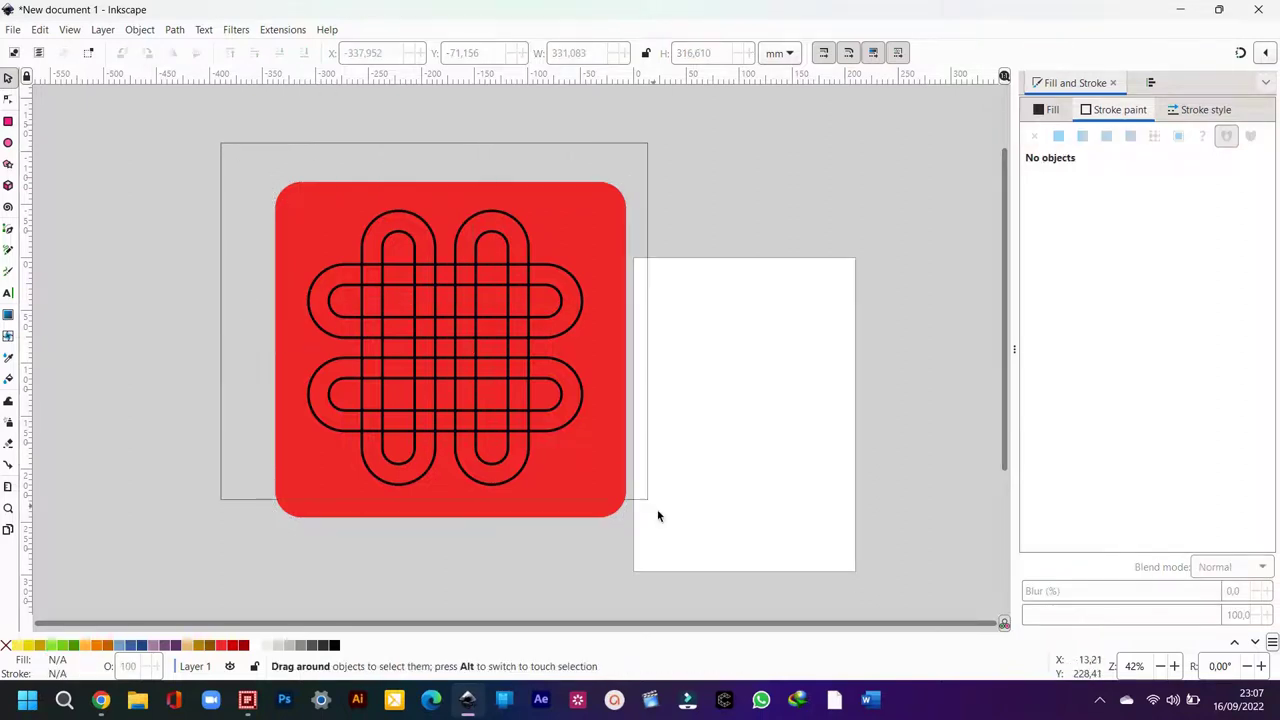
# Step: Select the red square and knot together and apply Path > Division
pyautogui.moveTo(466, 346); pyautogui.dragTo(682, 556)
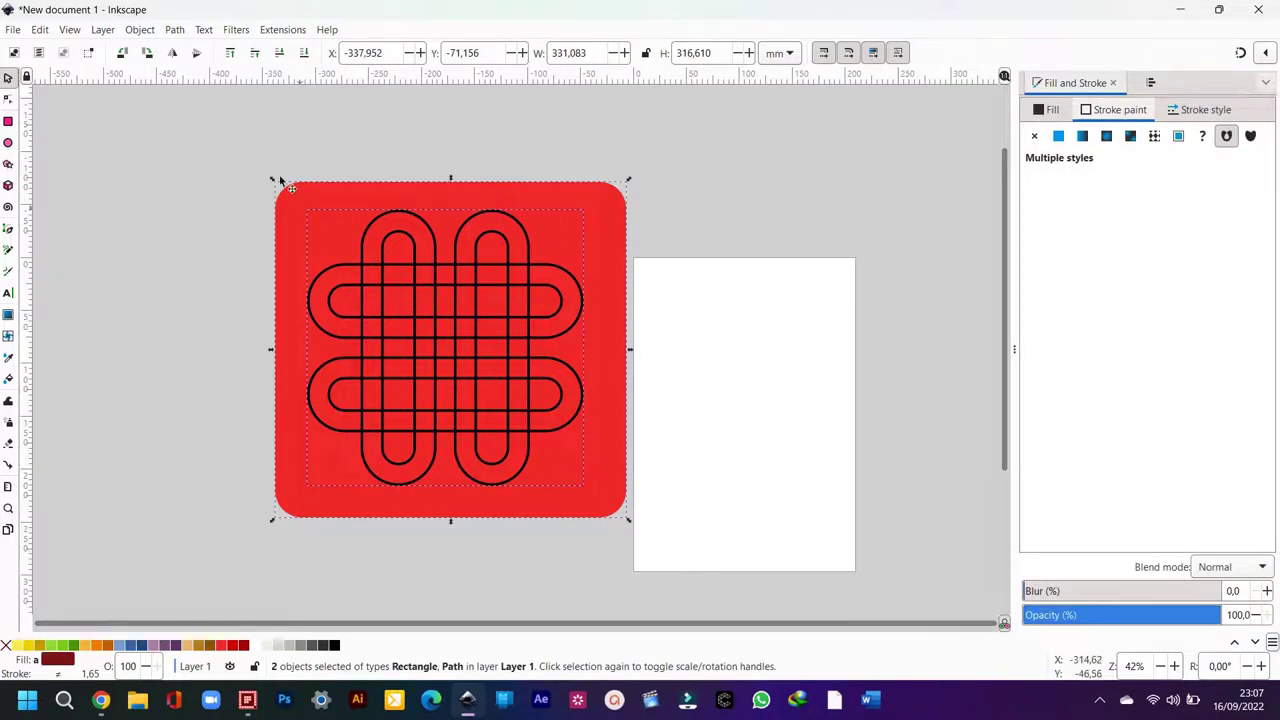
pyautogui.click(176, 30)
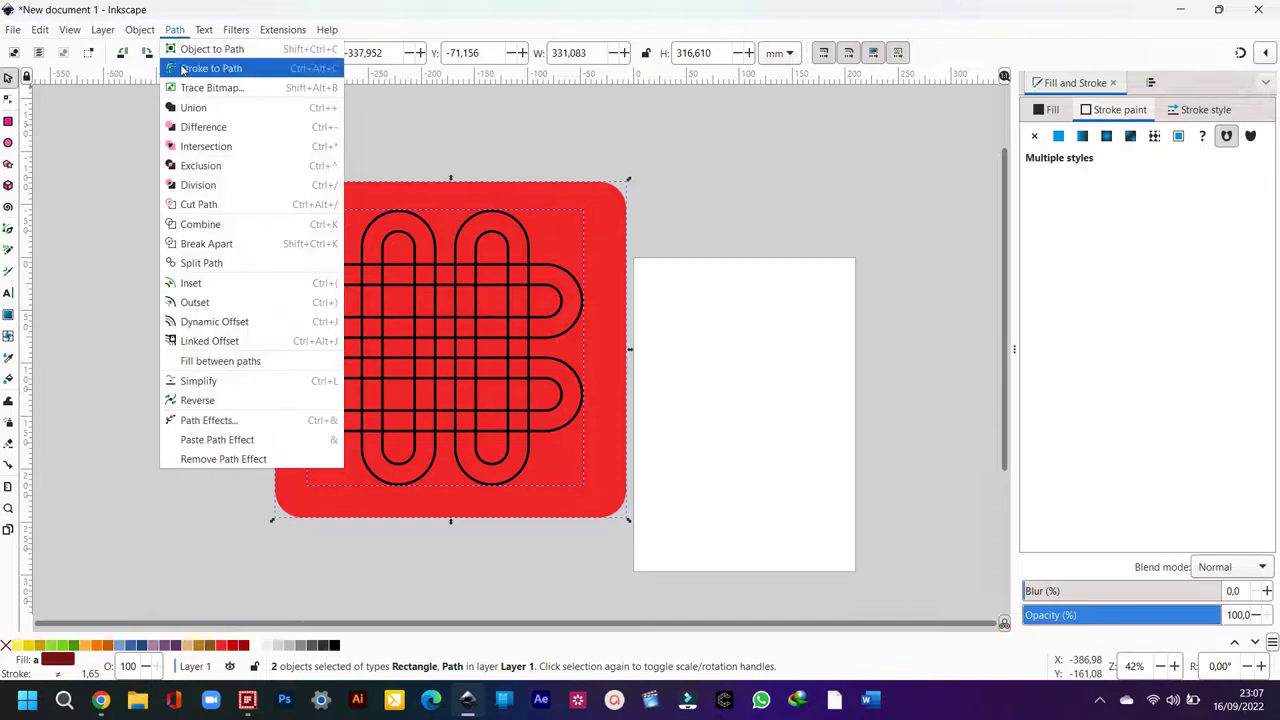
pyautogui.click(222, 188)
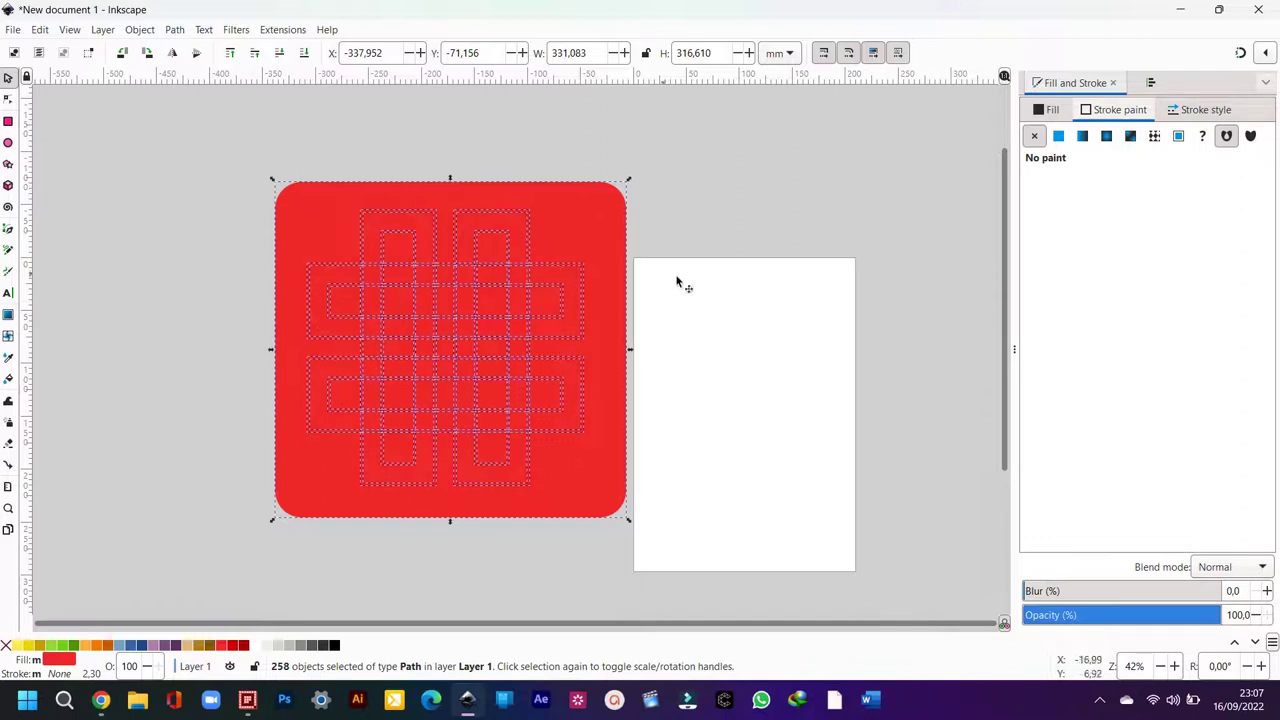
# Step: Drag away and delete the outer red frame, then select the 257 remaining knot pieces
pyautogui.click(698, 291)
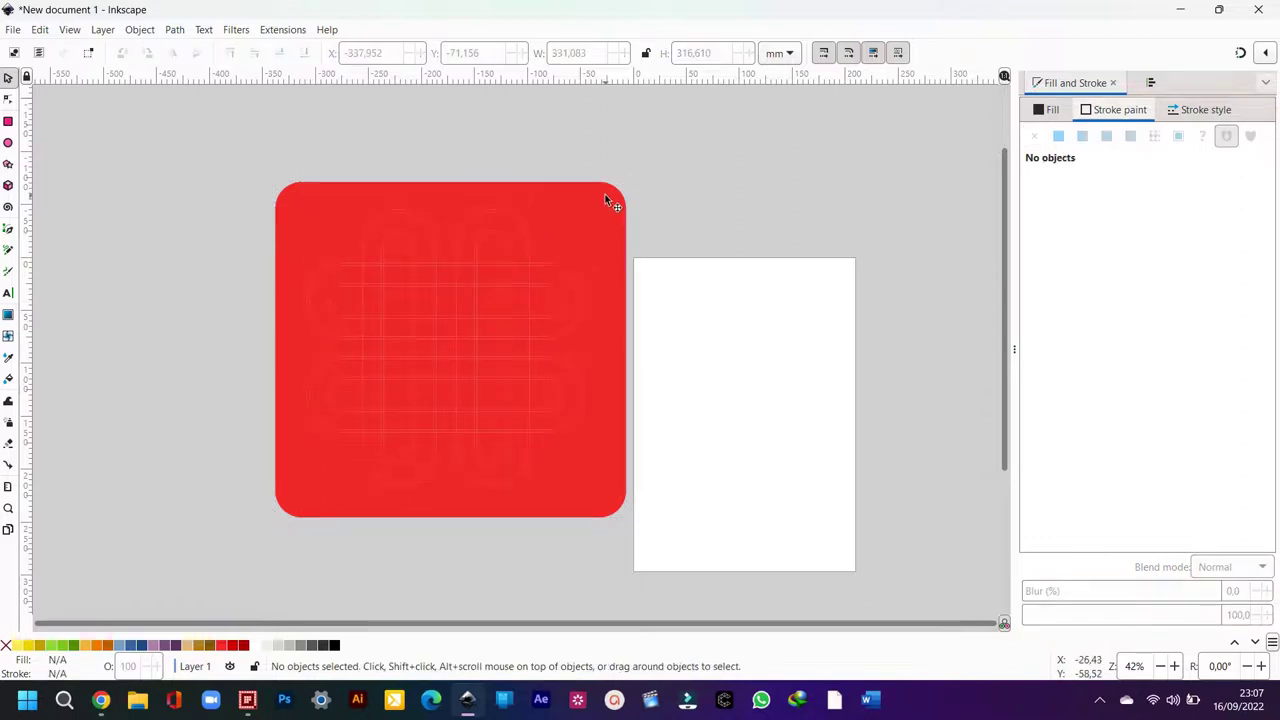
pyautogui.click(605, 194)
pyautogui.moveTo(605, 194)
pyautogui.mouseDown()
pyautogui.moveTo(558, 284)
pyautogui.moveTo(266, 208)
pyautogui.mouseUp()
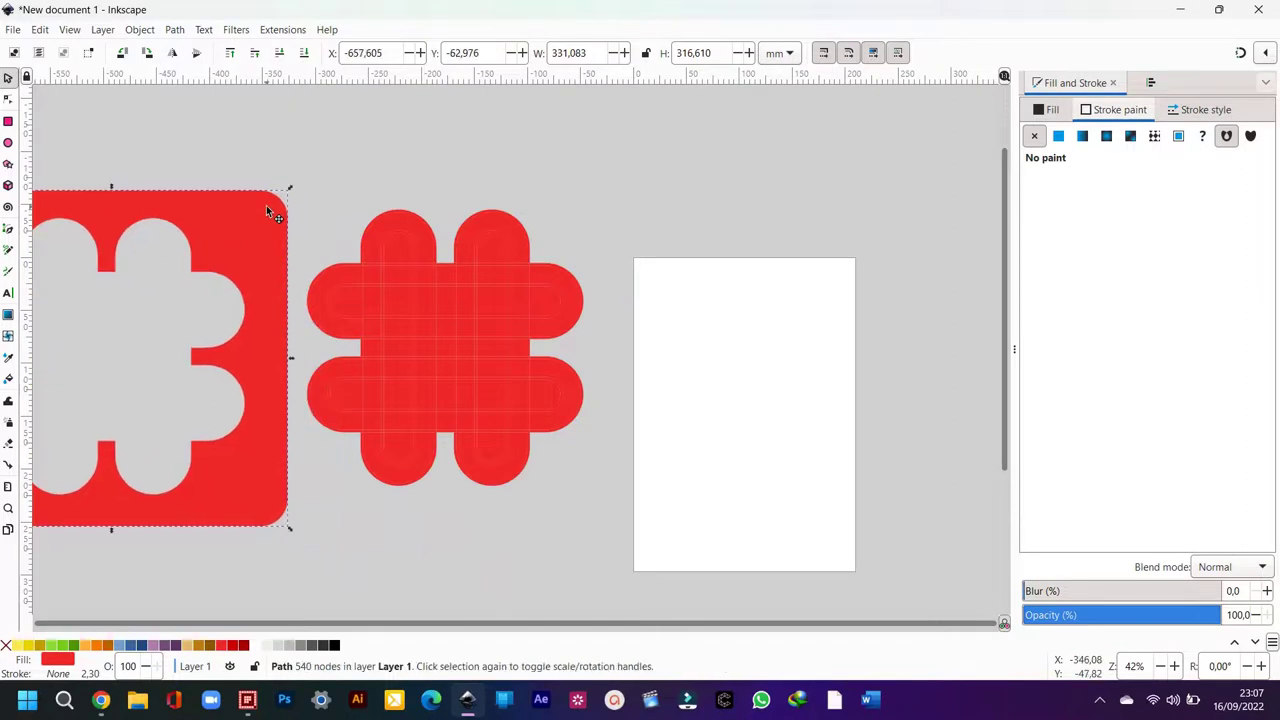
pyautogui.press('Delete')
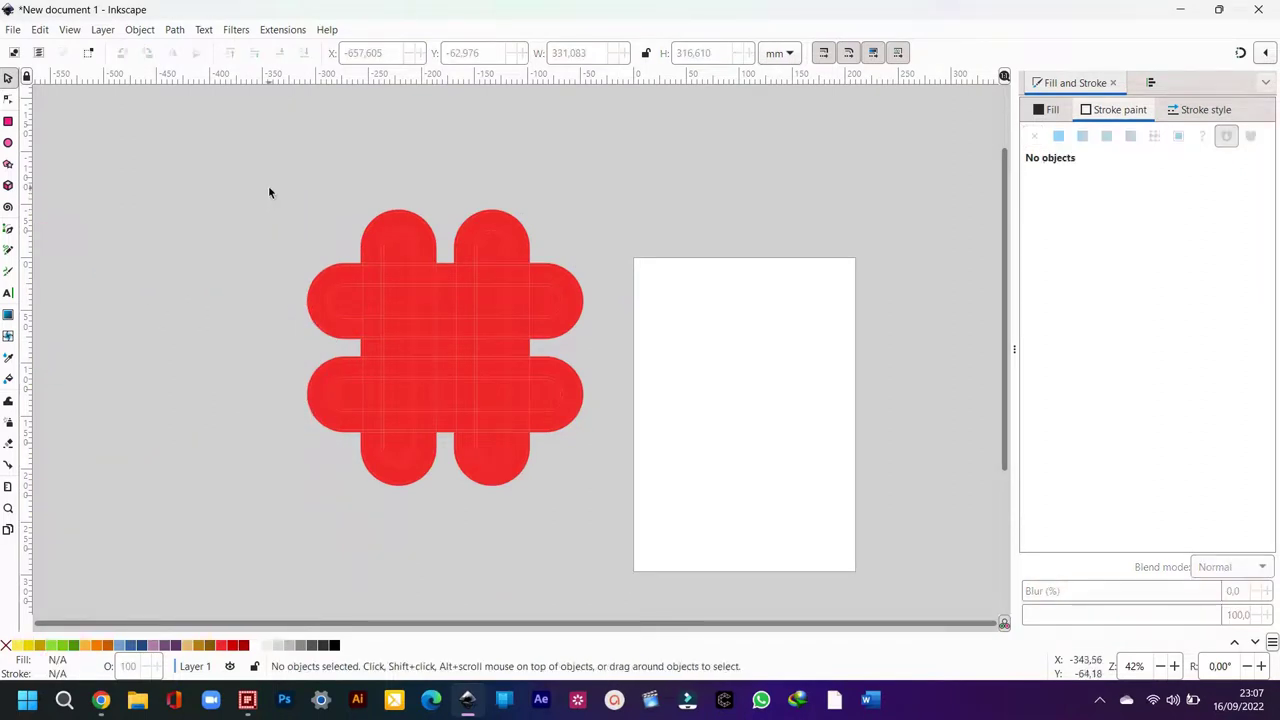
pyautogui.moveTo(271, 181); pyautogui.dragTo(615, 508)
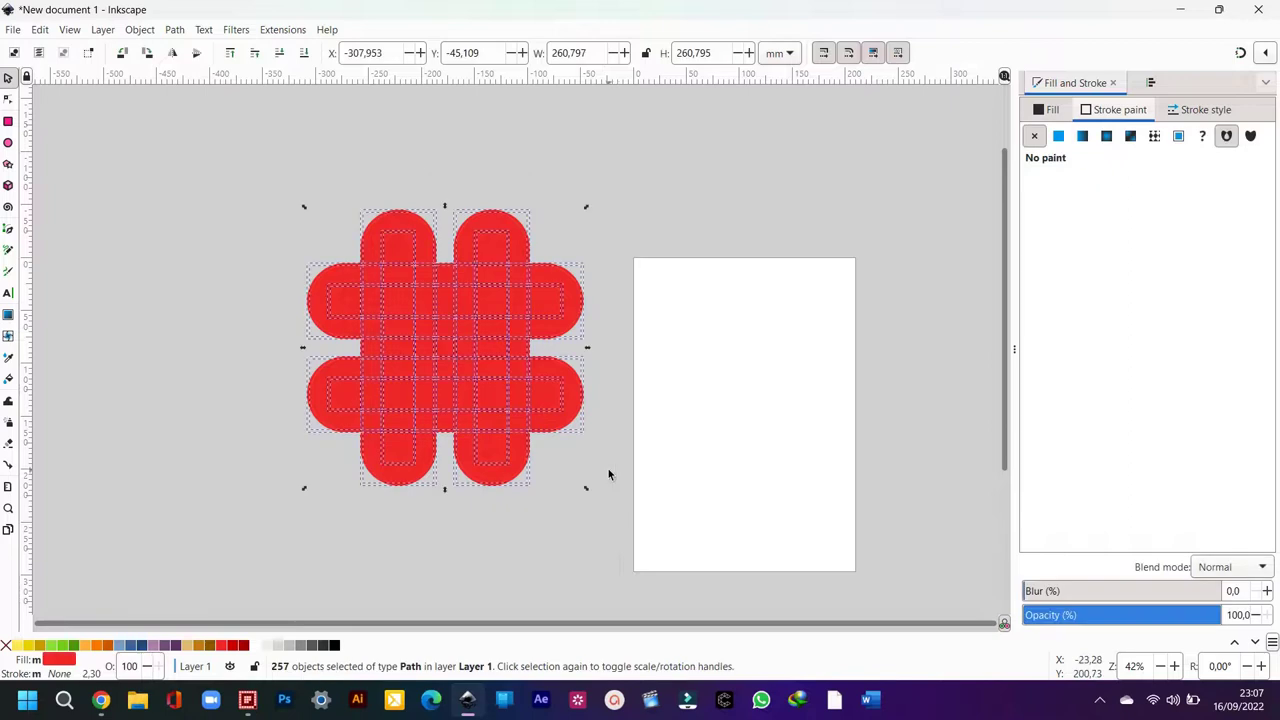
# Step: Recolour the knot pieces dark grey and clear the selection
pyautogui.click(336, 646)
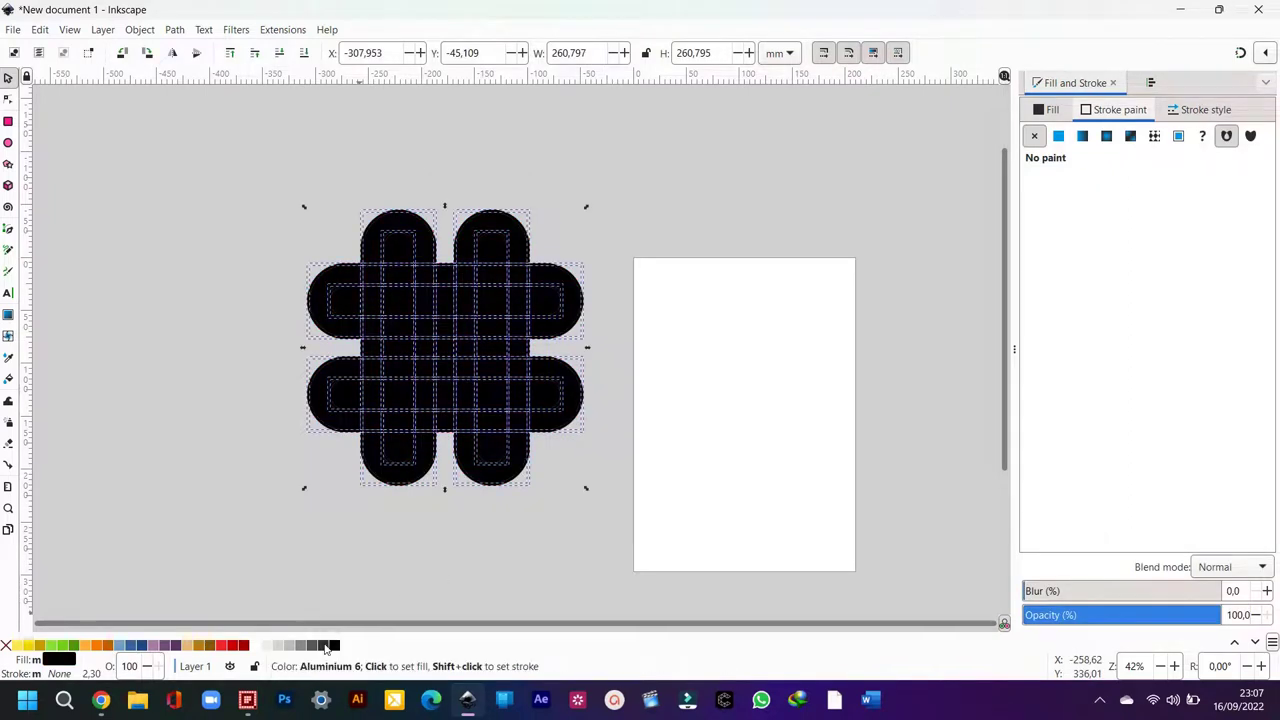
pyautogui.click(325, 646)
pyautogui.click(357, 549)
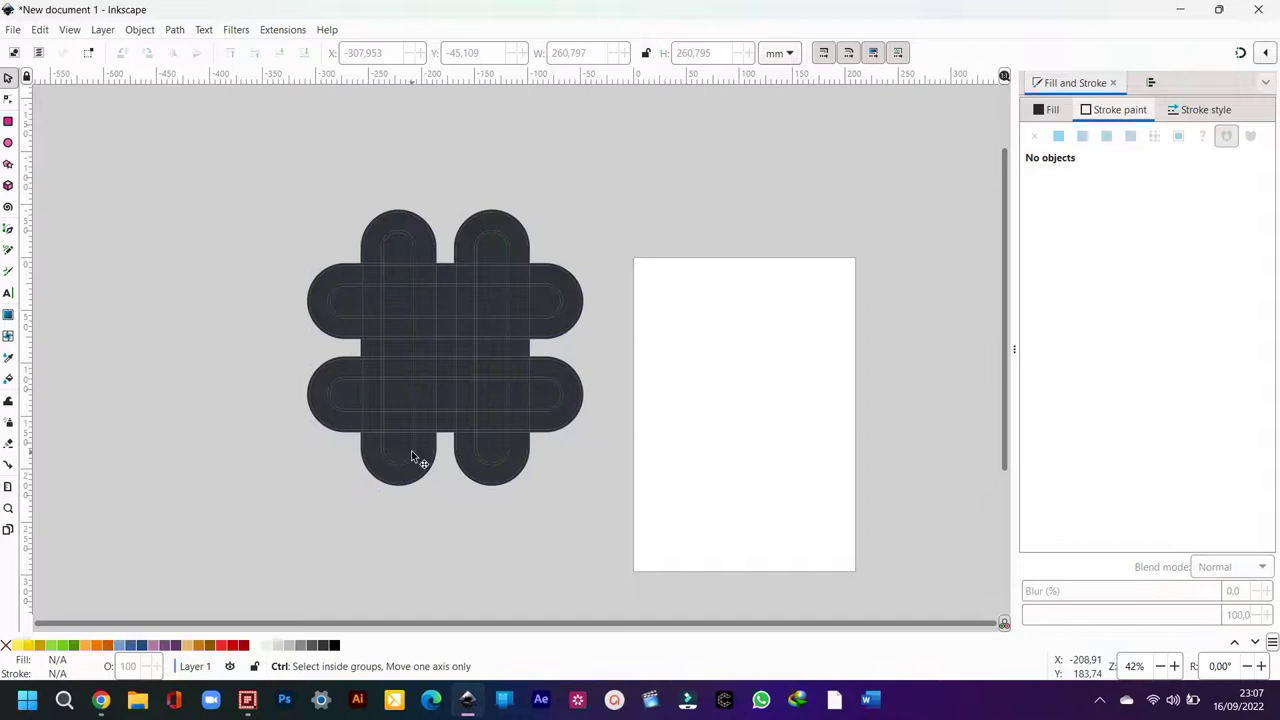
pyautogui.keyDown('ctrl'); pyautogui.scroll(2, 411, 456); pyautogui.keyUp('ctrl')
pyautogui.keyDown('ctrl'); pyautogui.scroll(1, 411, 456); pyautogui.keyUp('ctrl')
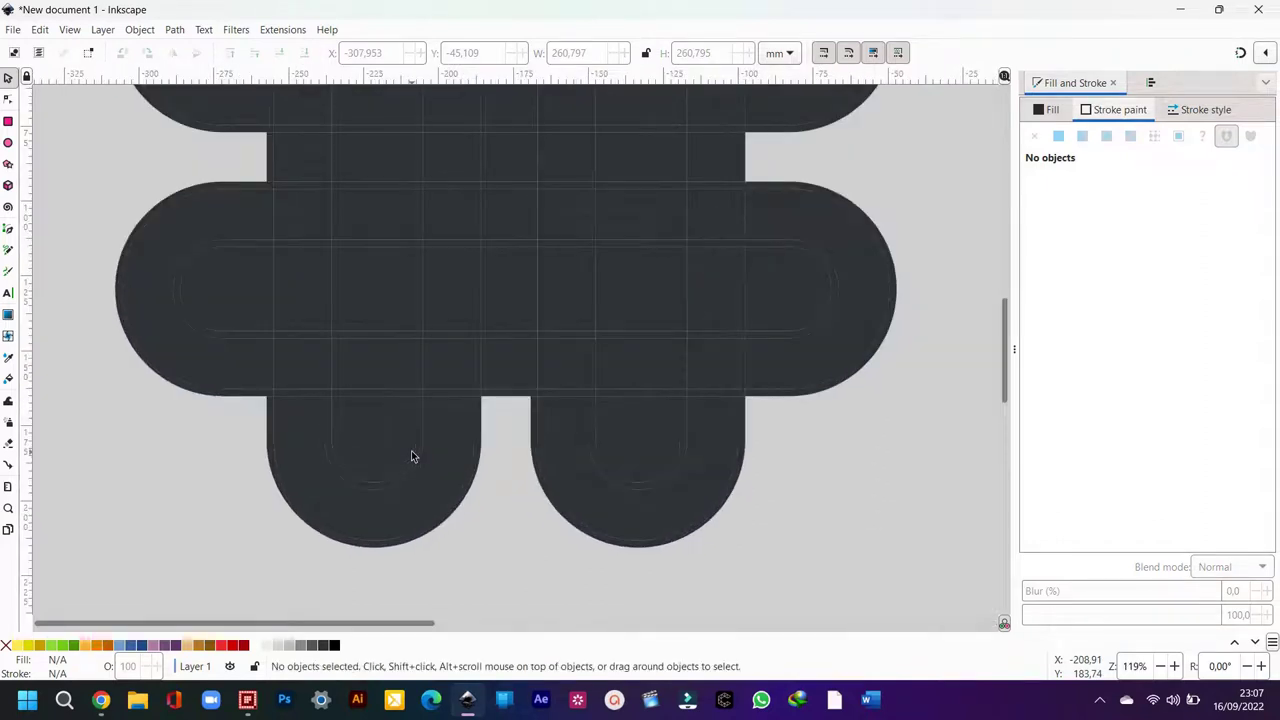
# Step: Delete the small inner piece and the fills of both lower loops, leaving their outlines
pyautogui.click(405, 453)
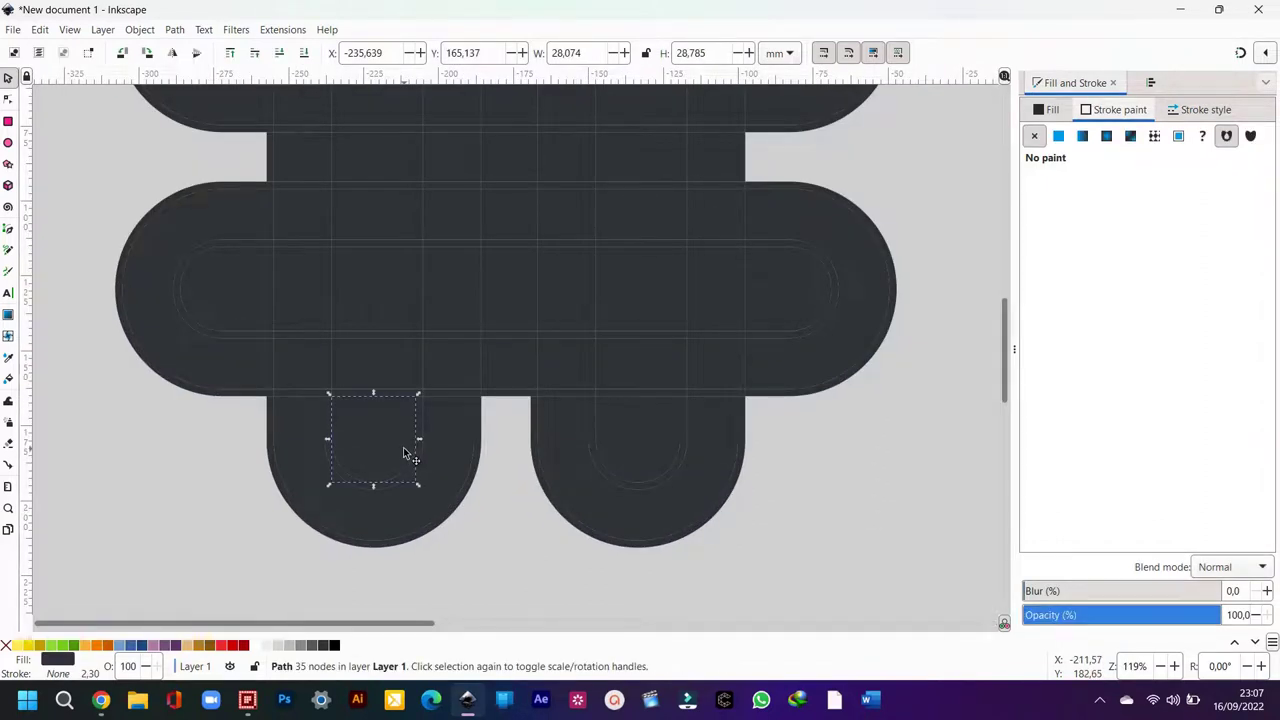
pyautogui.press('Delete')
pyautogui.click(454, 442)
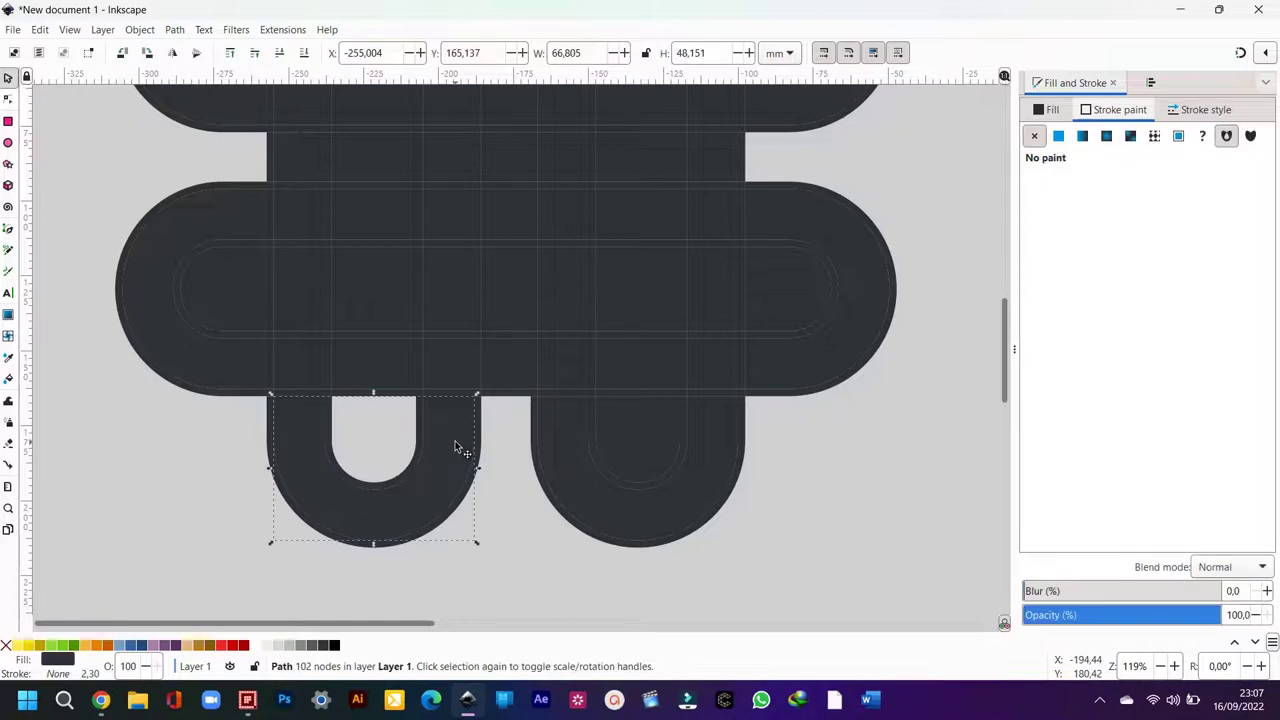
pyautogui.press('Delete')
pyautogui.click(572, 440)
pyautogui.press('Delete')
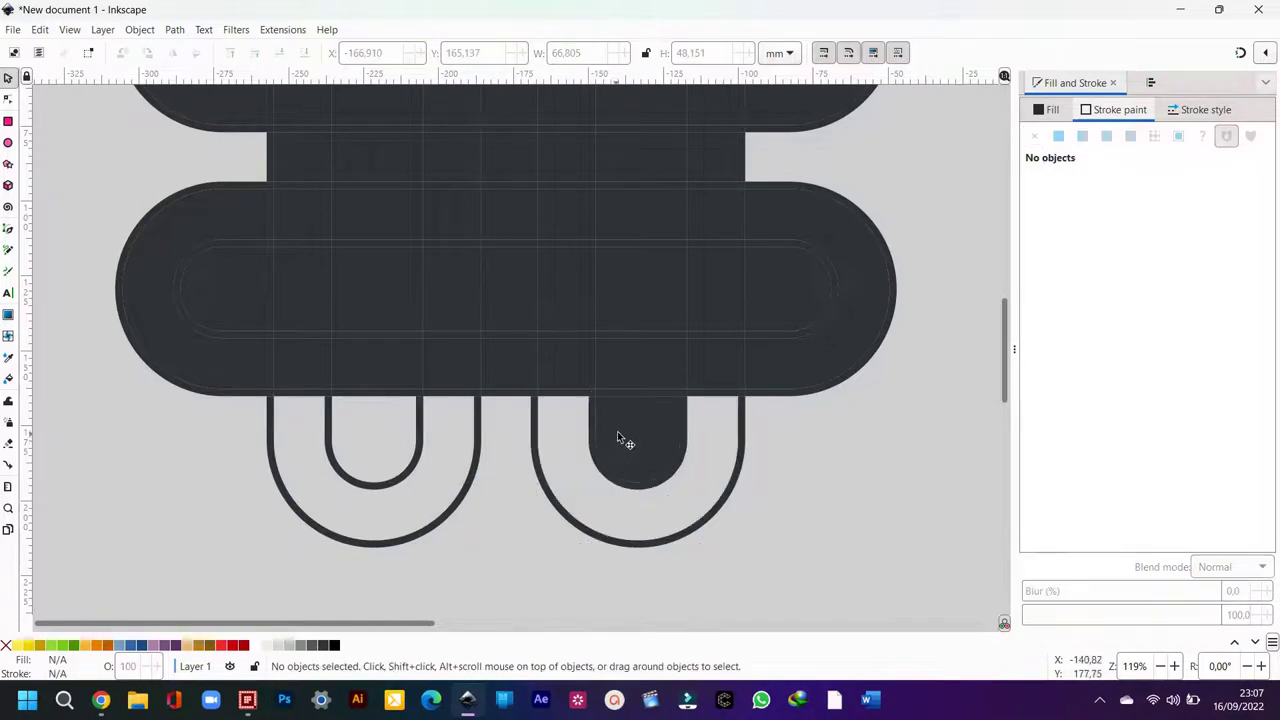
# Step: Delete the dark cells along the lower band and both filled rounded ends
pyautogui.click(646, 370)
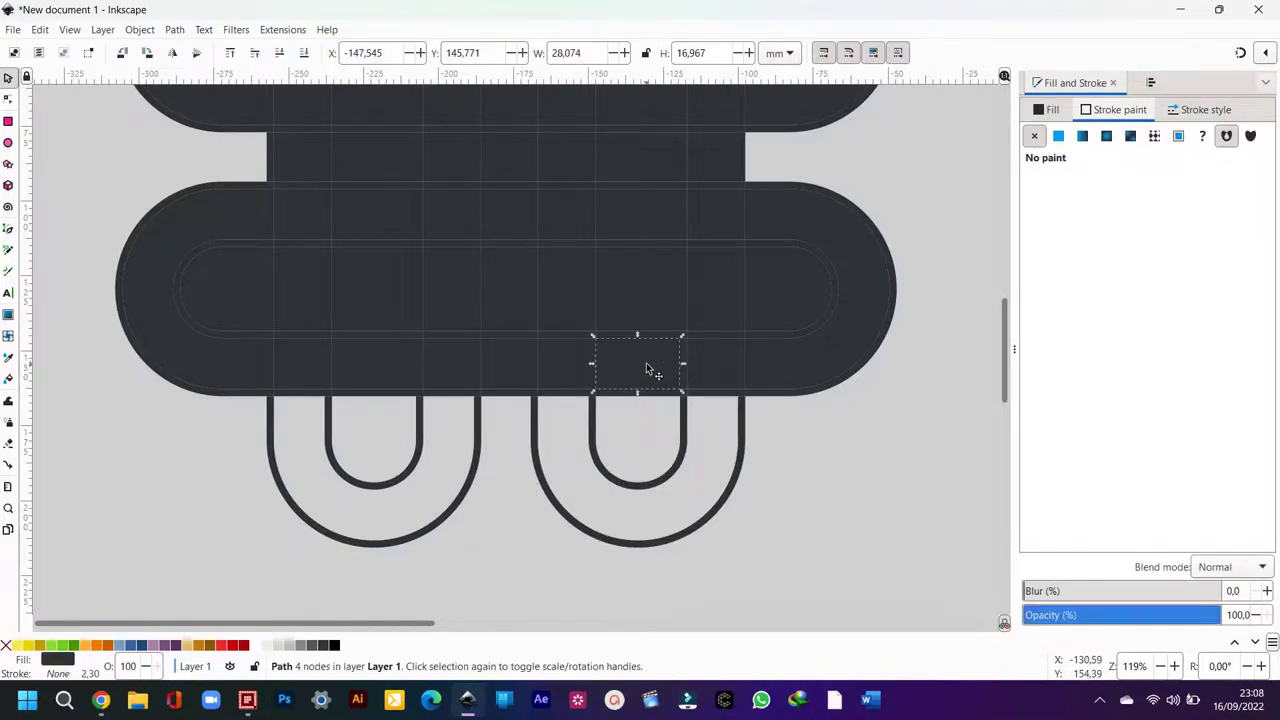
pyautogui.press('Delete')
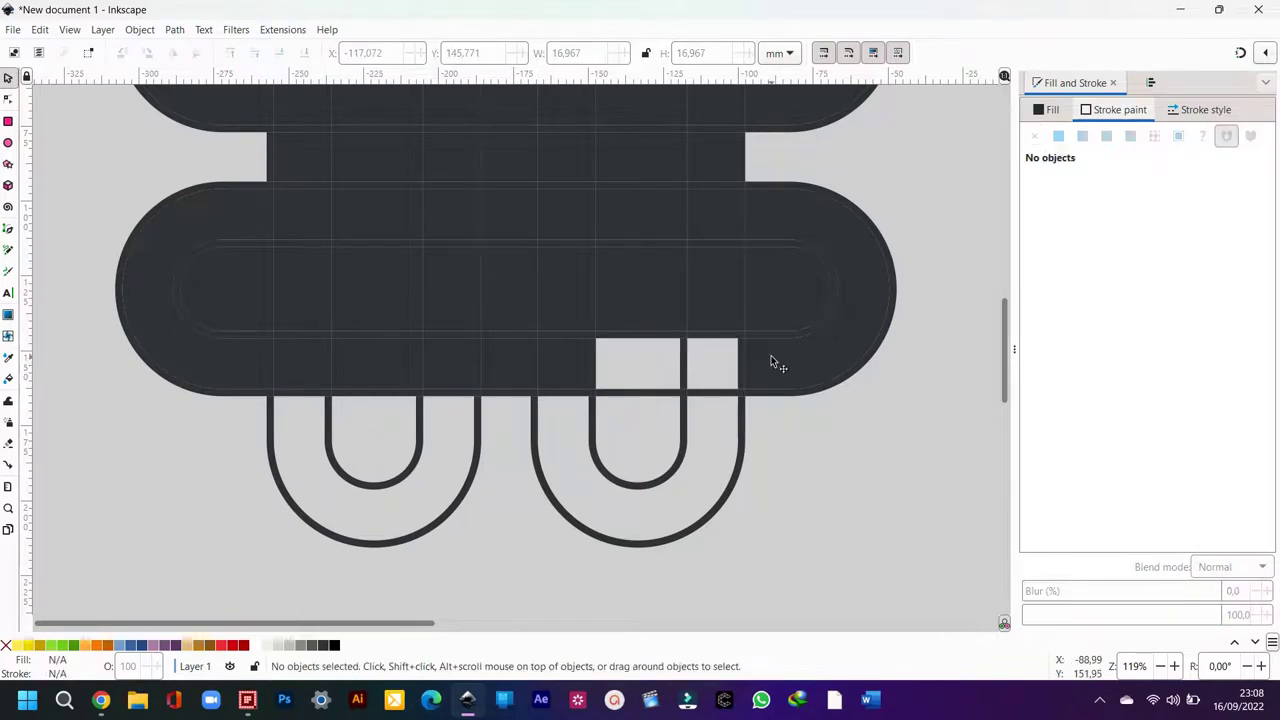
pyautogui.click(773, 360)
pyautogui.press('Delete')
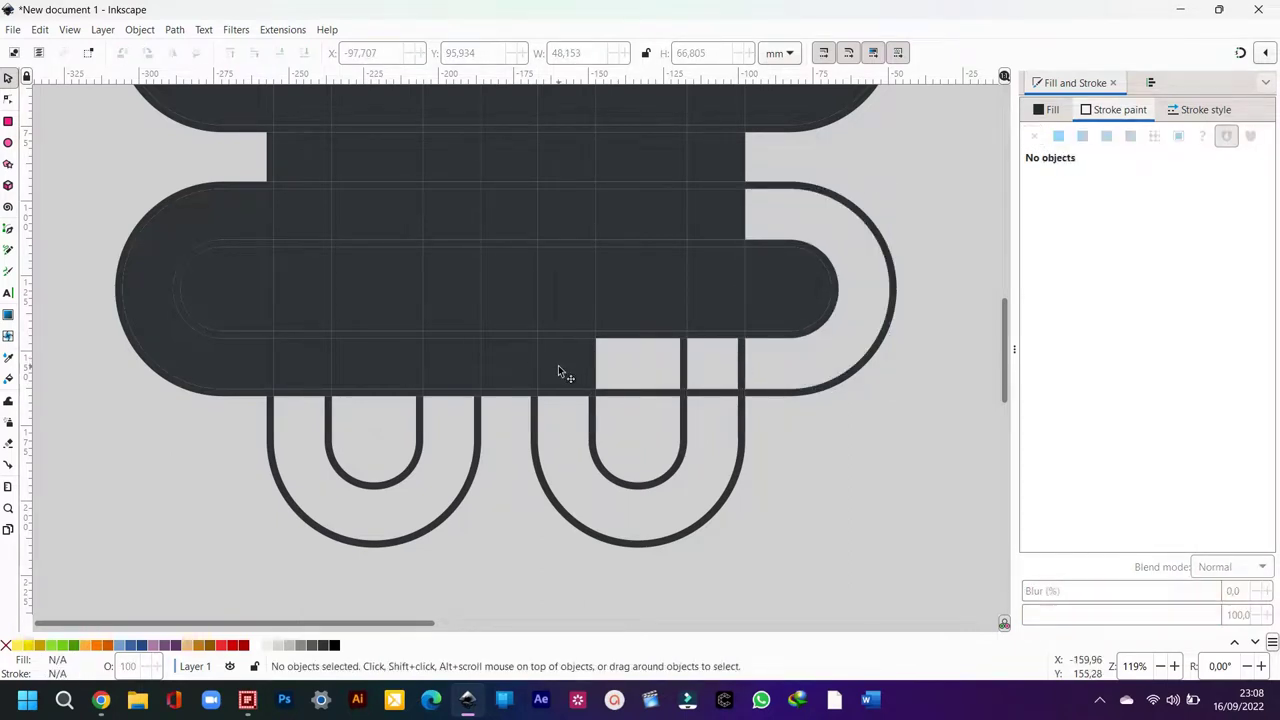
pyautogui.click(558, 365)
pyautogui.press('Delete')
pyautogui.click(458, 370)
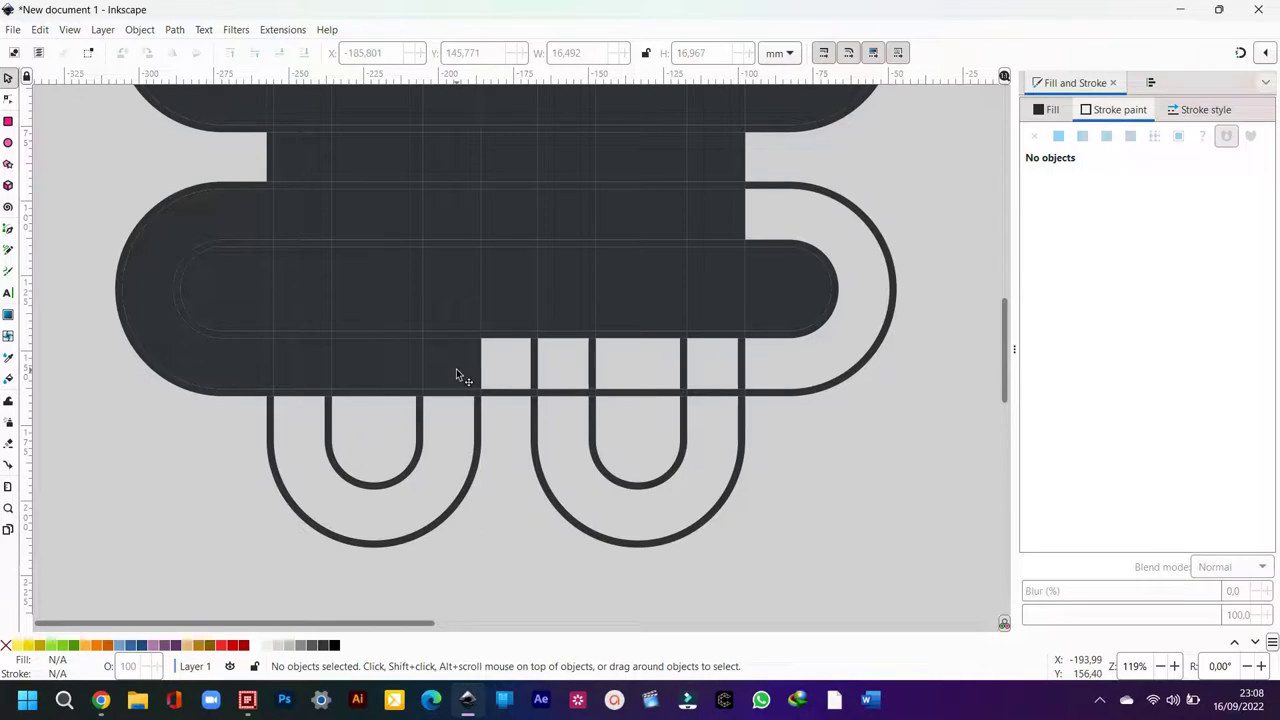
pyautogui.press('Delete')
pyautogui.click(403, 368)
pyautogui.press('Delete')
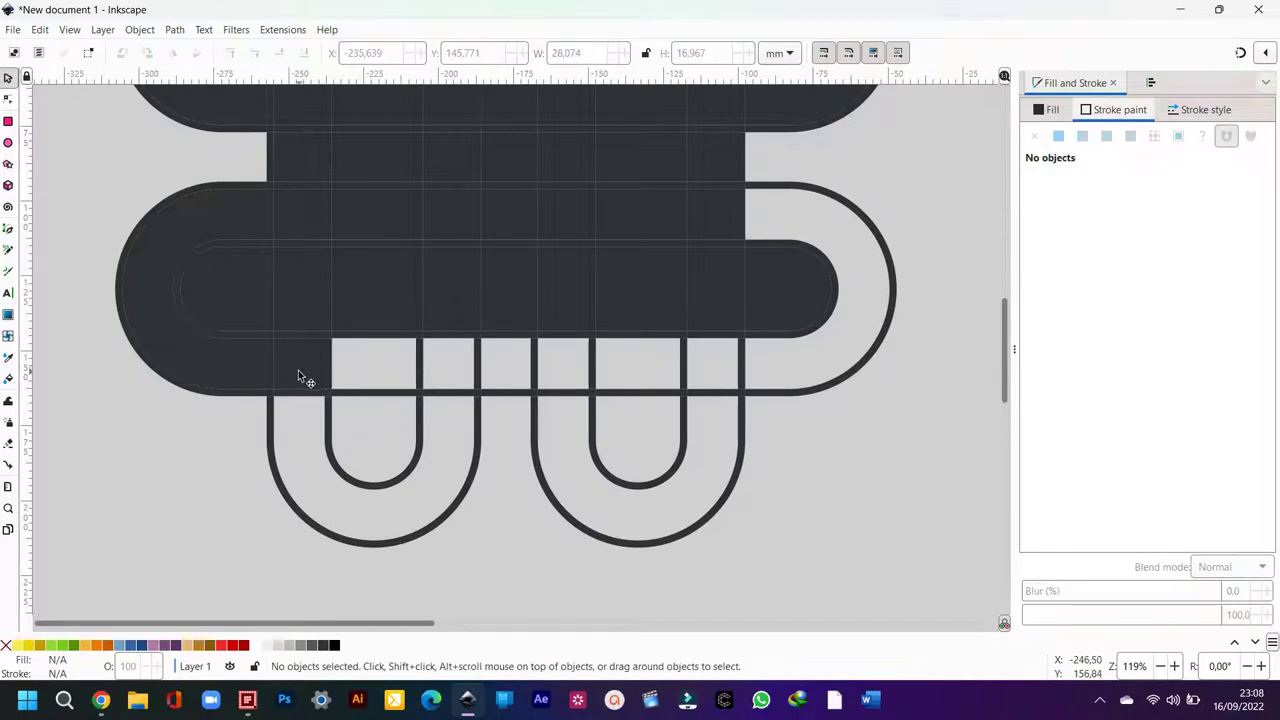
pyautogui.click(241, 372)
pyautogui.press('Delete')
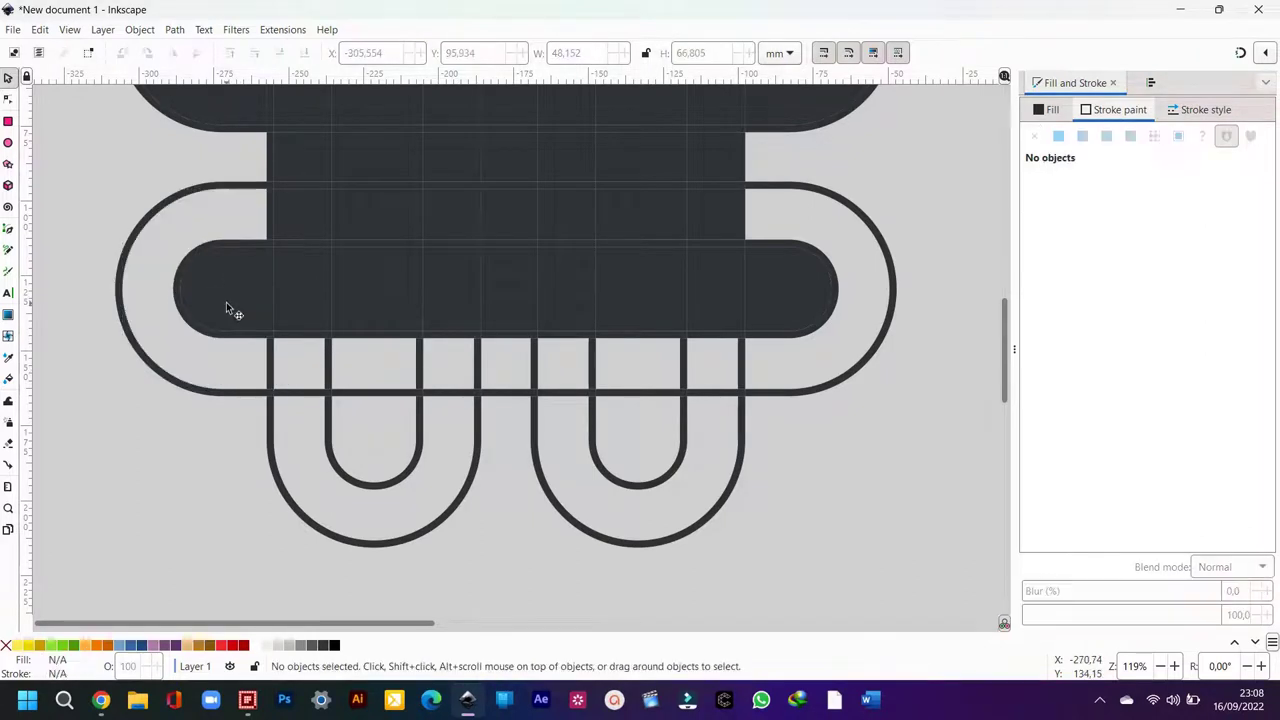
# Step: Delete the inner left rounded end and the first dark cells inside the inner loop
pyautogui.click(250, 300)
pyautogui.press('Delete')
pyautogui.click(310, 295)
pyautogui.press('Delete')
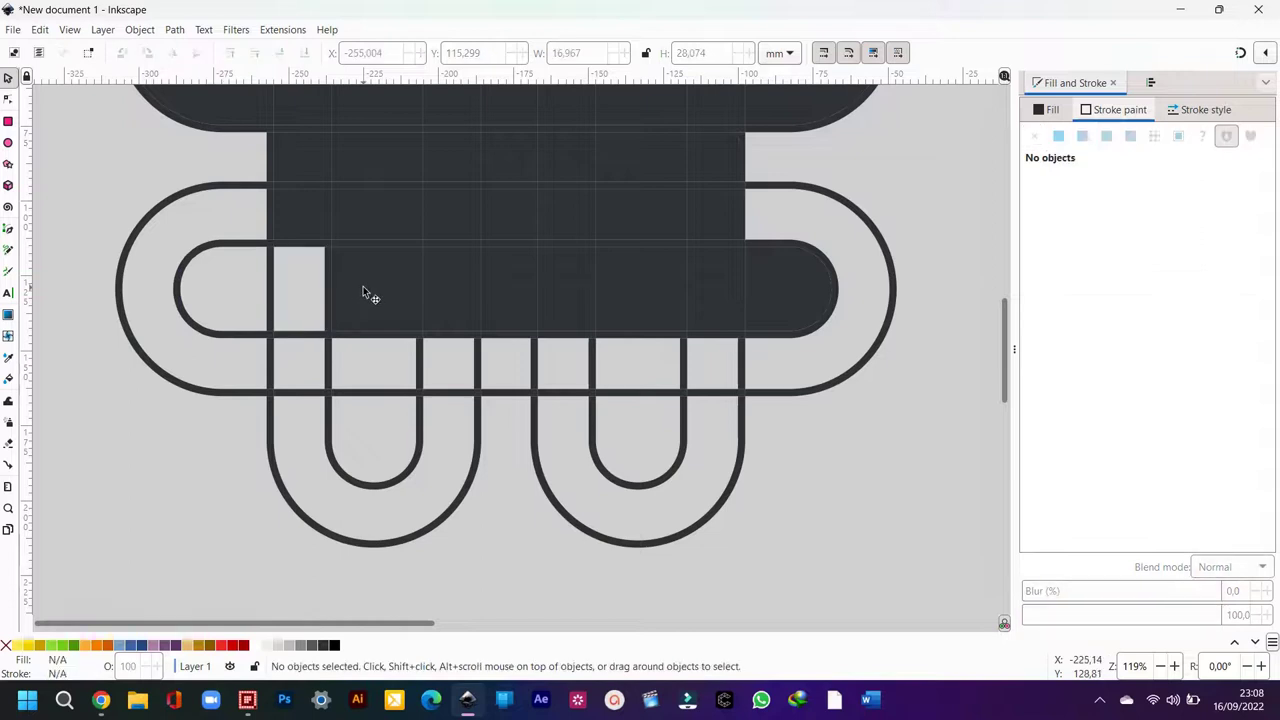
pyautogui.click(363, 290)
pyautogui.press('Delete')
pyautogui.click(443, 280)
pyautogui.press('Delete')
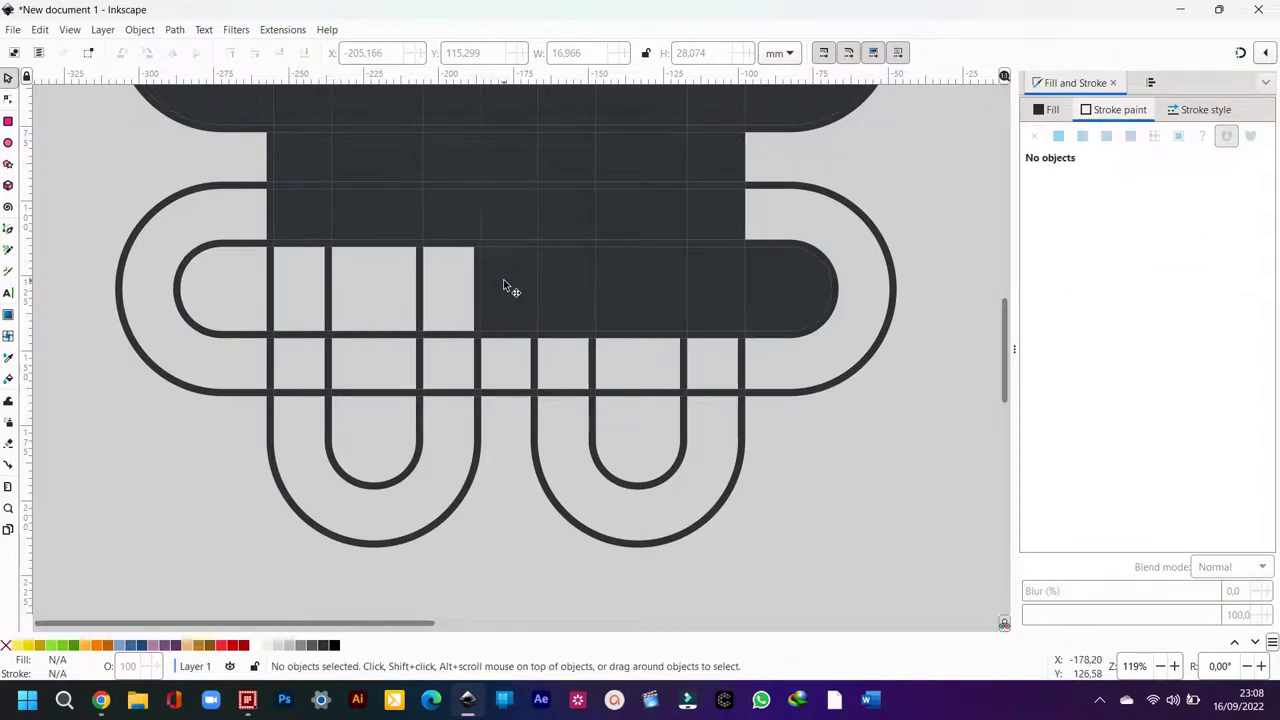
pyautogui.click(505, 284)
pyautogui.press('Delete')
# Step: Delete the remaining inner-loop cells and the loop's filled right rounded end
pyautogui.click(558, 286)
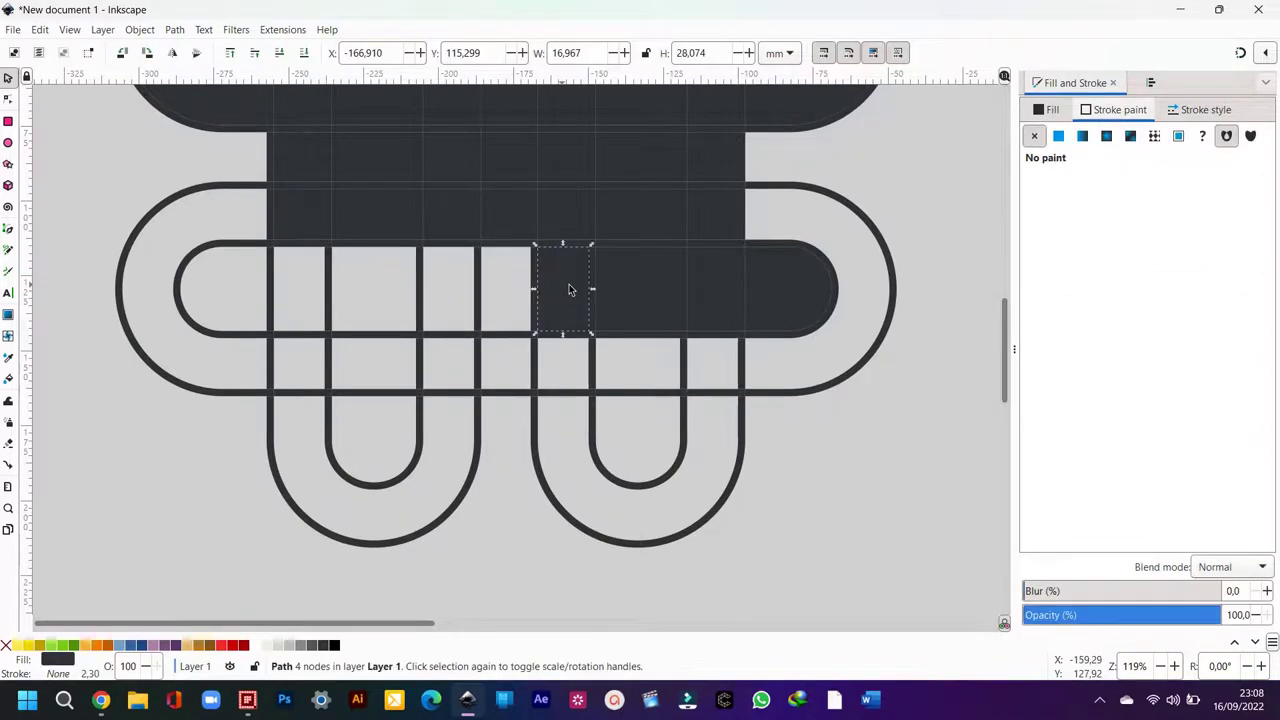
pyautogui.press('Delete')
pyautogui.click(641, 287)
pyautogui.press('Delete')
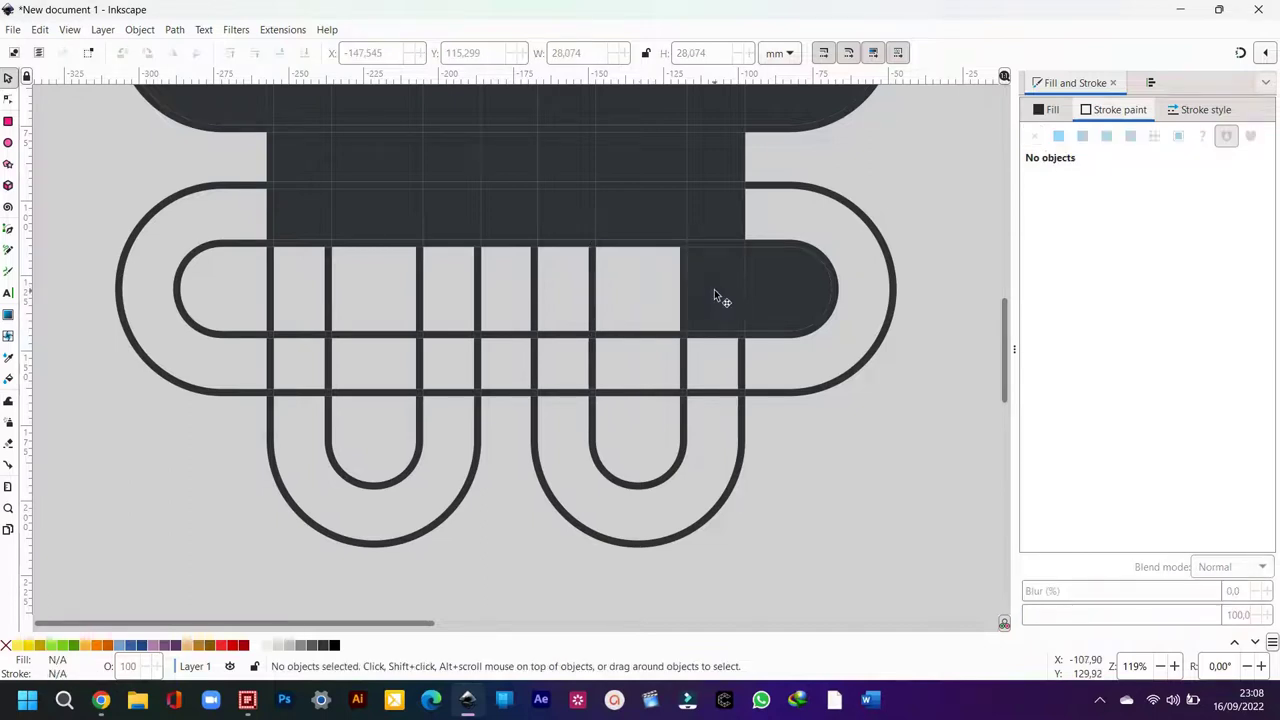
pyautogui.click(714, 289)
pyautogui.press('Delete')
pyautogui.click(780, 288)
pyautogui.press('Delete')
pyautogui.scroll(3, 782, 298)
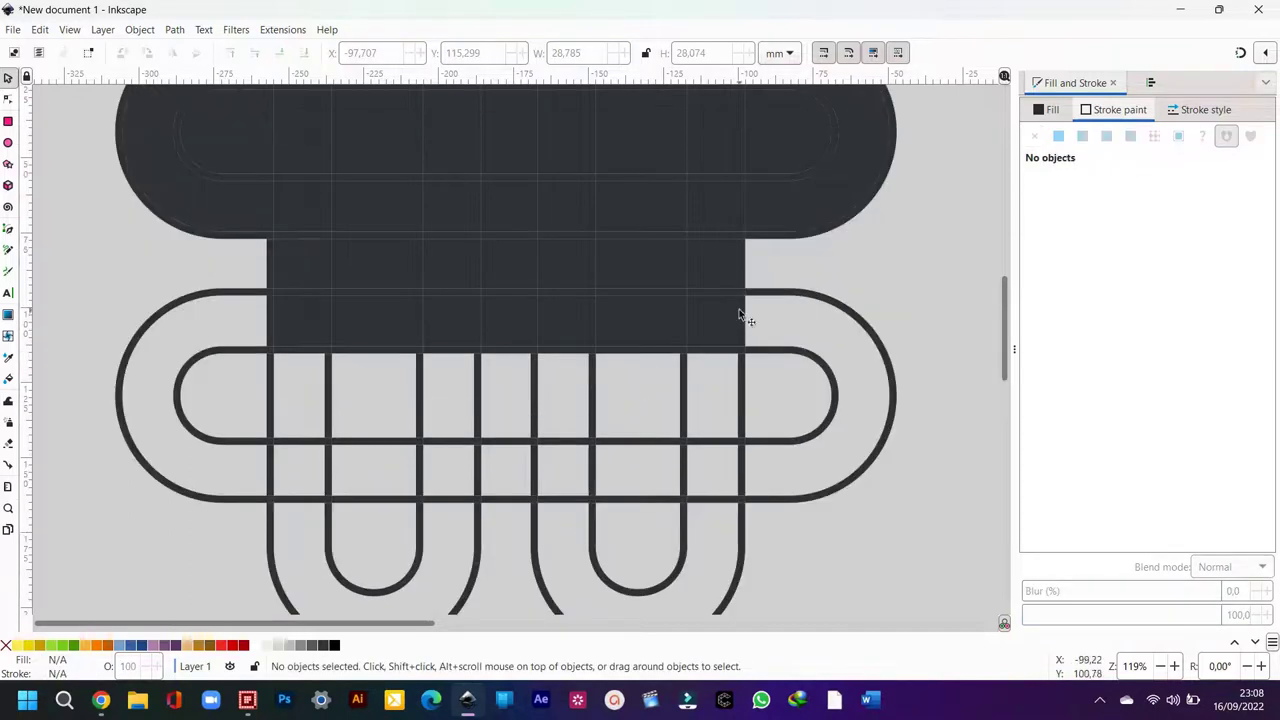
# Step: Delete the row of small dark squares and rectangles in the upper band
pyautogui.click(719, 318)
pyautogui.press('Delete')
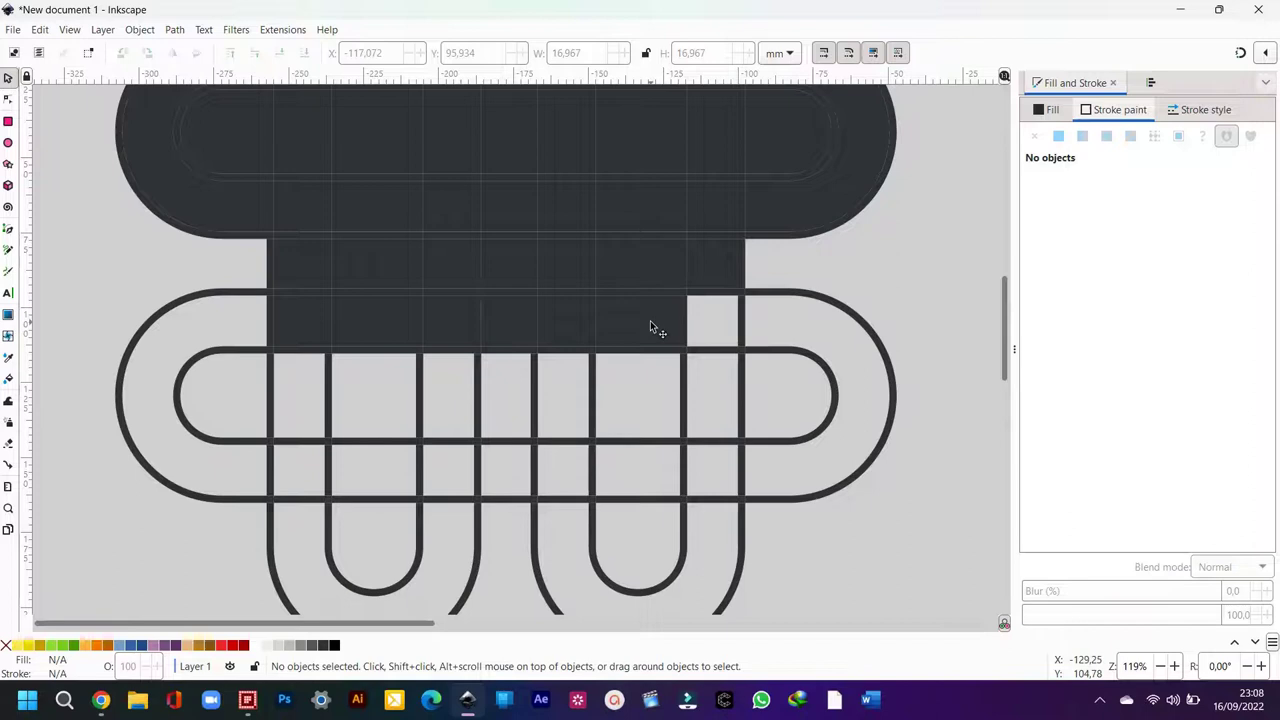
pyautogui.click(650, 325)
pyautogui.press('Delete')
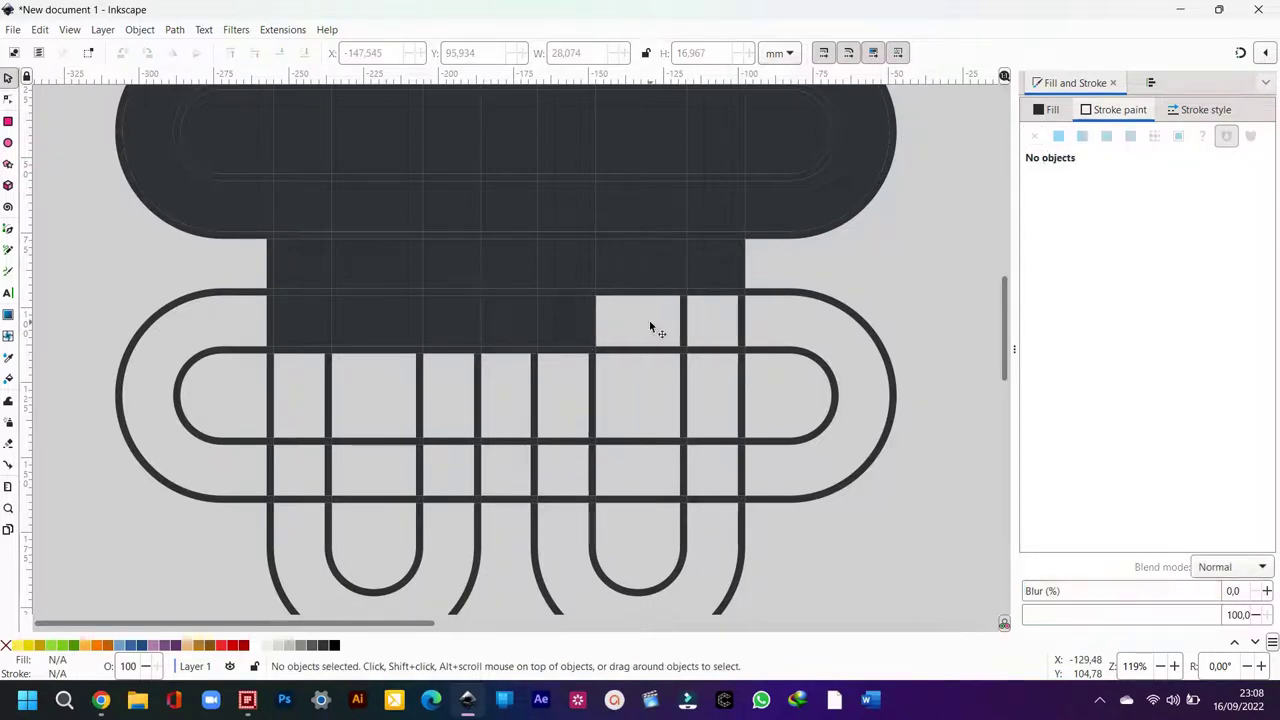
pyautogui.click(540, 328)
pyautogui.press('Delete')
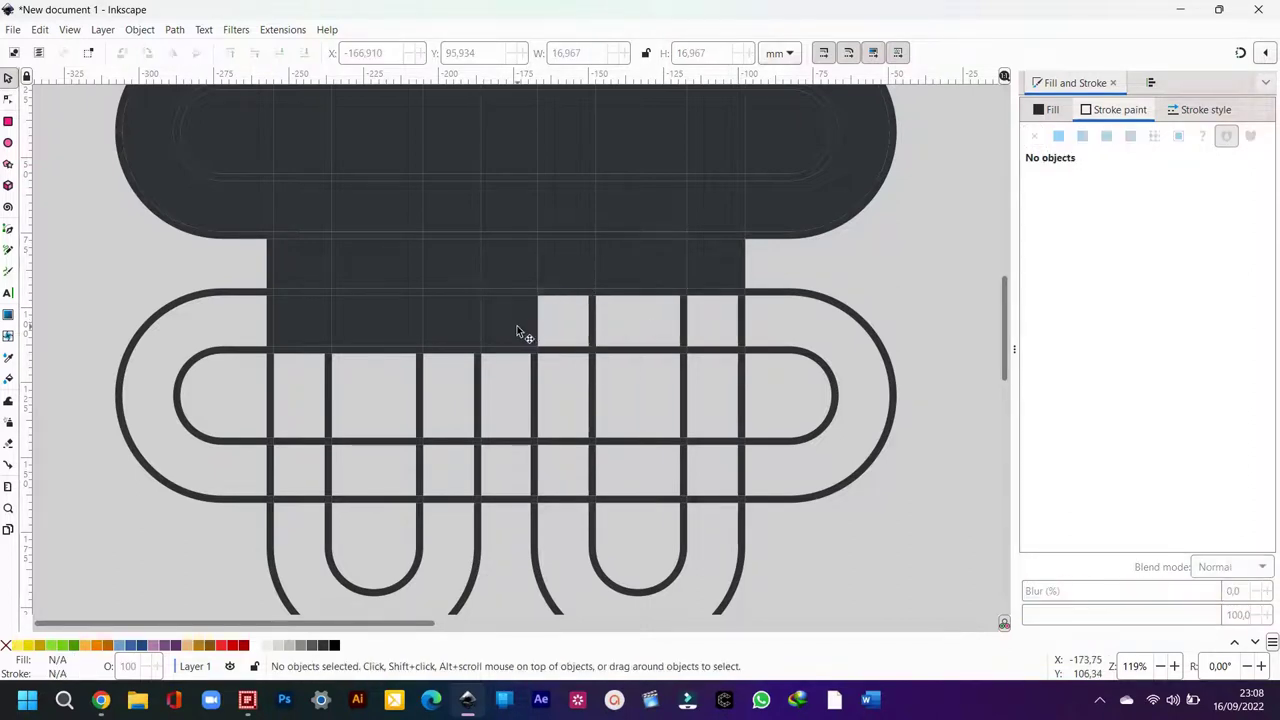
pyautogui.click(505, 326)
pyautogui.press('Delete')
pyautogui.click(450, 328)
pyautogui.press('Delete')
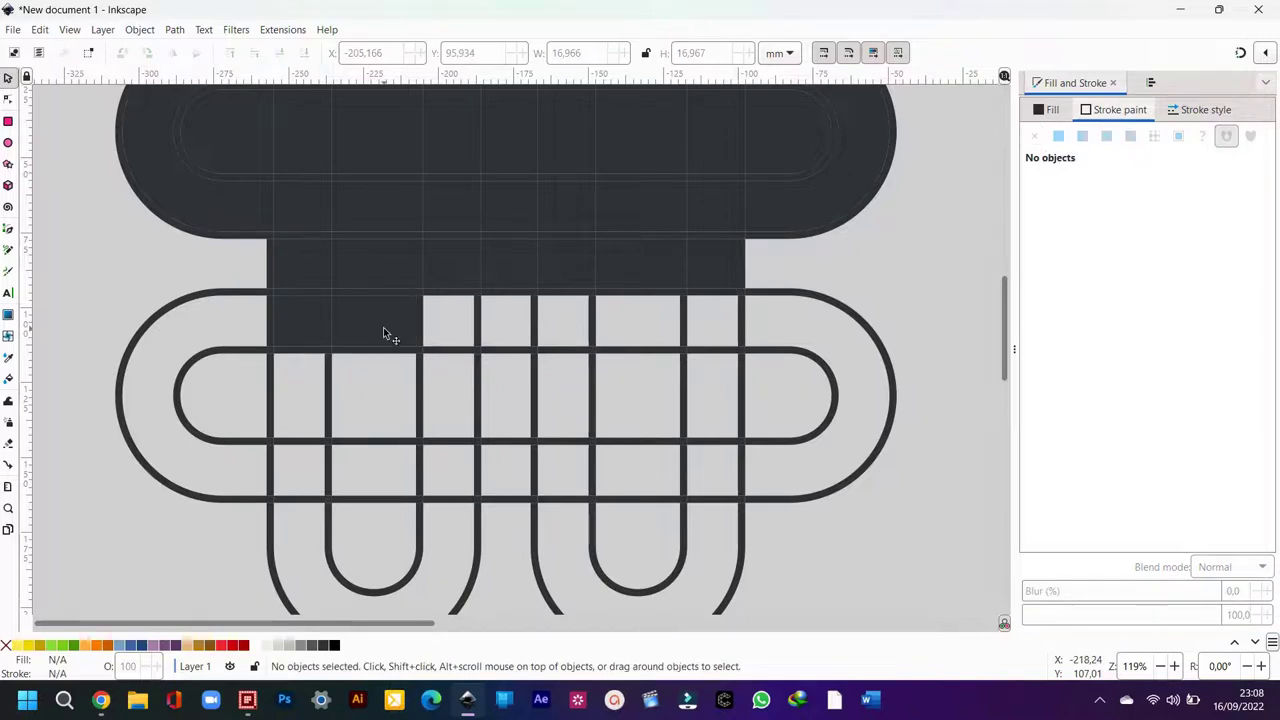
pyautogui.click(383, 330)
pyautogui.press('Delete')
pyautogui.click(311, 330)
pyautogui.press('Delete')
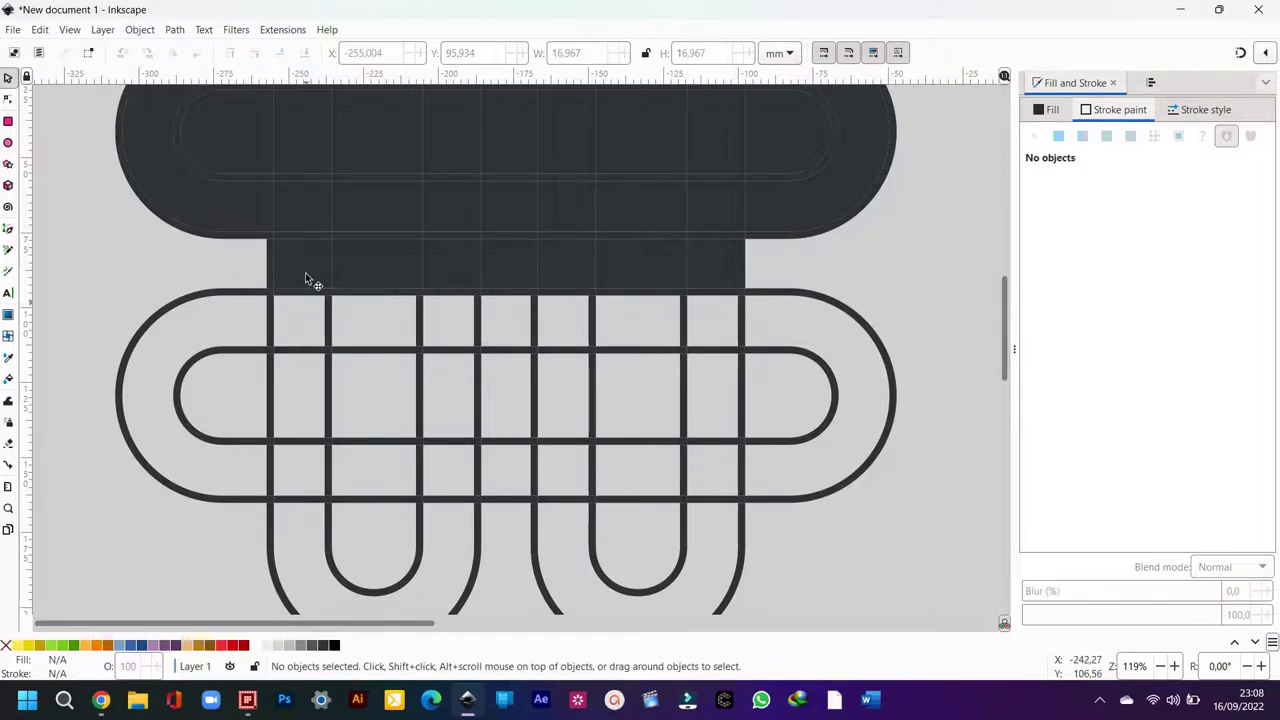
# Step: Delete the dark filled cells in the strip under the top loop
pyautogui.click(309, 266)
pyautogui.press('Delete')
pyautogui.click(364, 265)
pyautogui.press('Delete')
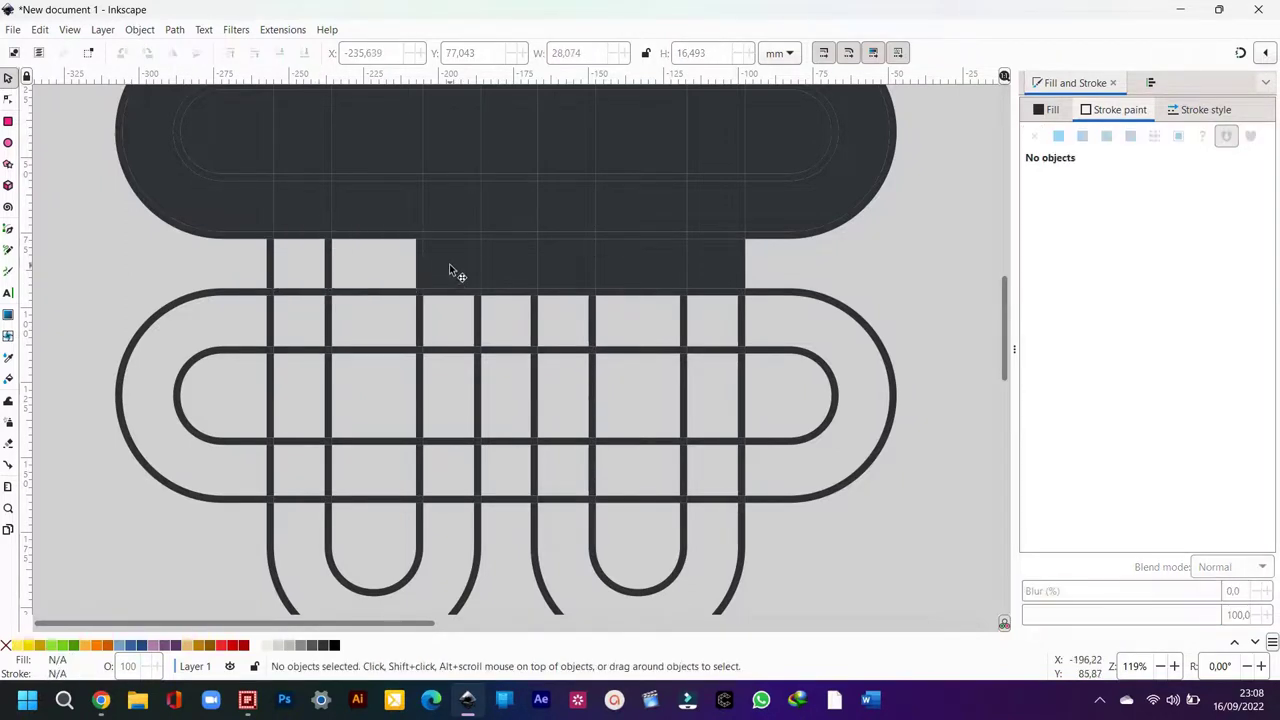
pyautogui.click(451, 264)
pyautogui.press('Delete')
pyautogui.click(514, 266)
pyautogui.press('Delete')
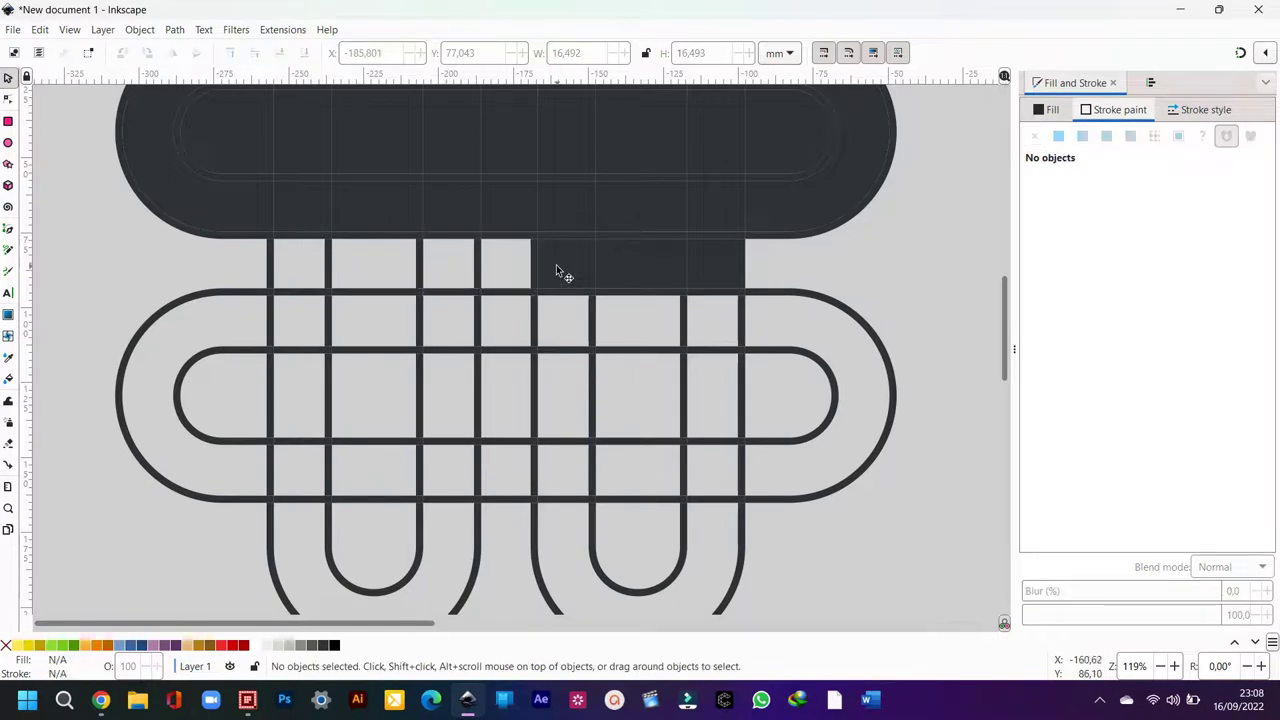
pyautogui.click(565, 268)
pyautogui.press('Delete')
pyautogui.click(660, 268)
pyautogui.press('Delete')
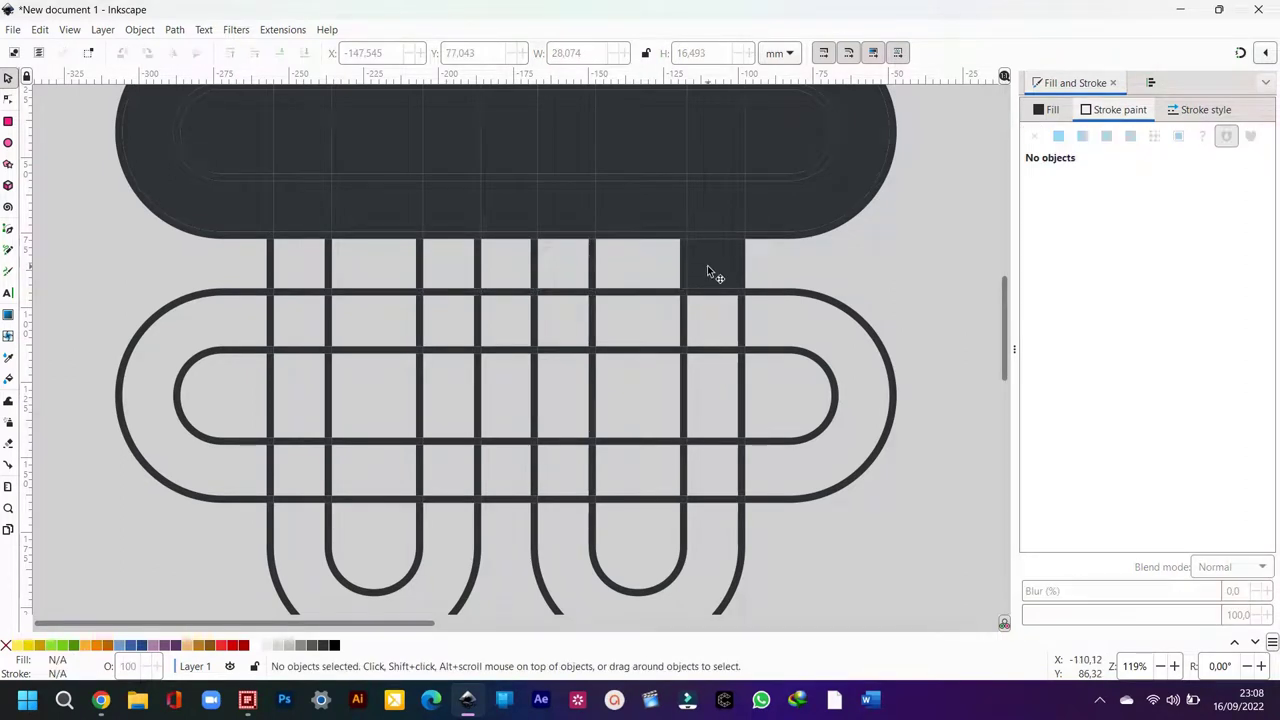
pyautogui.click(708, 265)
# Step: Delete the last strip cell and the right-hand dark cells inside the top loop
pyautogui.press('Delete')
pyautogui.scroll(3, 775, 310)
pyautogui.click(785, 250)
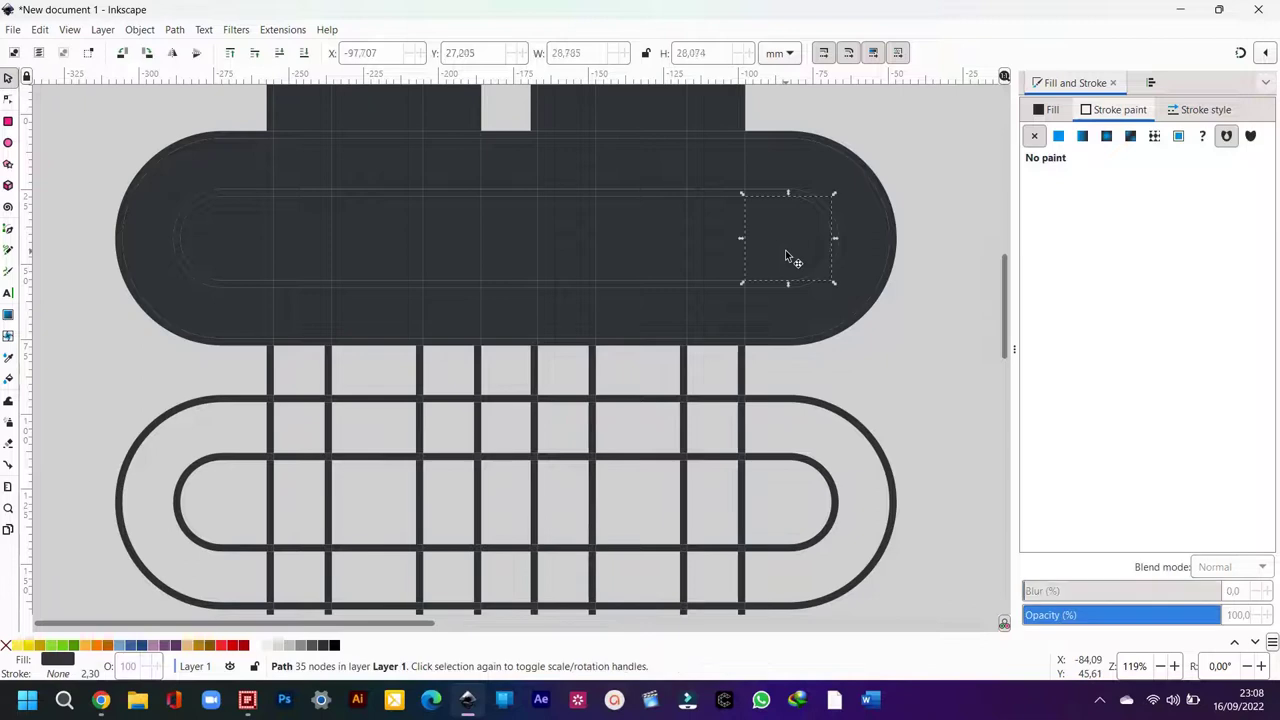
pyautogui.press('Delete')
pyautogui.click(721, 246)
pyautogui.press('Delete')
pyautogui.click(650, 245)
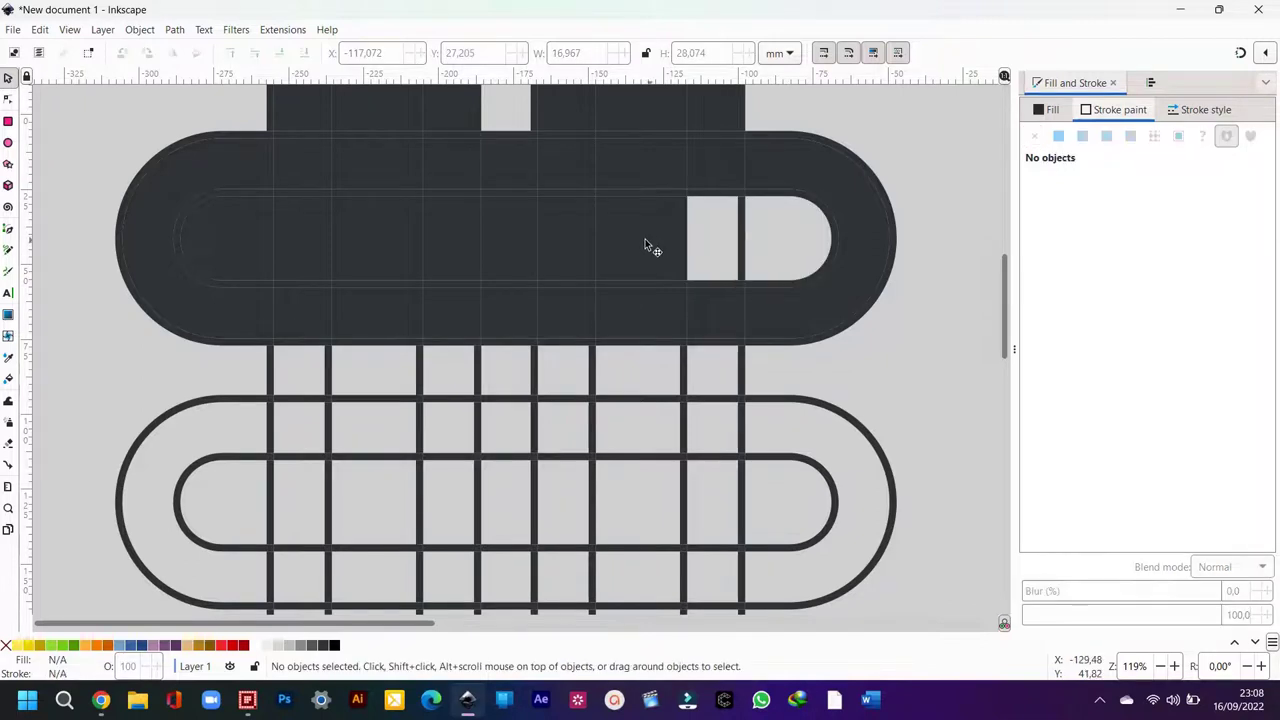
pyautogui.press('Delete')
pyautogui.click(560, 240)
pyautogui.press('Delete')
pyautogui.click(515, 244)
pyautogui.press('Delete')
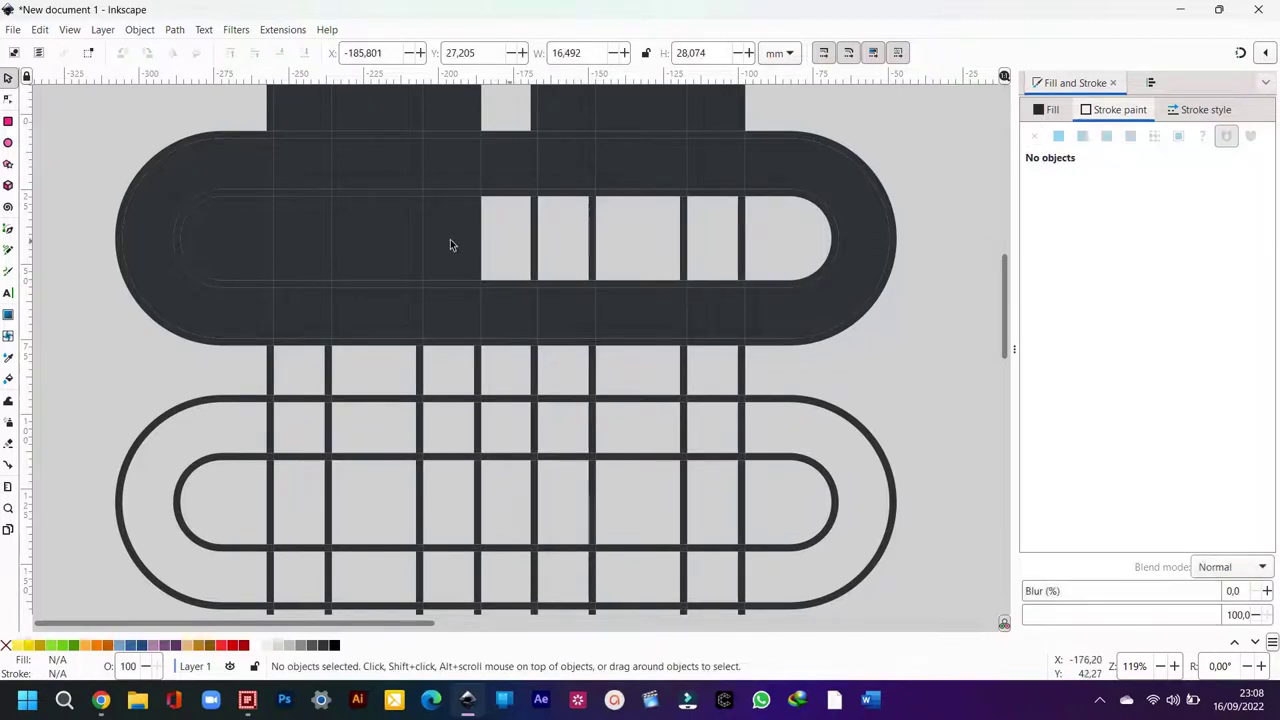
# Step: Delete the remaining top-loop cells and the loop's dark rounded left end
pyautogui.click(448, 238)
pyautogui.press('Delete')
pyautogui.click(390, 245)
pyautogui.press('Delete')
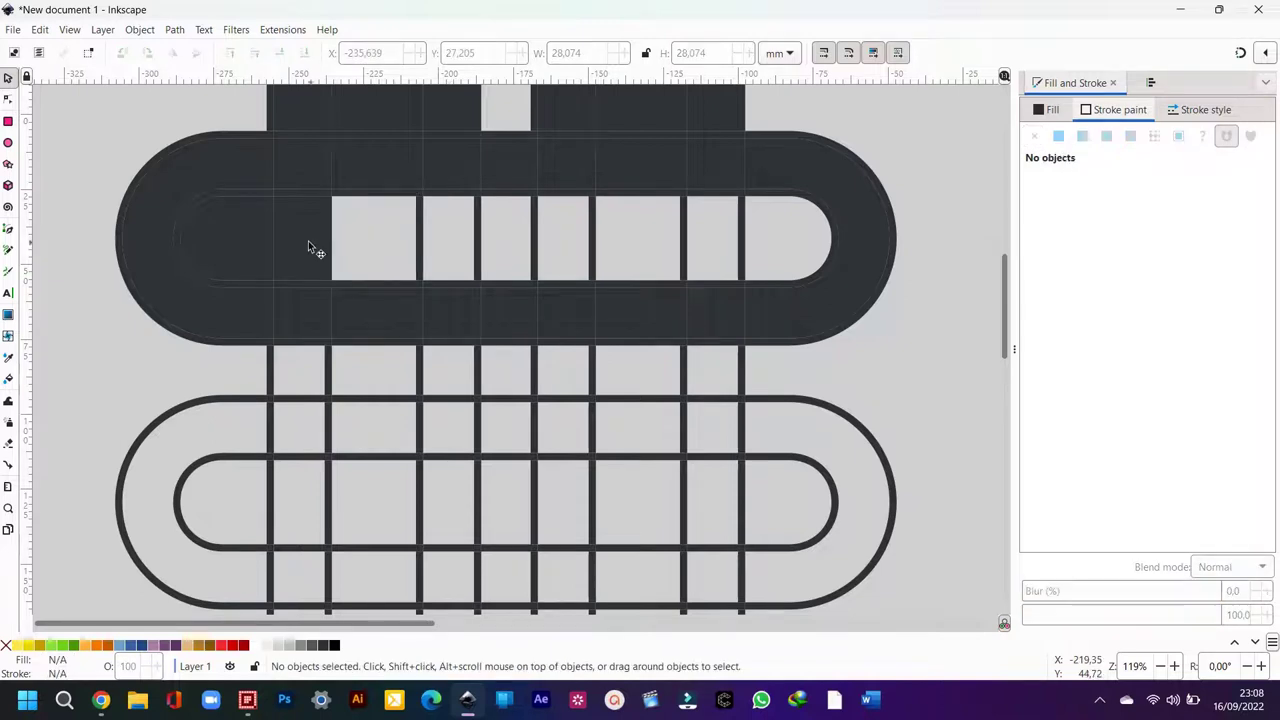
pyautogui.click(298, 248)
pyautogui.press('Delete')
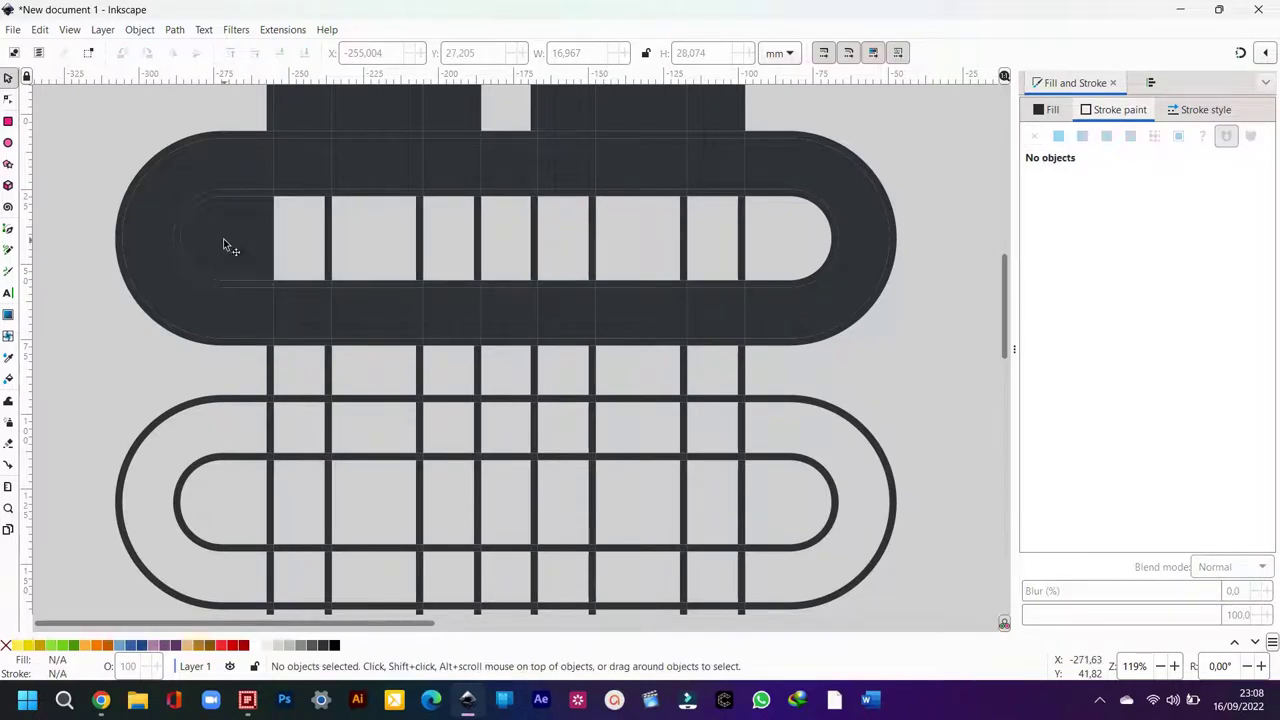
pyautogui.click(210, 237)
pyautogui.press('Delete')
pyautogui.click(164, 219)
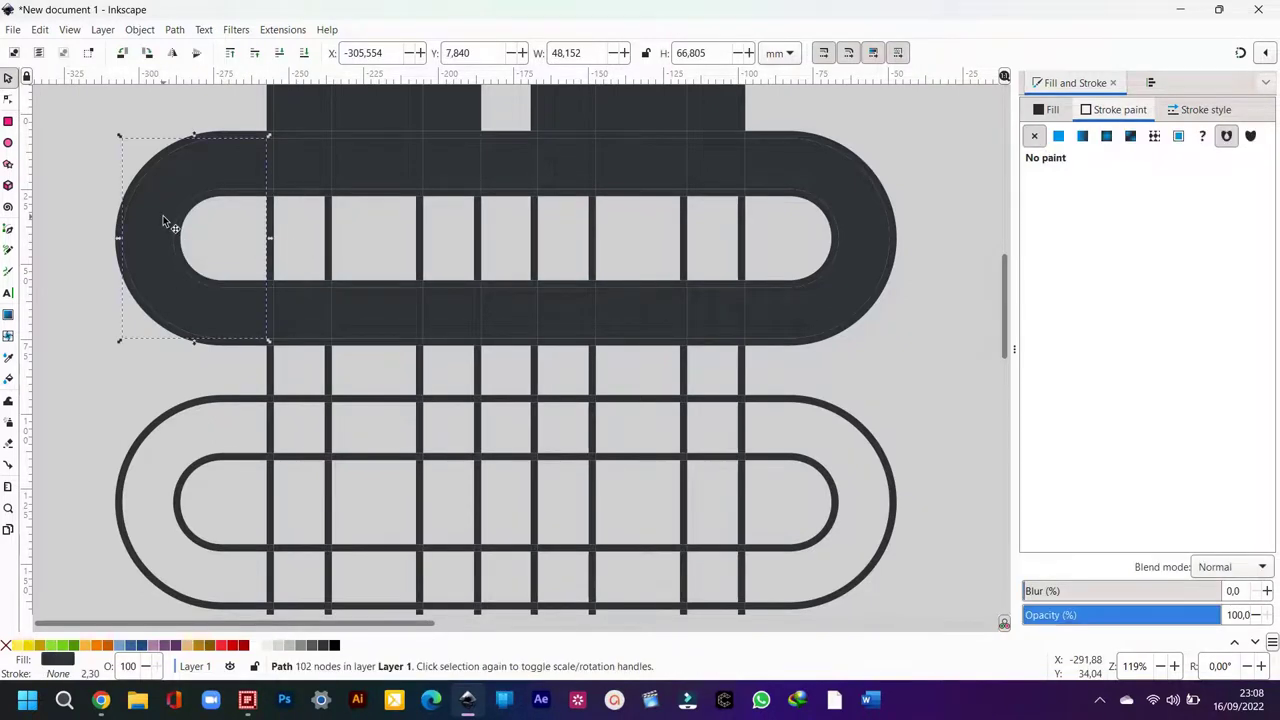
pyautogui.press('Delete')
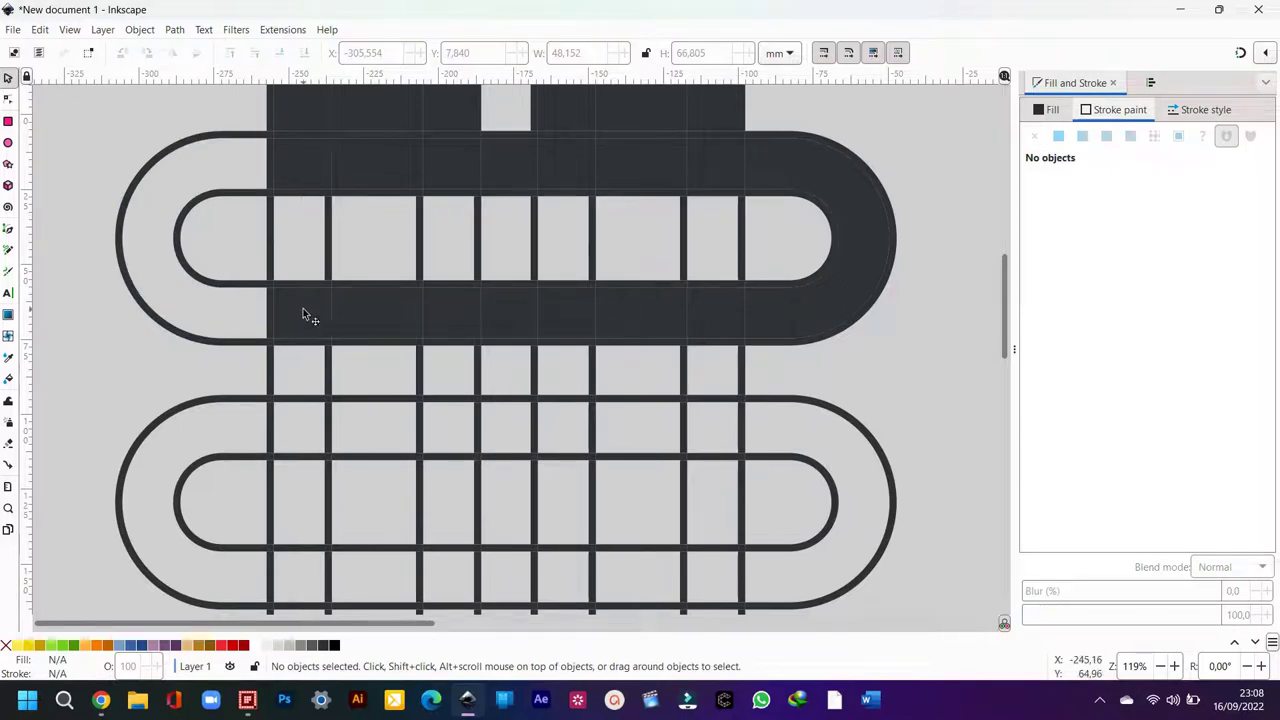
# Step: Delete the dark cells of the lower band and its rounded right end
pyautogui.click(303, 308)
pyautogui.press('Delete')
pyautogui.click(368, 313)
pyautogui.press('Delete')
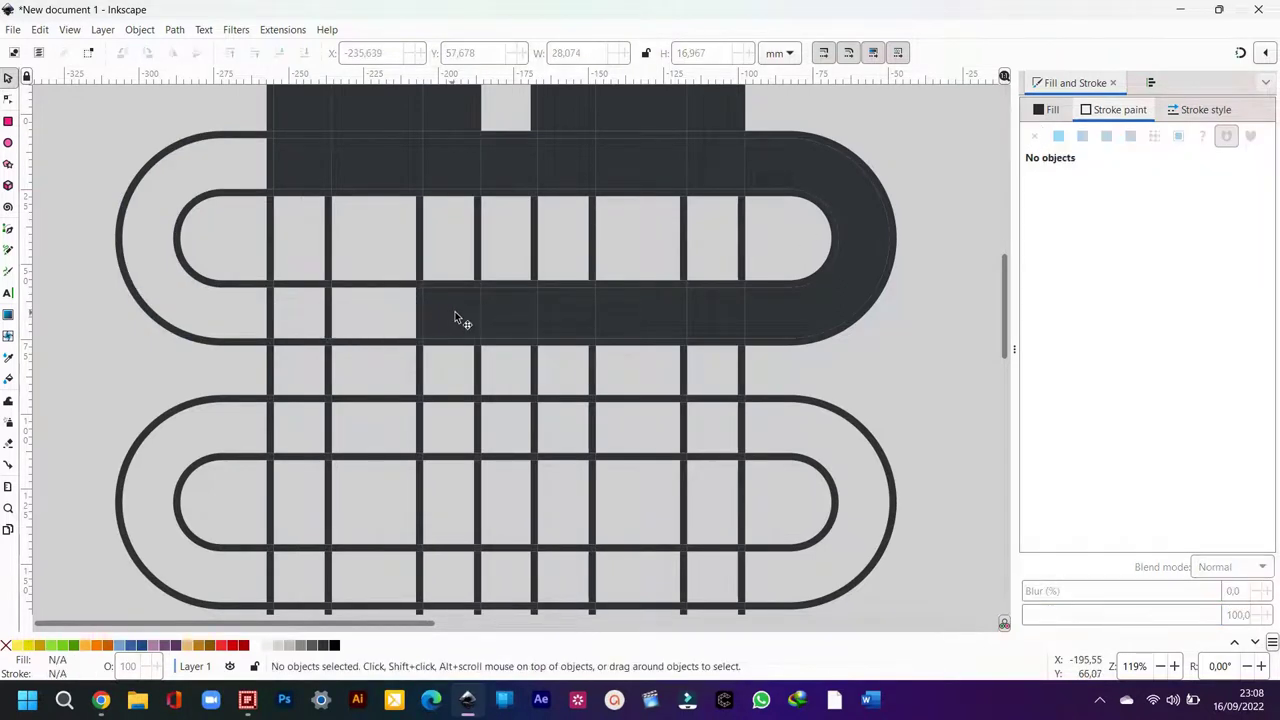
pyautogui.click(455, 318)
pyautogui.press('Delete')
pyautogui.click(502, 312)
pyautogui.press('Delete')
pyautogui.click(564, 314)
pyautogui.press('Delete')
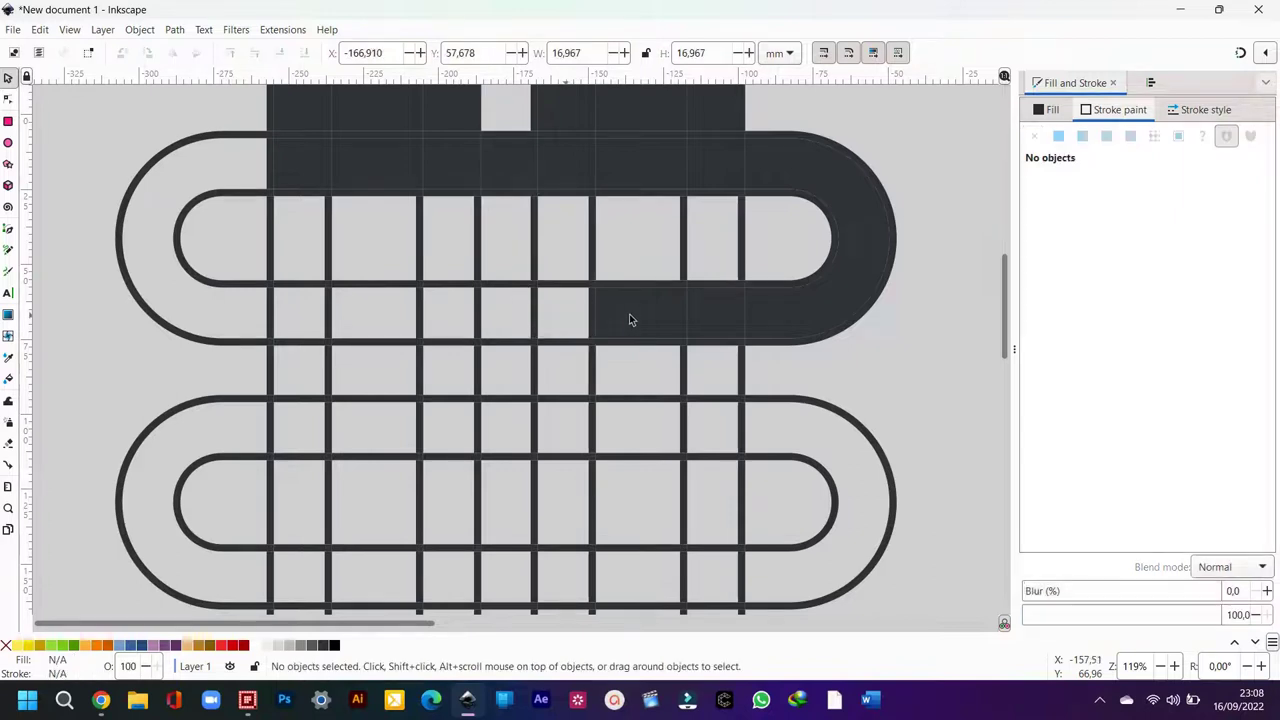
pyautogui.click(678, 322)
pyautogui.press('Delete')
pyautogui.press('Delete')
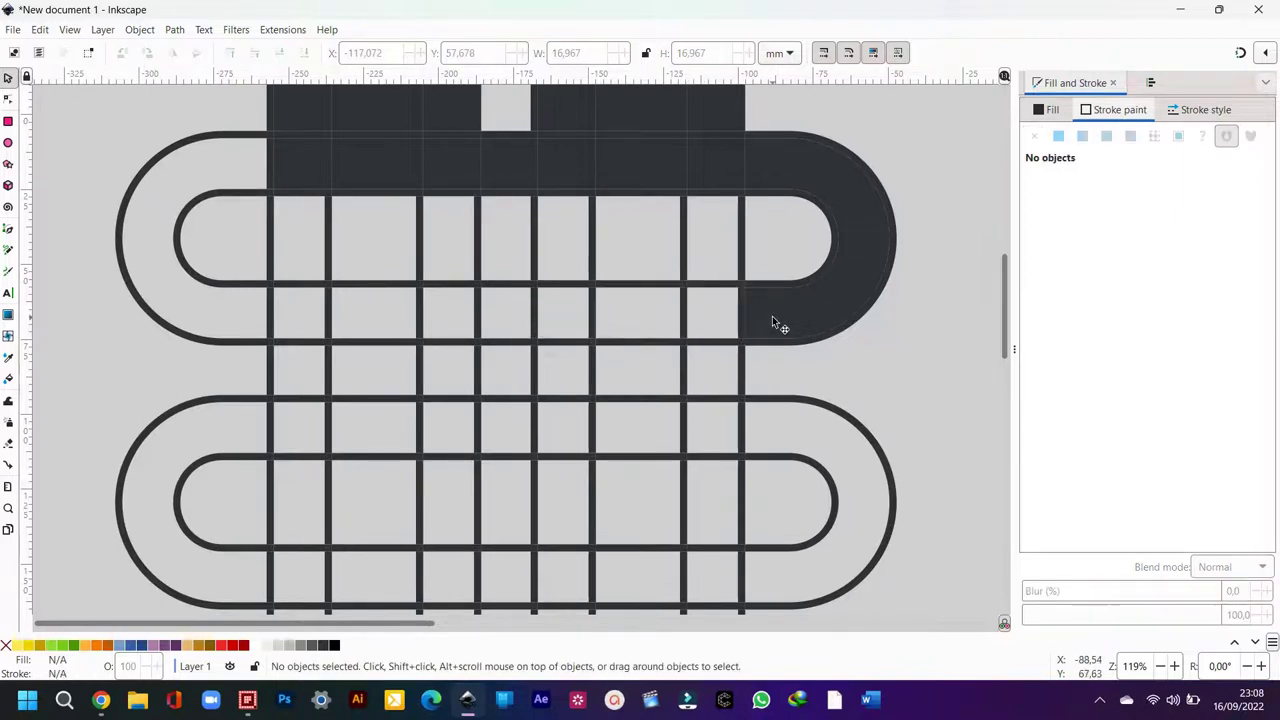
pyautogui.click(772, 320)
pyautogui.press('Delete')
# Step: Delete the inner arches and the dark left and right humps
pyautogui.scroll(4, 725, 304)
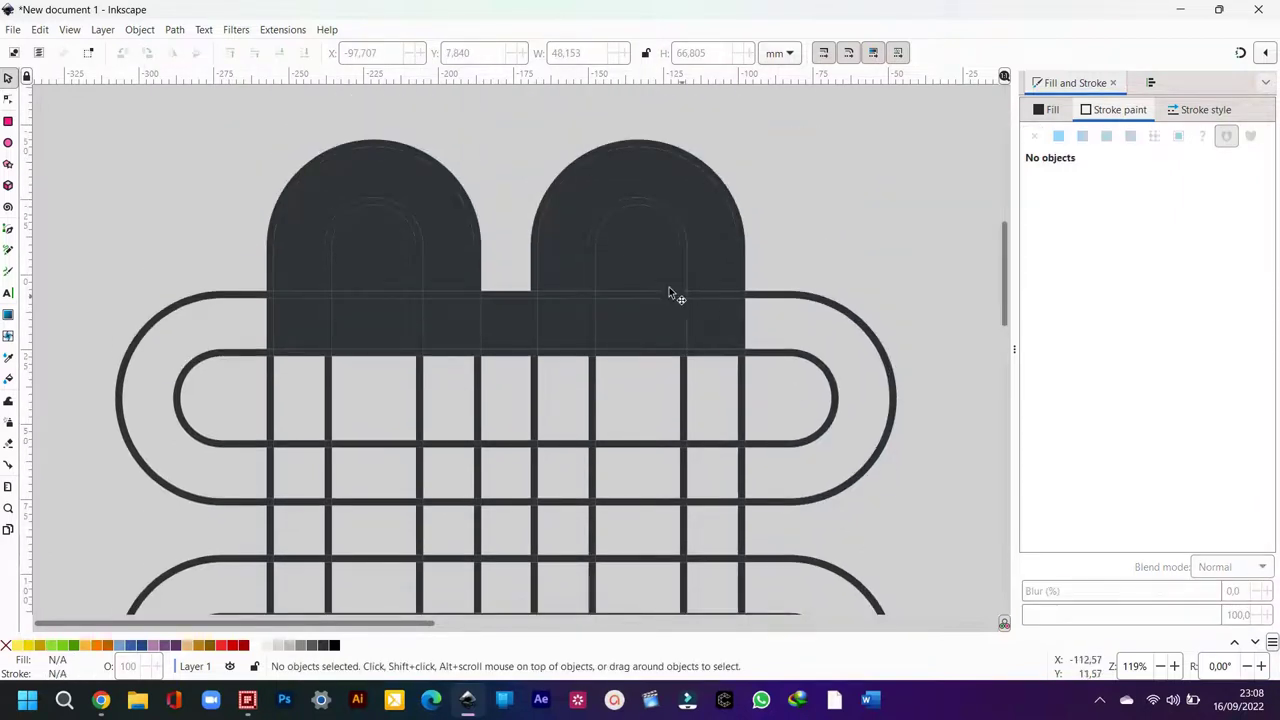
pyautogui.click(626, 243)
pyautogui.press('Delete')
pyautogui.click(395, 212)
pyautogui.press('Delete')
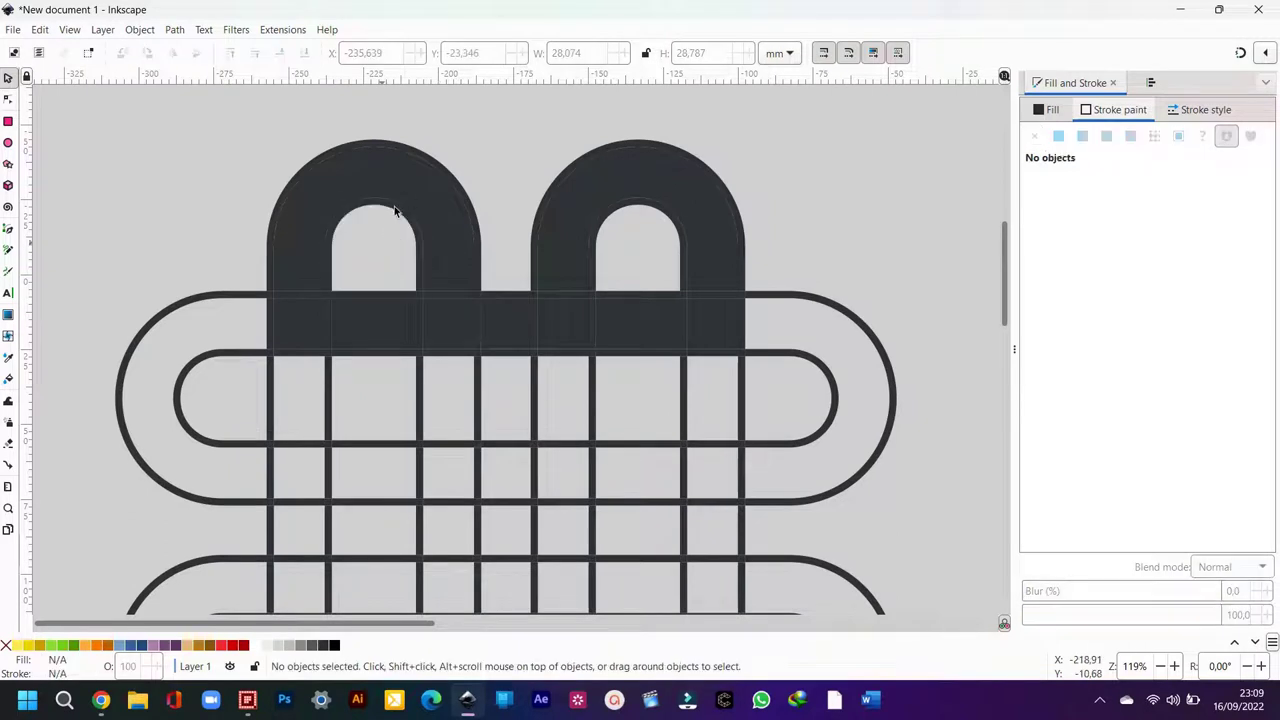
pyautogui.click(401, 195)
pyautogui.press('Delete')
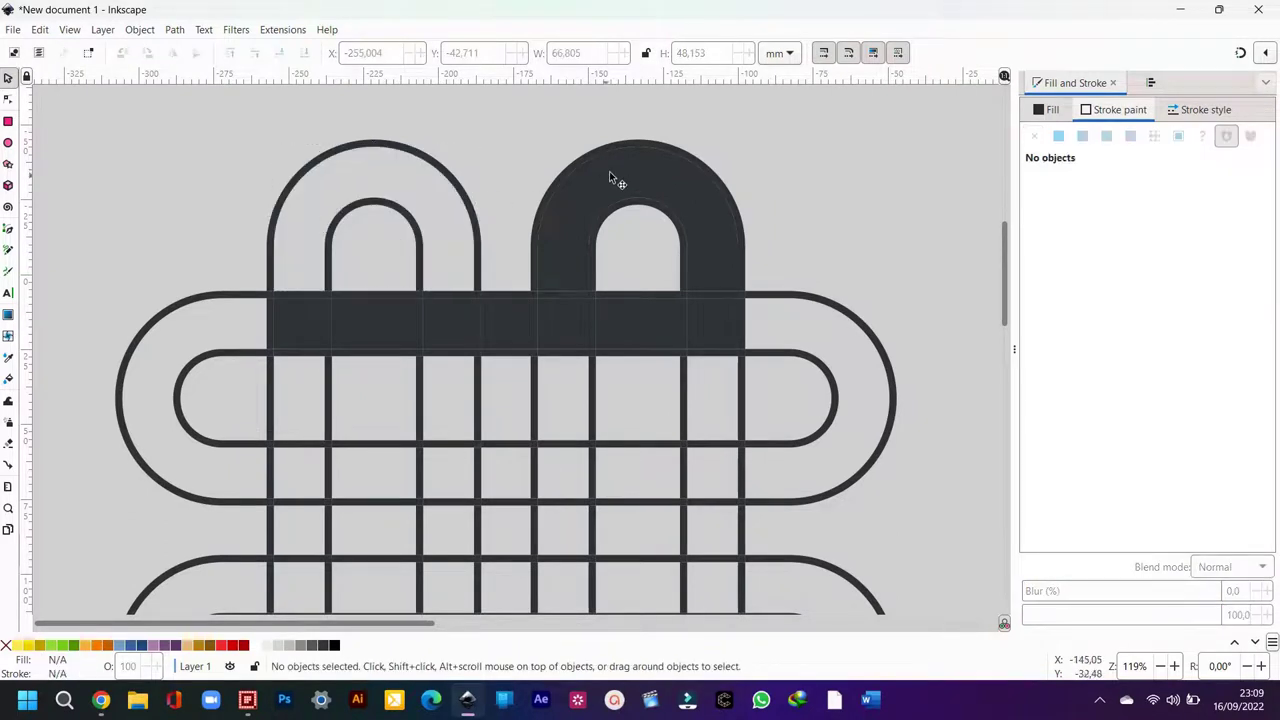
pyautogui.click(615, 170)
pyautogui.press('Delete')
# Step: Delete the seven remaining dark band segments from right to left
pyautogui.click(724, 320)
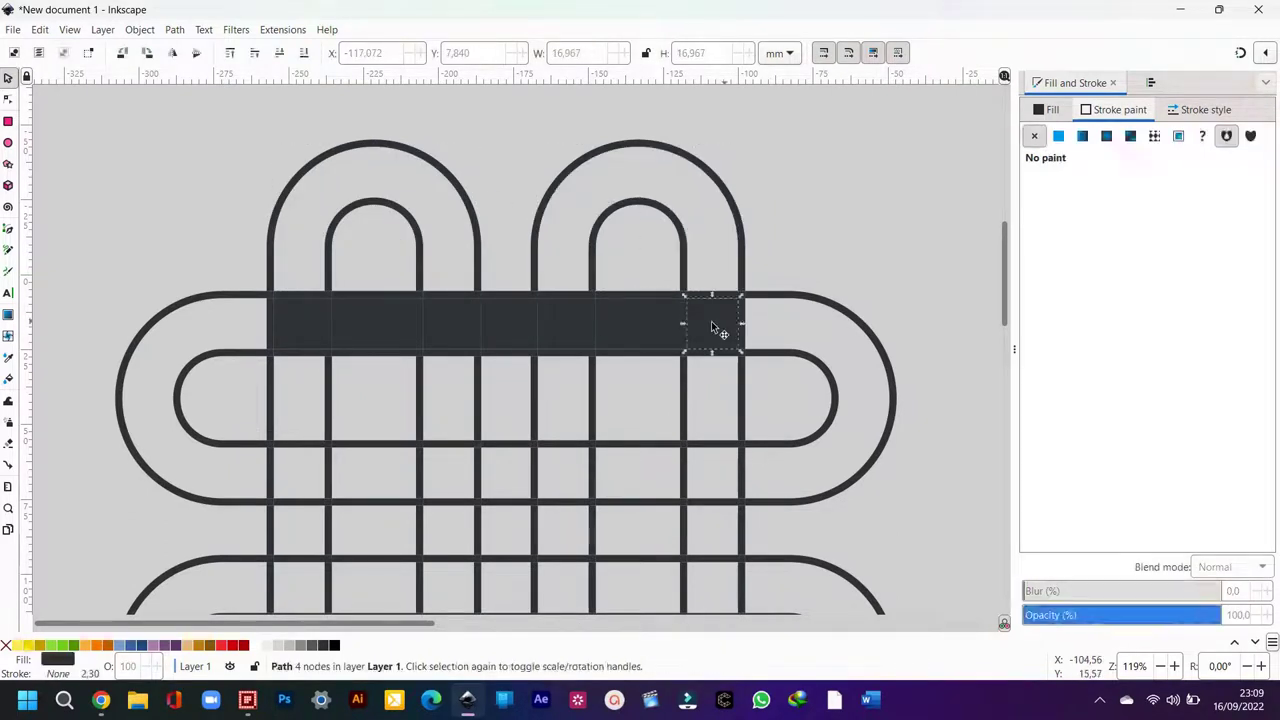
pyautogui.press('Delete')
pyautogui.click(630, 324)
pyautogui.press('Delete')
pyautogui.click(572, 332)
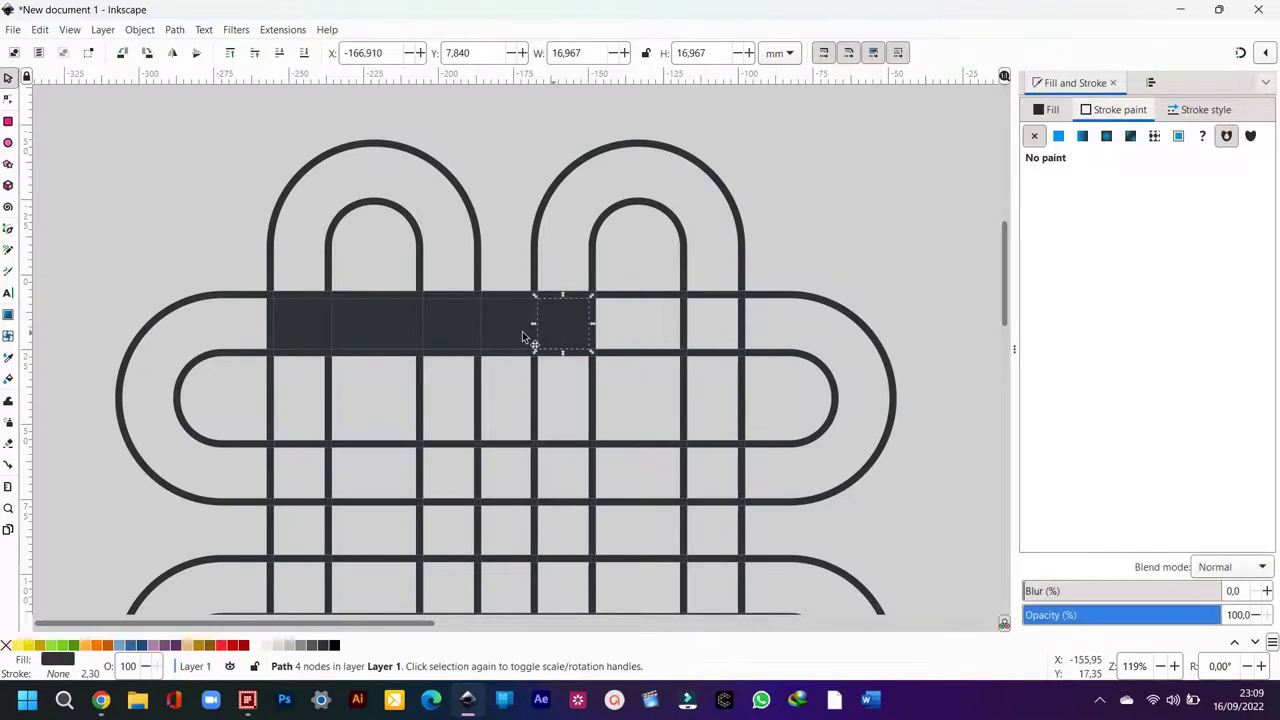
pyautogui.press('Delete')
pyautogui.click(512, 330)
pyautogui.press('Delete')
pyautogui.click(462, 335)
pyautogui.press('Delete')
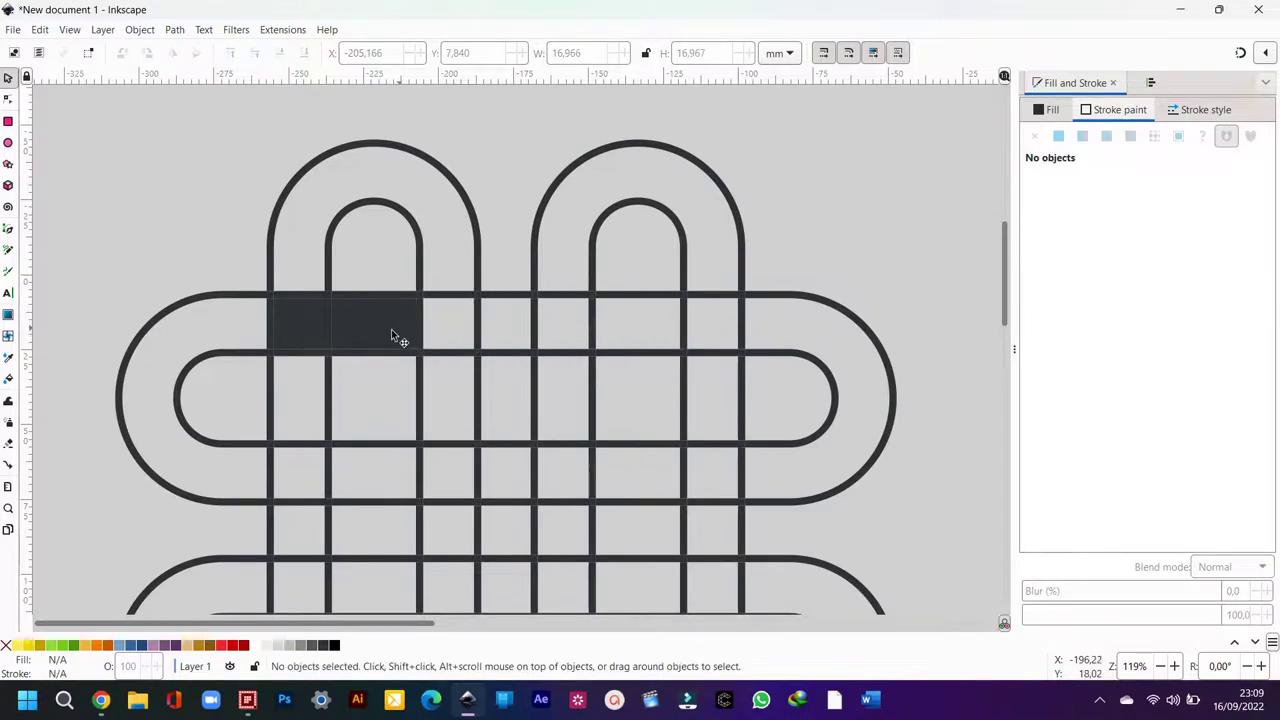
pyautogui.click(391, 330)
pyautogui.press('Delete')
pyautogui.click(310, 333)
pyautogui.press('Delete')
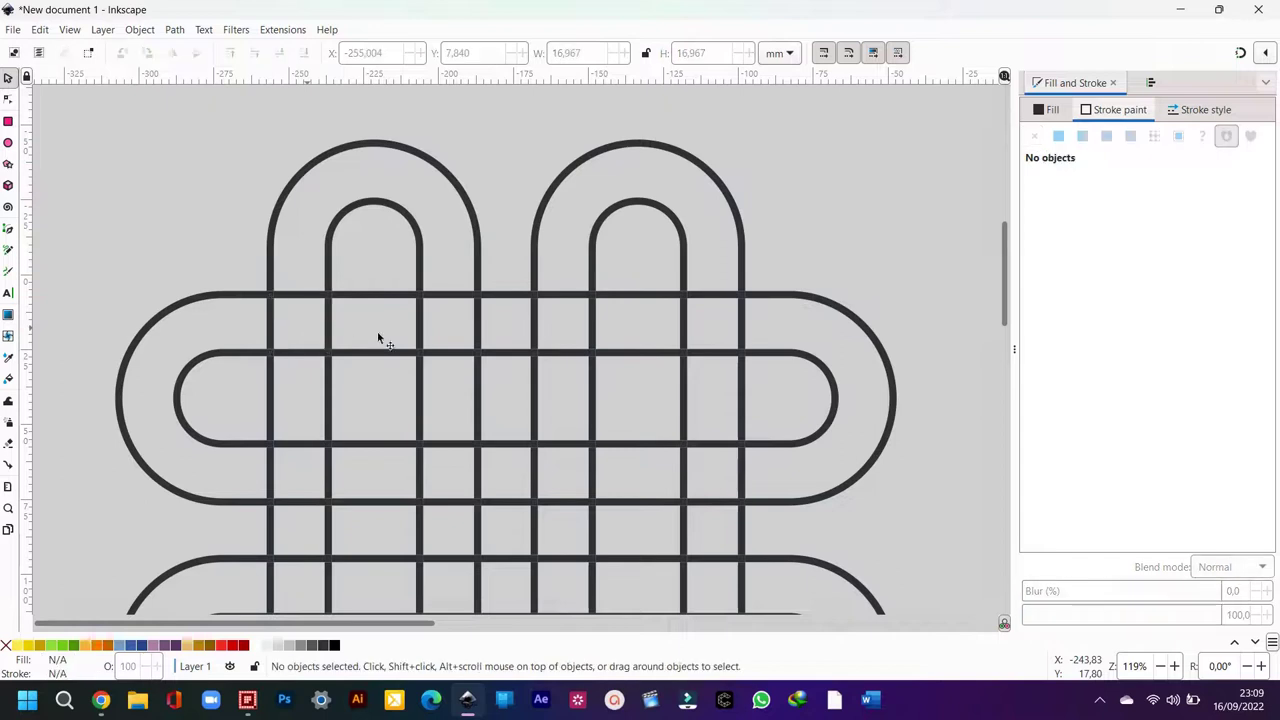
# Step: Remove the short line pieces at the upper knot crossings to open over-under gaps
pyautogui.keyDown('ctrl'); pyautogui.scroll(-2, 661, 318); pyautogui.keyUp('ctrl')
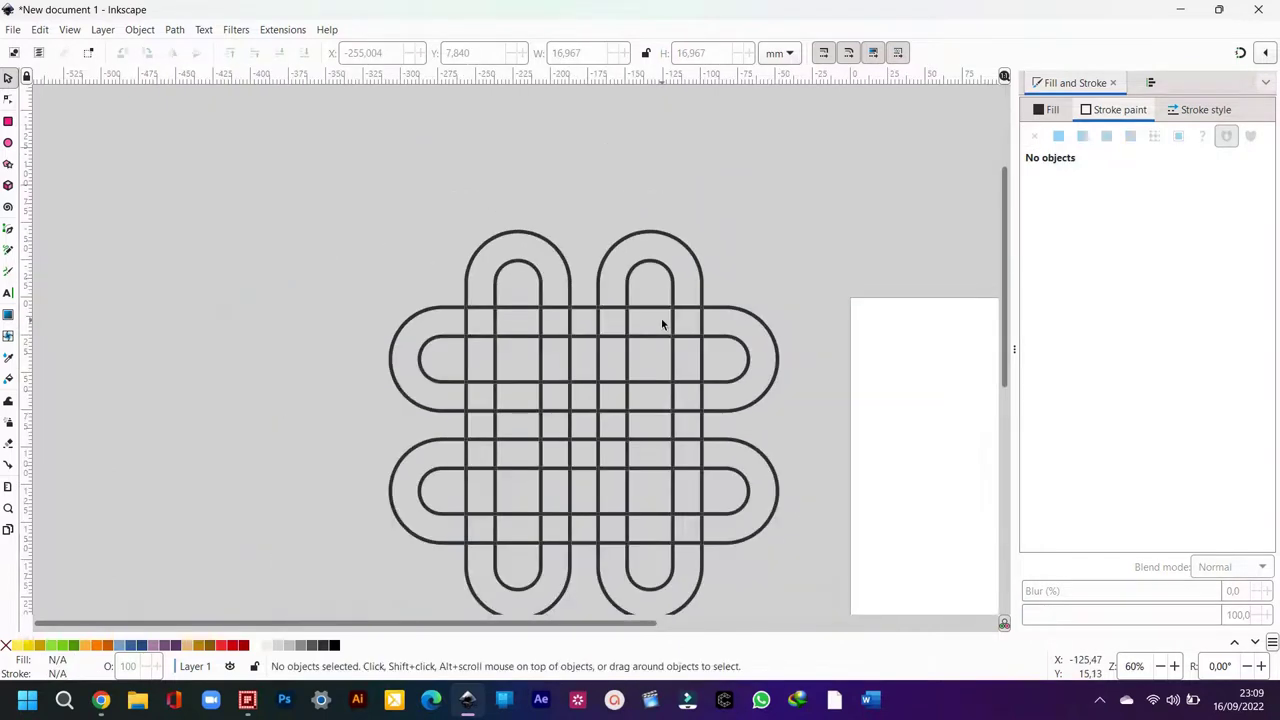
pyautogui.scroll(-3, 661, 320)
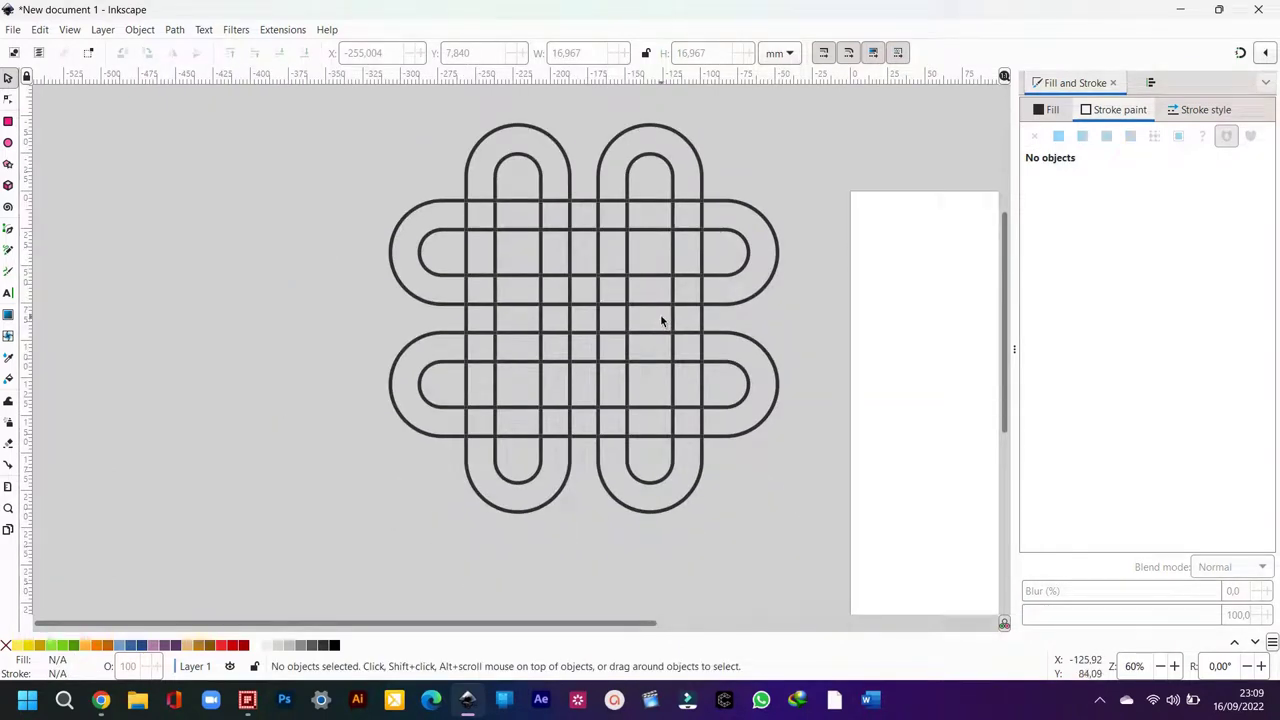
pyautogui.click(495, 216)
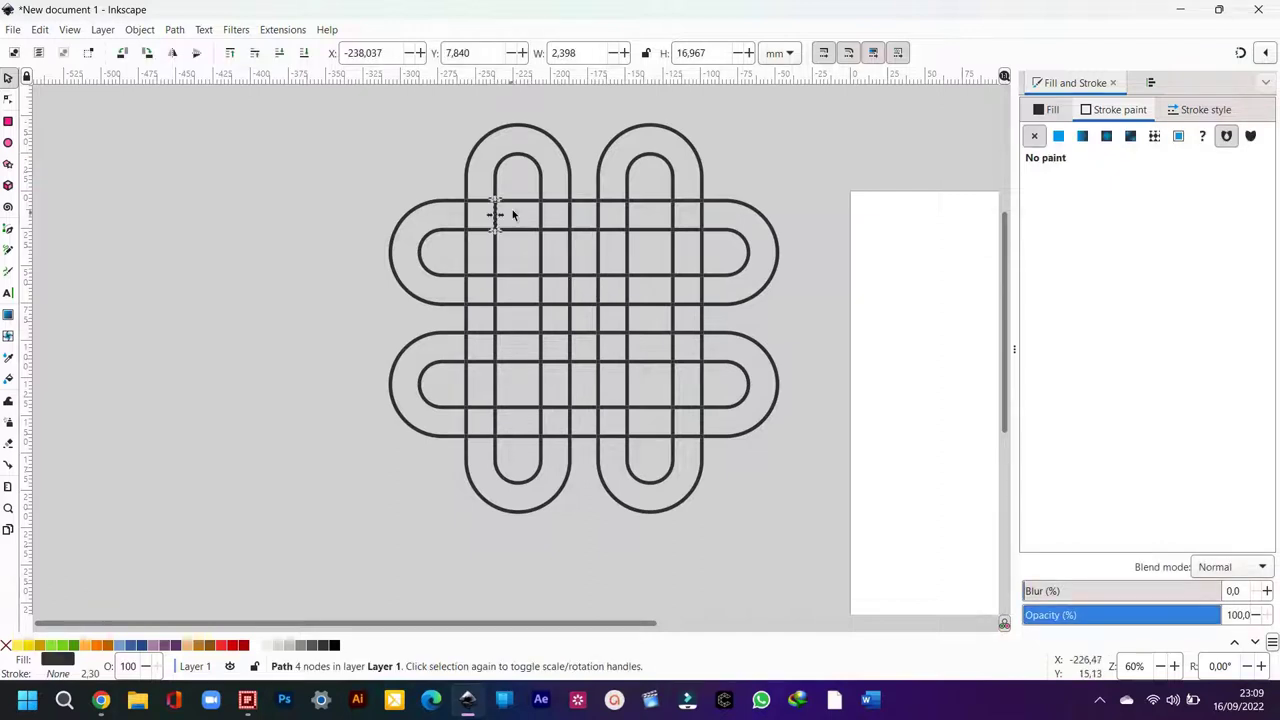
pyautogui.click(529, 219)
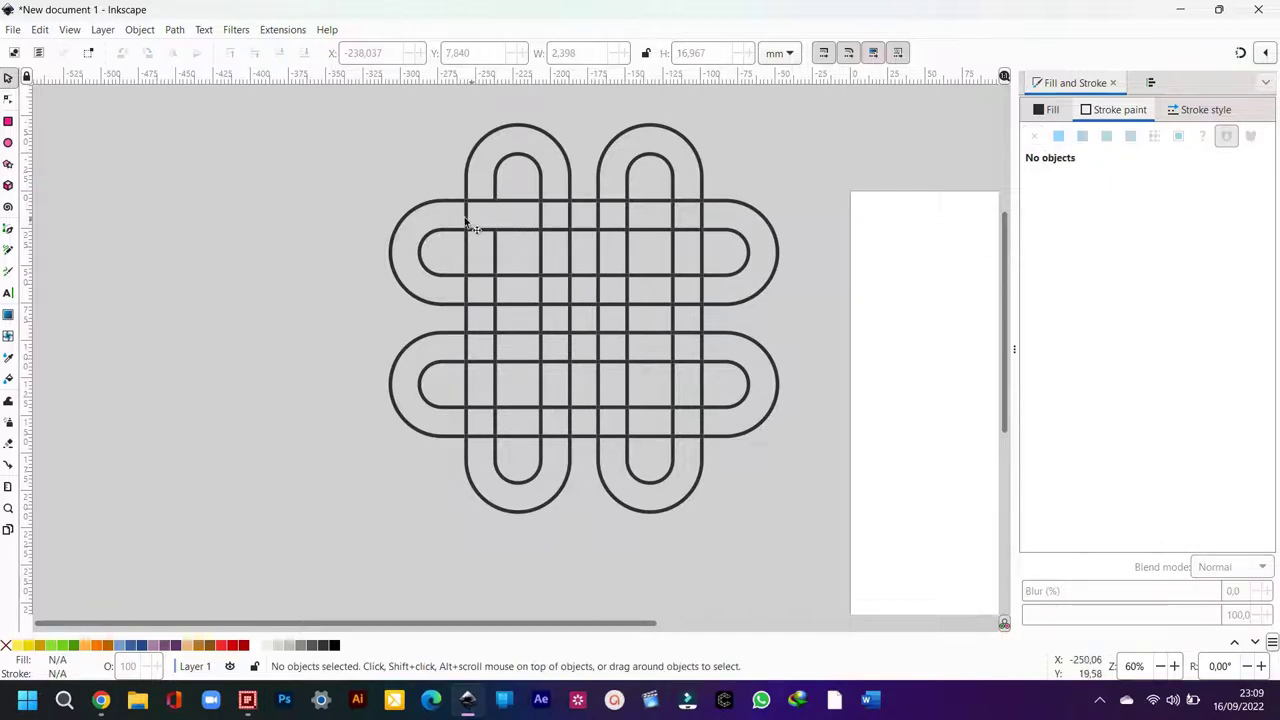
pyautogui.click(466, 218)
pyautogui.press('Escape')
pyautogui.click(557, 233)
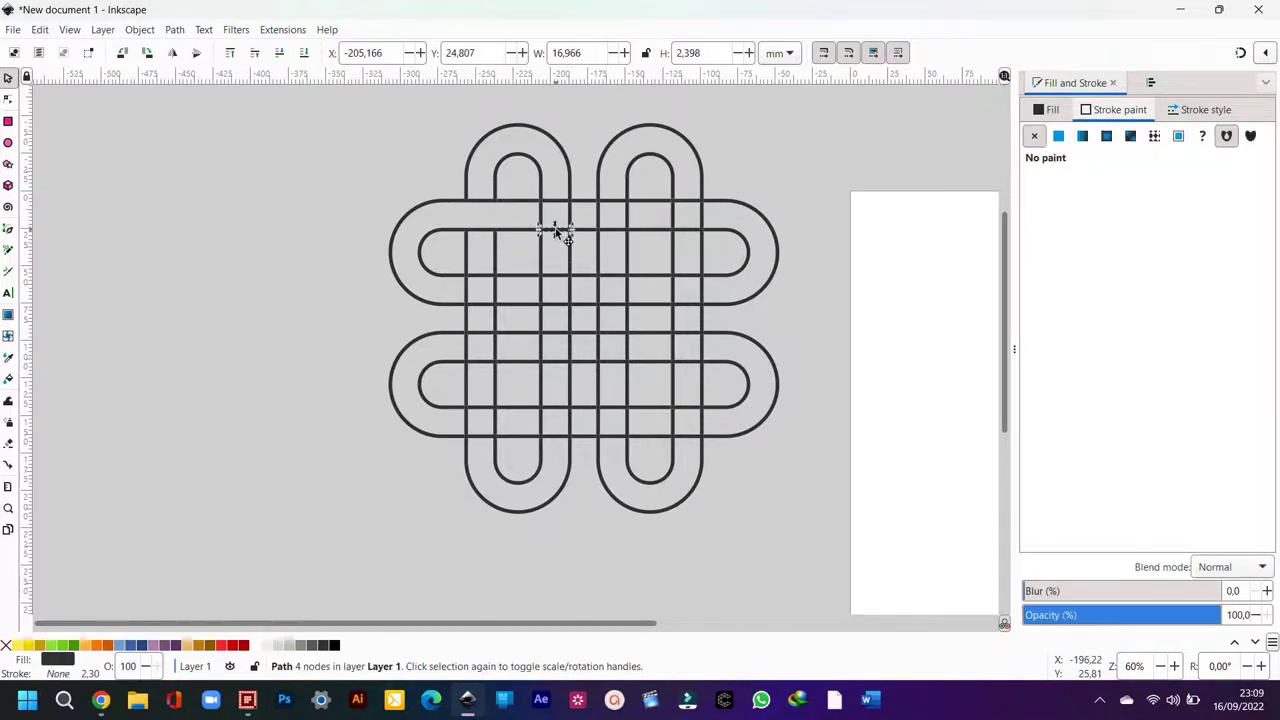
pyautogui.press('Escape')
pyautogui.click(563, 211)
pyautogui.press('Escape')
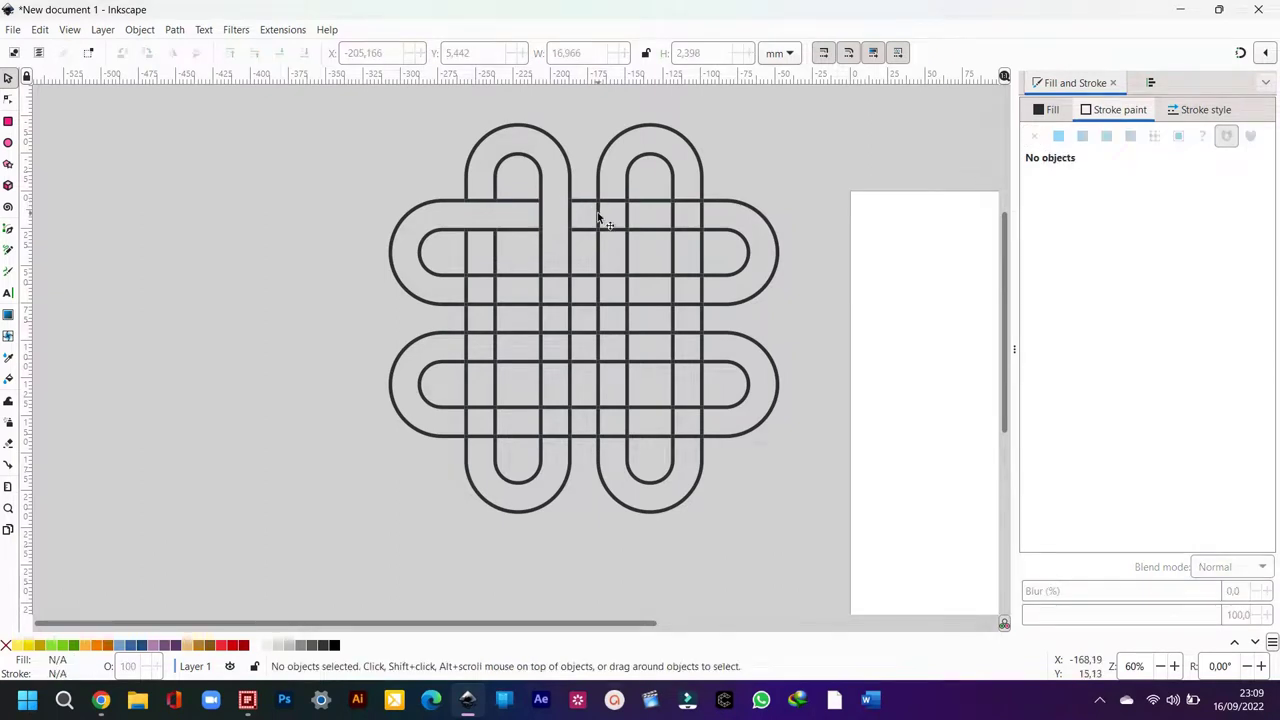
pyautogui.click(598, 216)
pyautogui.press('Escape')
pyautogui.click(624, 215)
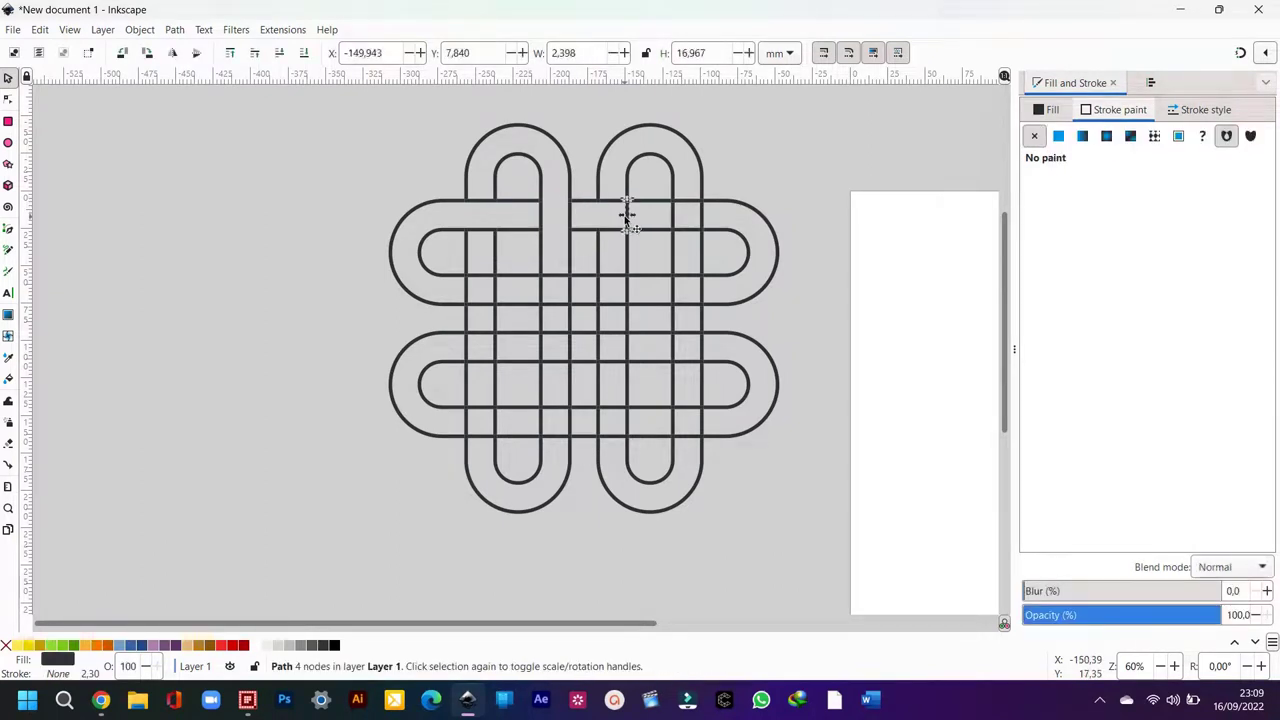
pyautogui.press('Escape')
pyautogui.click(692, 200)
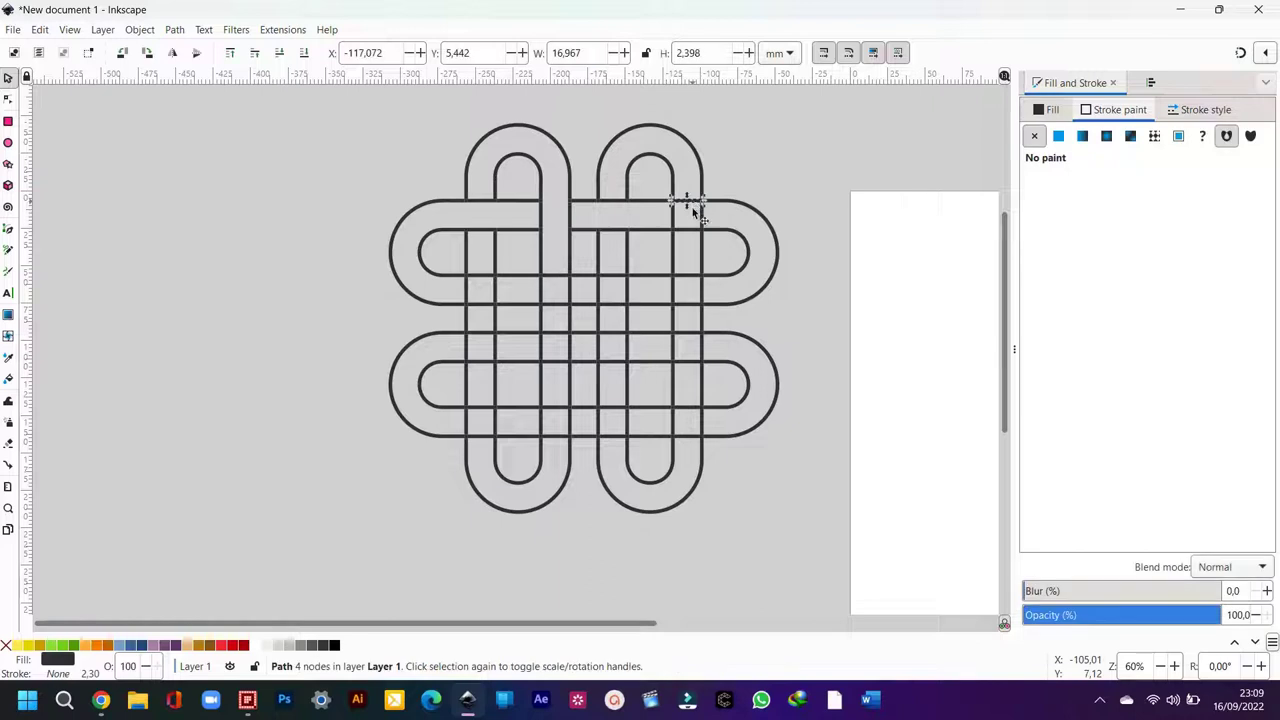
pyautogui.press('Escape')
pyautogui.click(693, 228)
pyautogui.press('Escape')
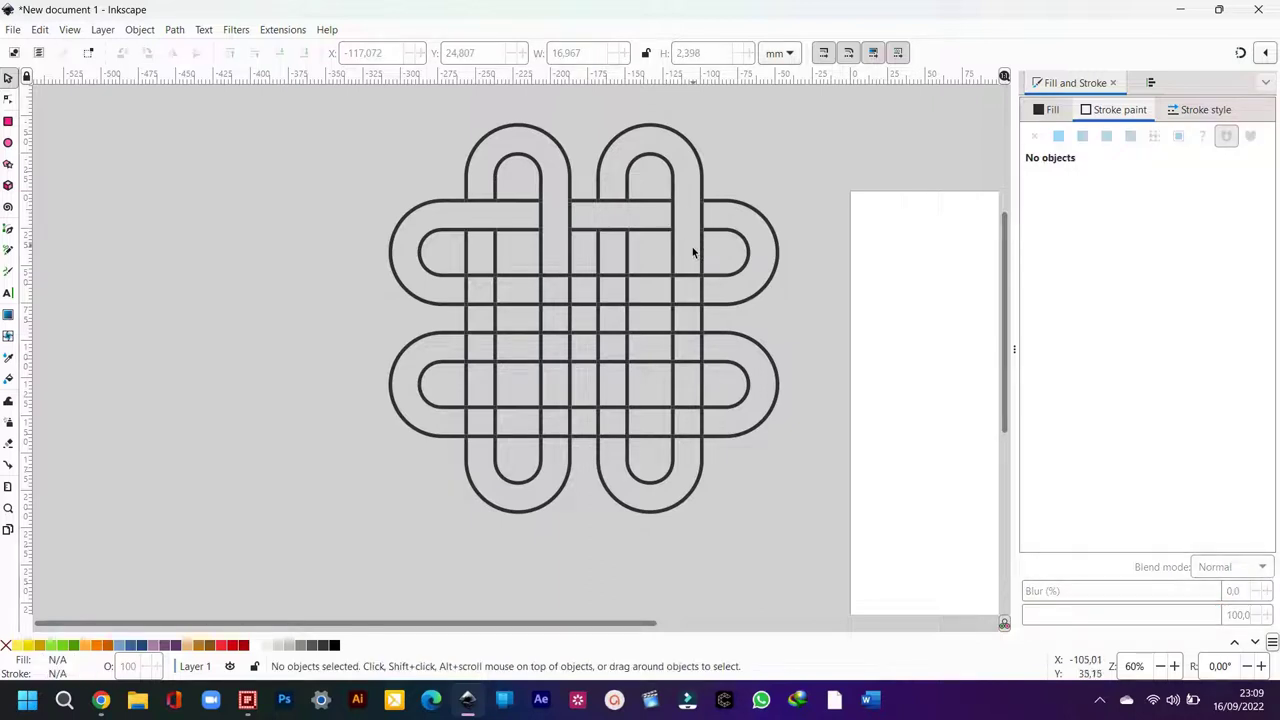
pyautogui.click(670, 293)
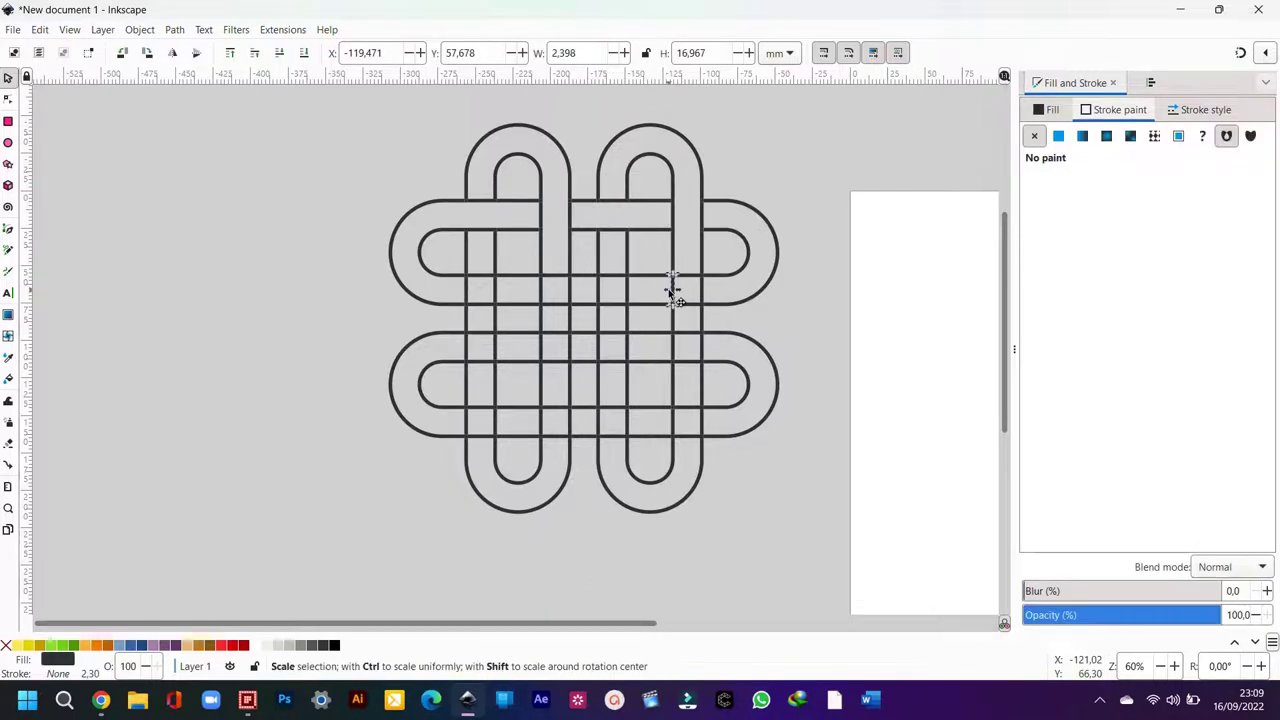
pyautogui.press('Escape')
pyautogui.click(704, 293)
pyautogui.press('Escape')
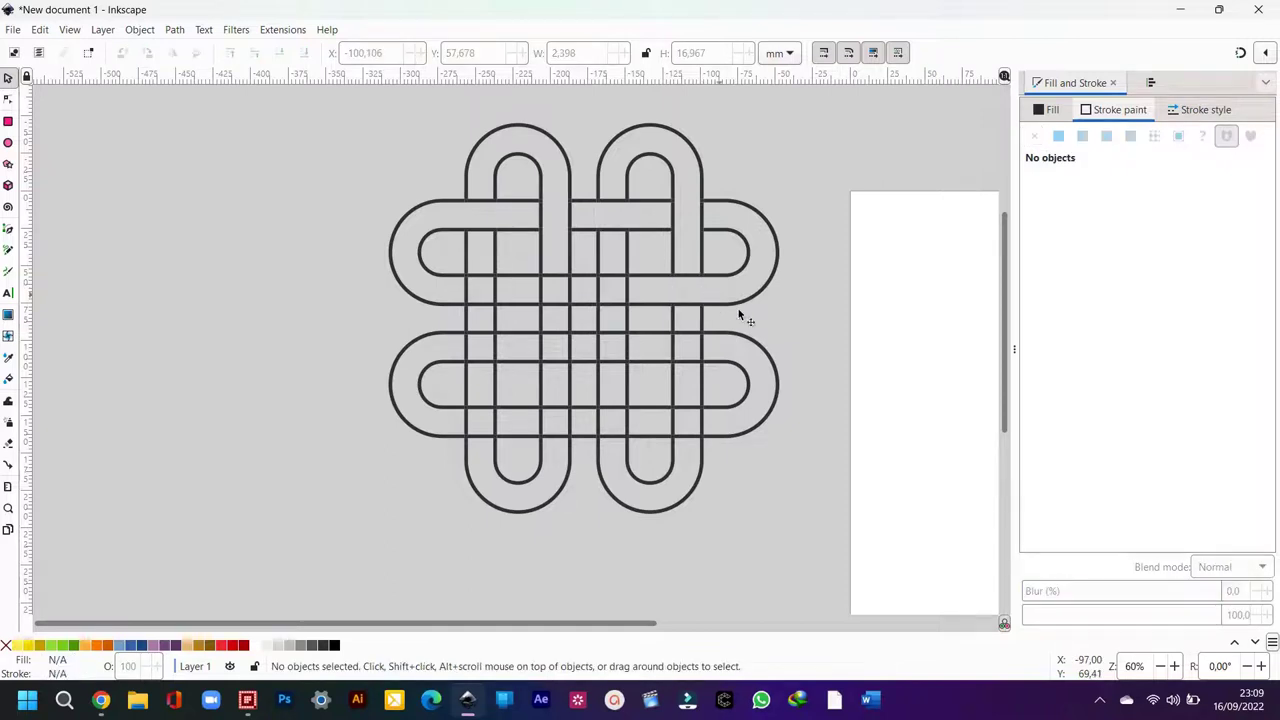
pyautogui.click(611, 276)
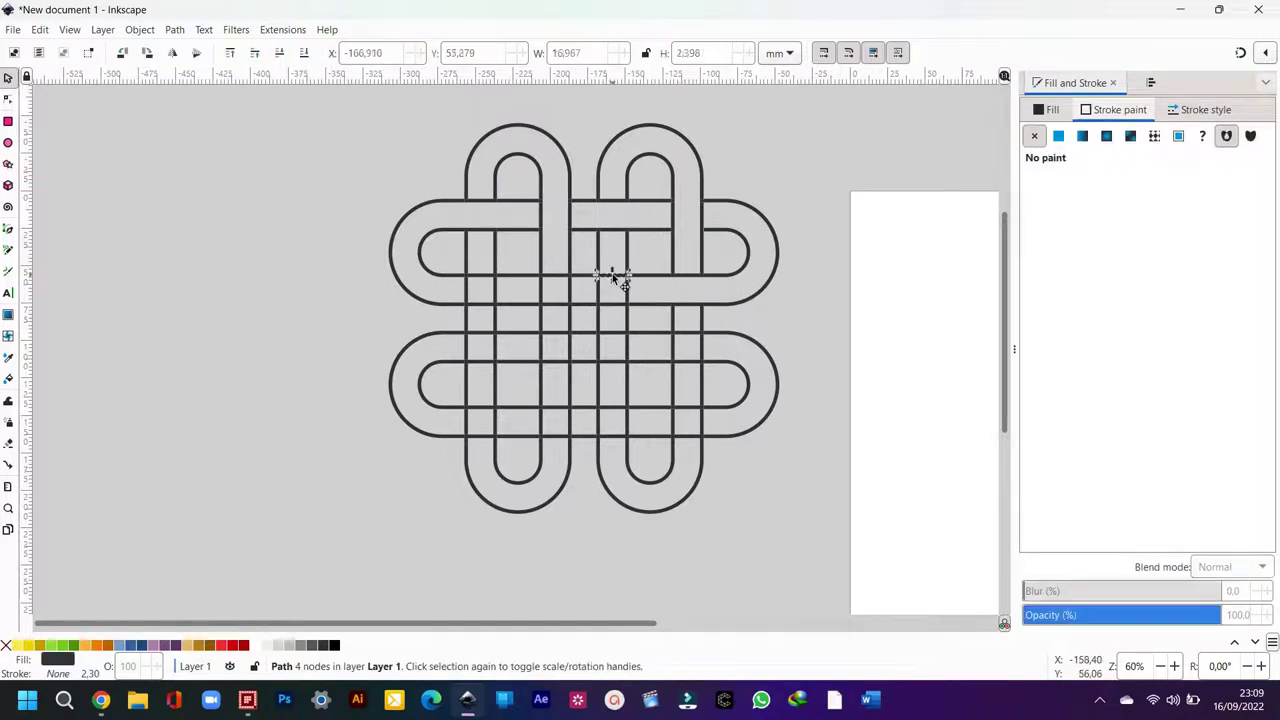
pyautogui.press('Escape')
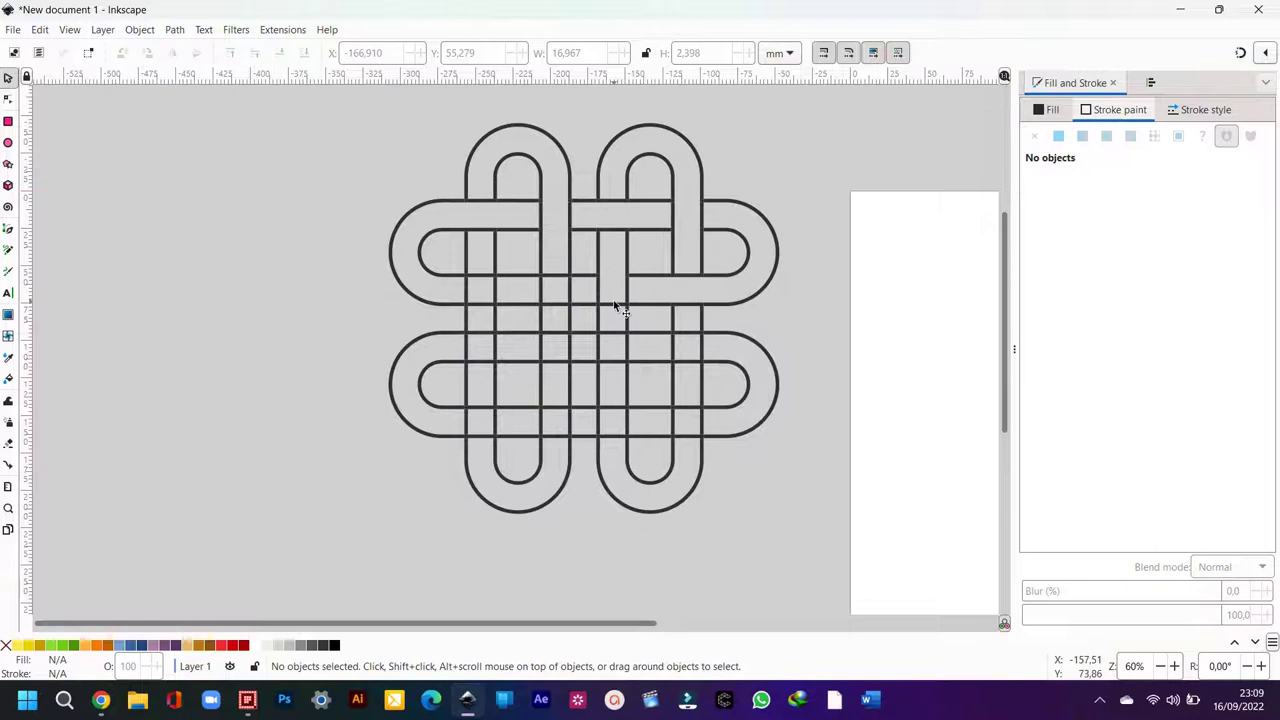
pyautogui.click(614, 305)
# Step: Tuck the strips under their crossing strips at the middle crossings, lowering one with Page Down
pyautogui.press('Escape')
pyautogui.click(570, 292)
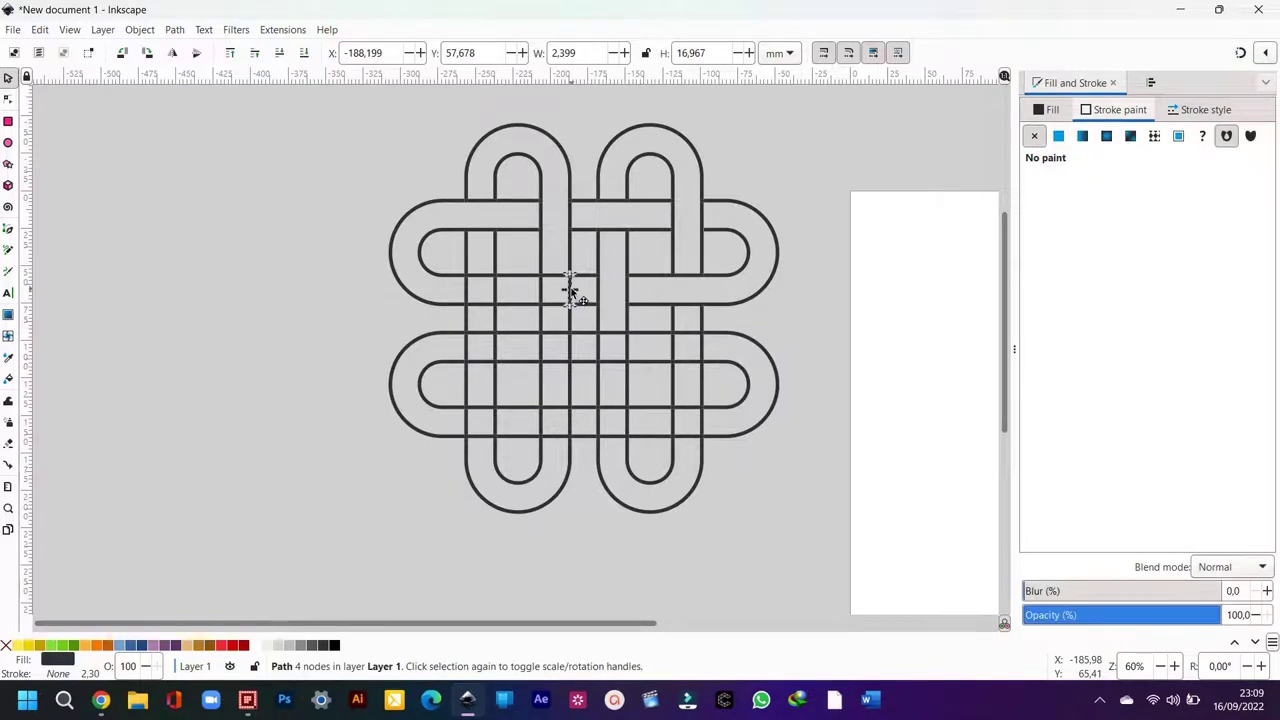
pyautogui.press('Escape')
pyautogui.click(542, 290)
pyautogui.press('Escape')
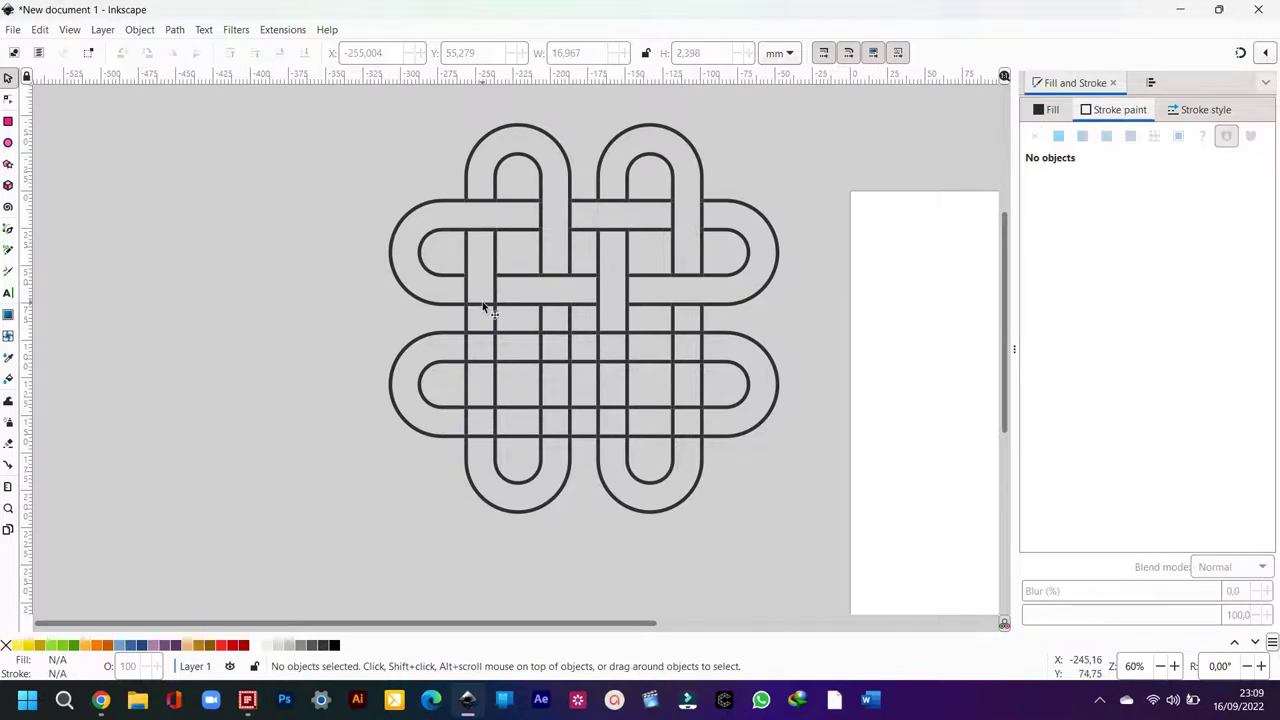
pyautogui.click(482, 300)
pyautogui.press('pagedown')
pyautogui.press('Escape')
pyautogui.click(470, 352)
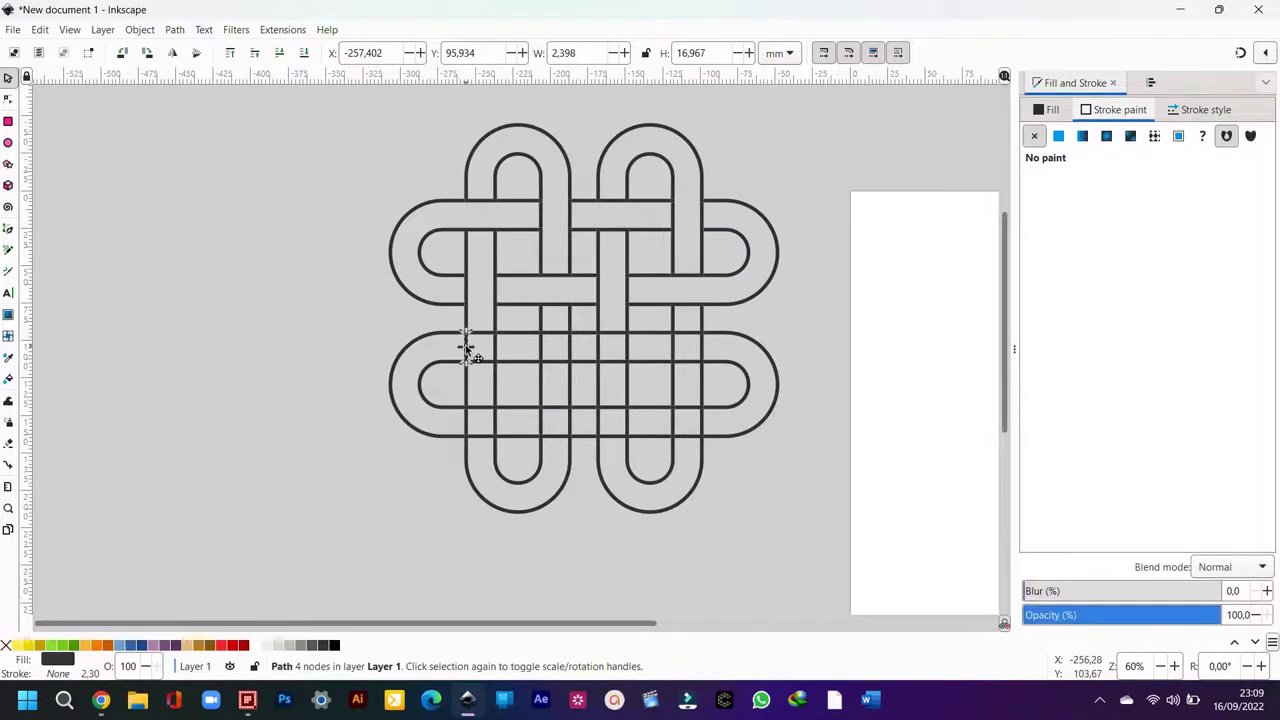
pyautogui.press('Escape')
pyautogui.click(492, 350)
pyautogui.press('Escape')
pyautogui.click(557, 335)
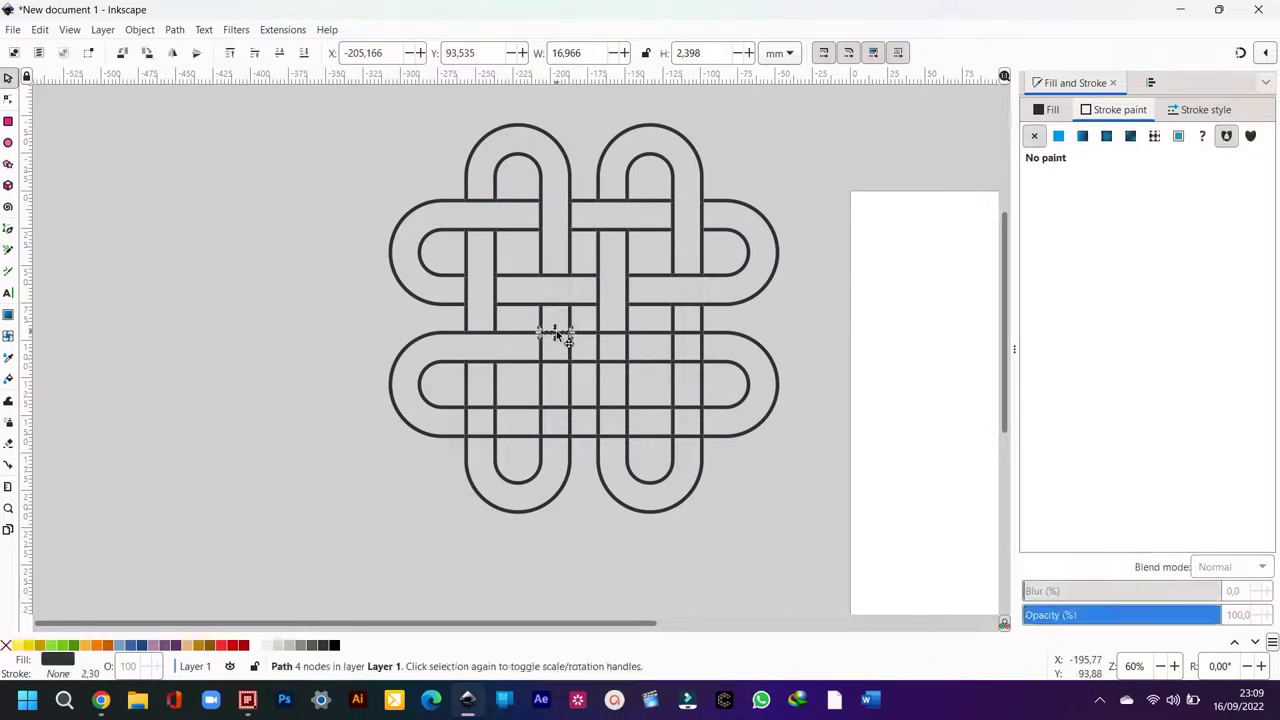
pyautogui.press('Escape')
pyautogui.click(553, 362)
pyautogui.press('Escape')
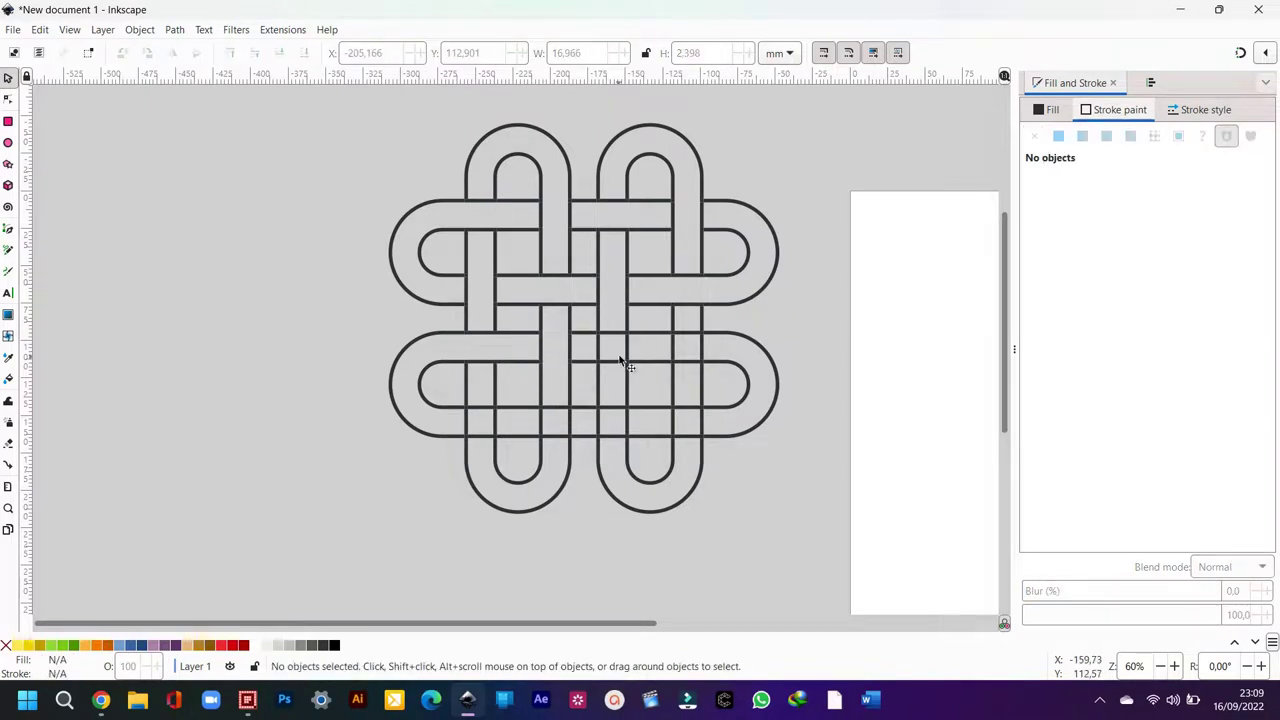
pyautogui.click(600, 352)
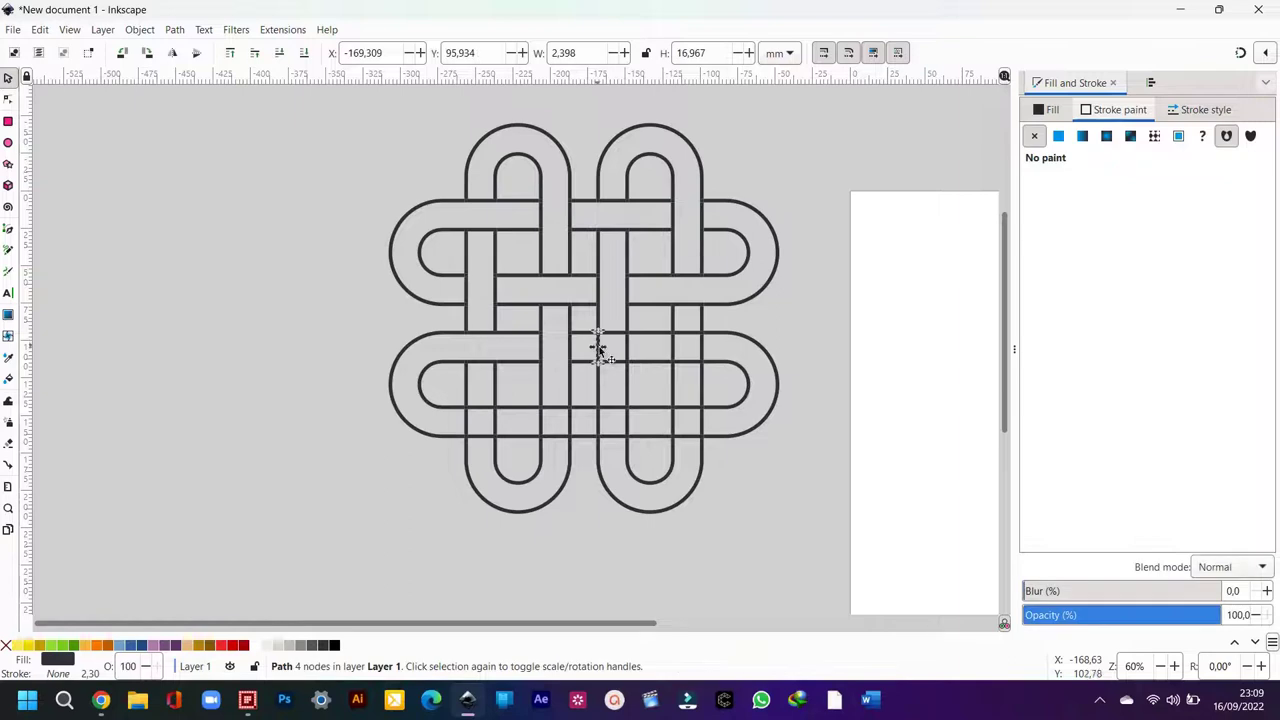
pyautogui.press('Escape')
pyautogui.click(625, 350)
pyautogui.press('Escape')
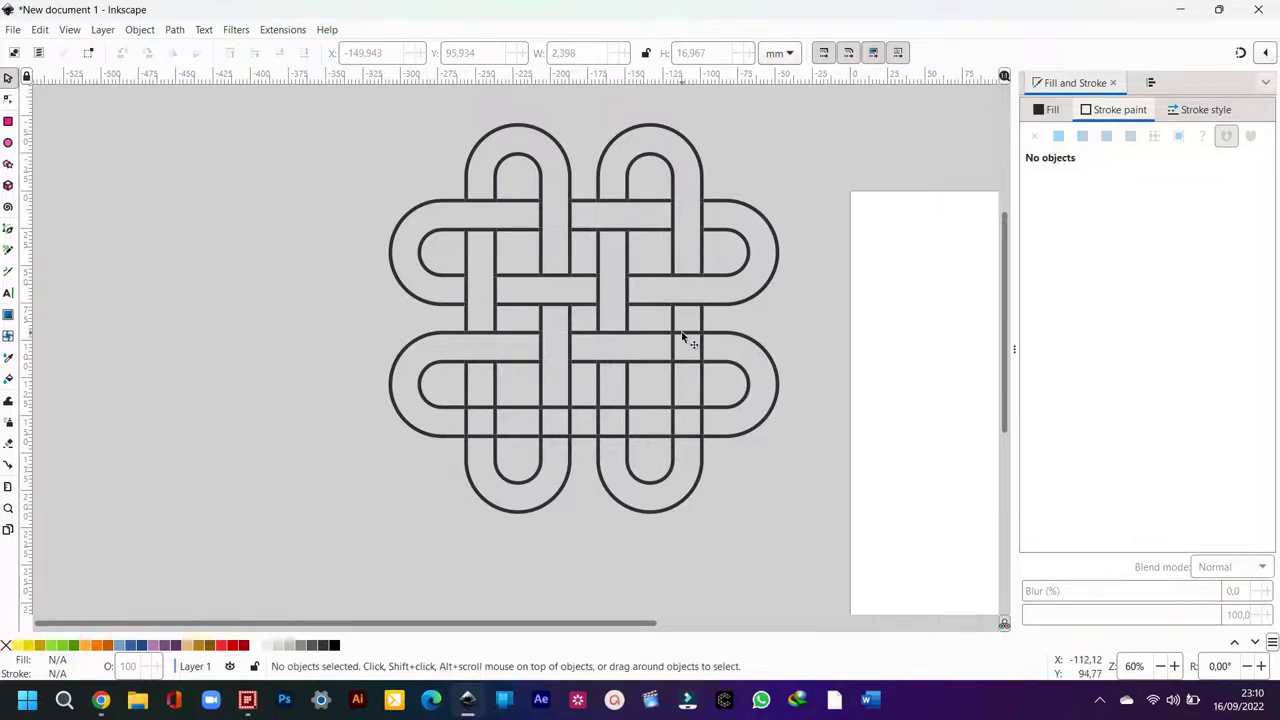
pyautogui.click(682, 336)
pyautogui.press('Escape')
pyautogui.click(688, 357)
pyautogui.press('Escape')
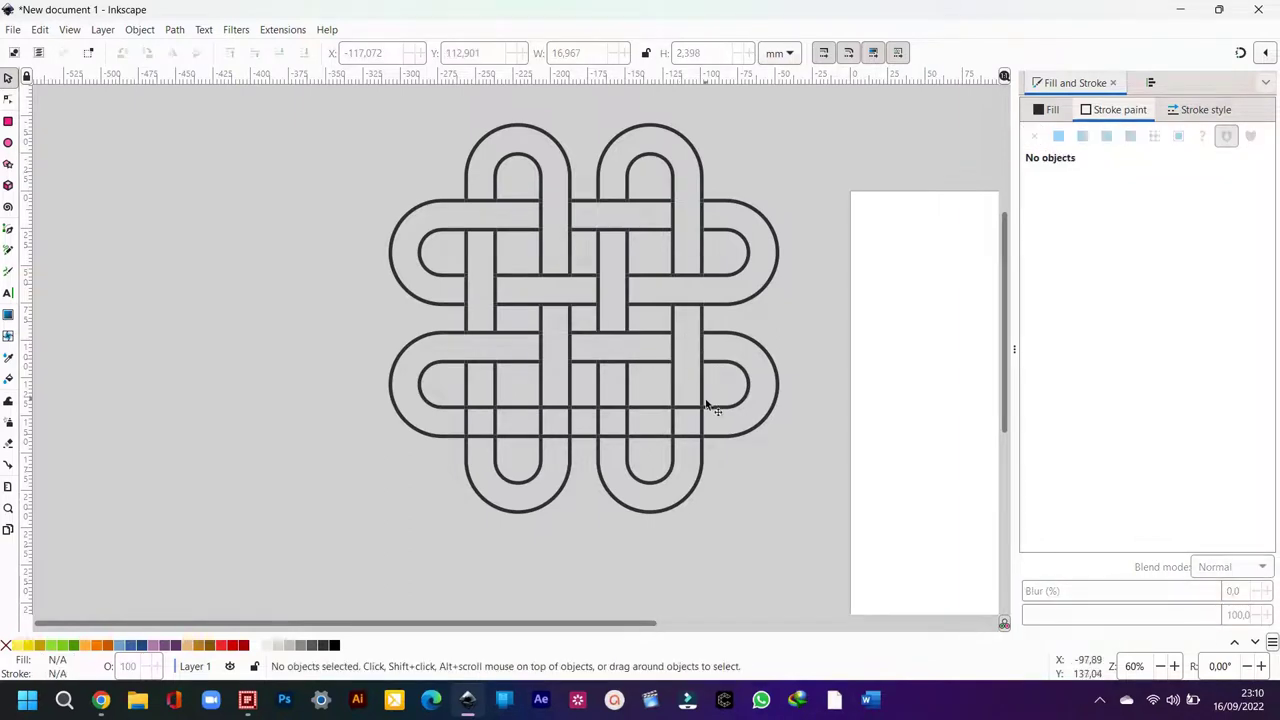
# Step: Tuck the strips under their crossing strips at the bottom row of crossings
pyautogui.click(704, 423)
pyautogui.press('Escape')
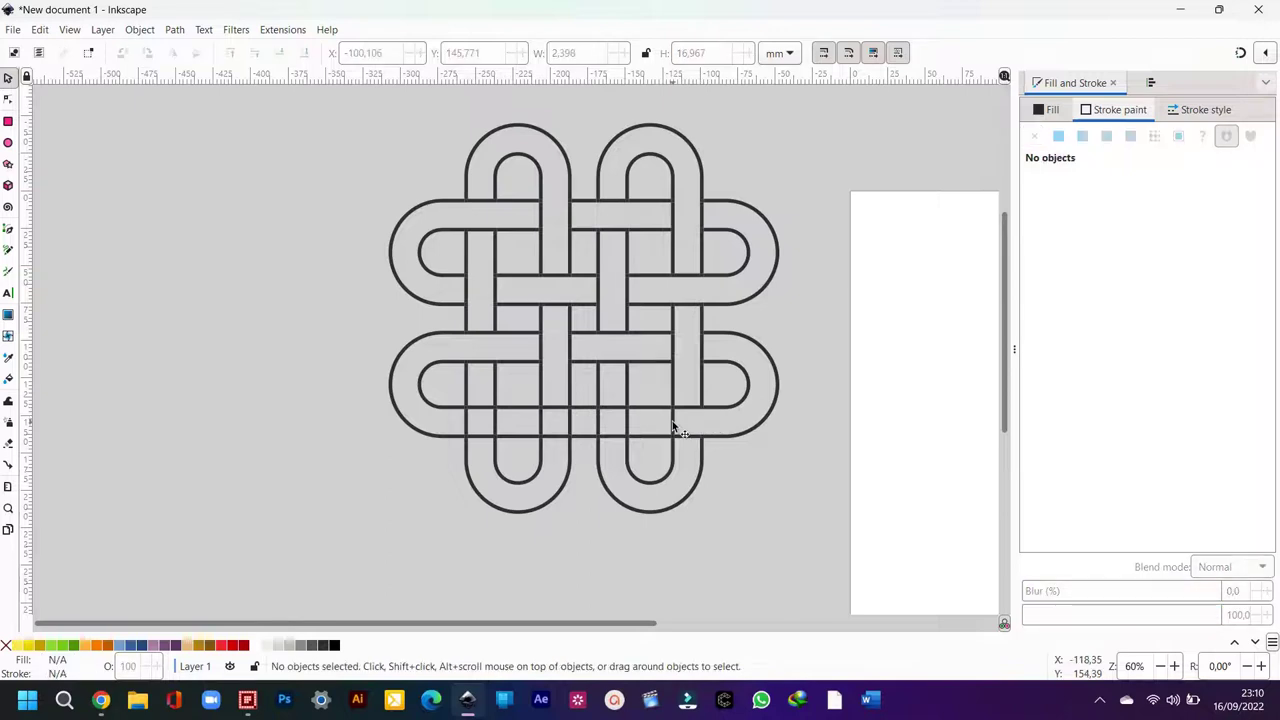
pyautogui.click(672, 420)
pyautogui.press('Escape')
pyautogui.click(614, 408)
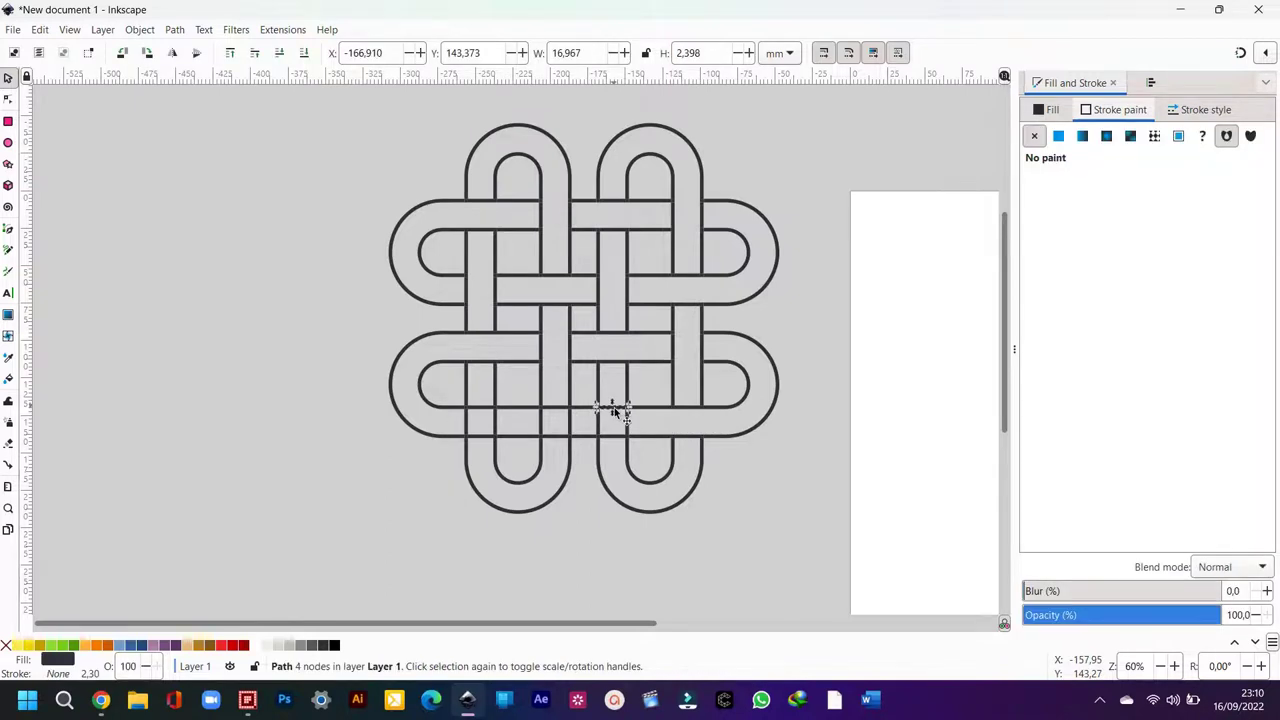
pyautogui.press('Escape')
pyautogui.click(612, 434)
pyautogui.press('Escape')
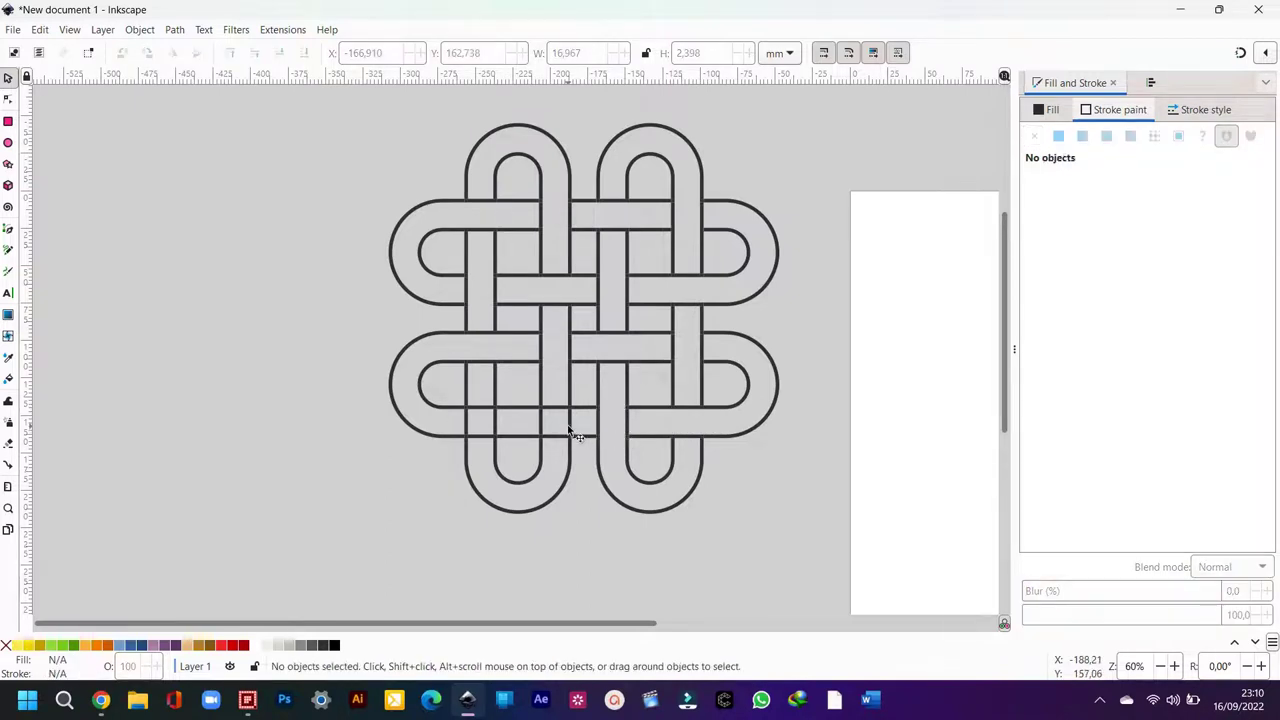
pyautogui.click(567, 424)
pyautogui.press('Escape')
pyautogui.click(540, 419)
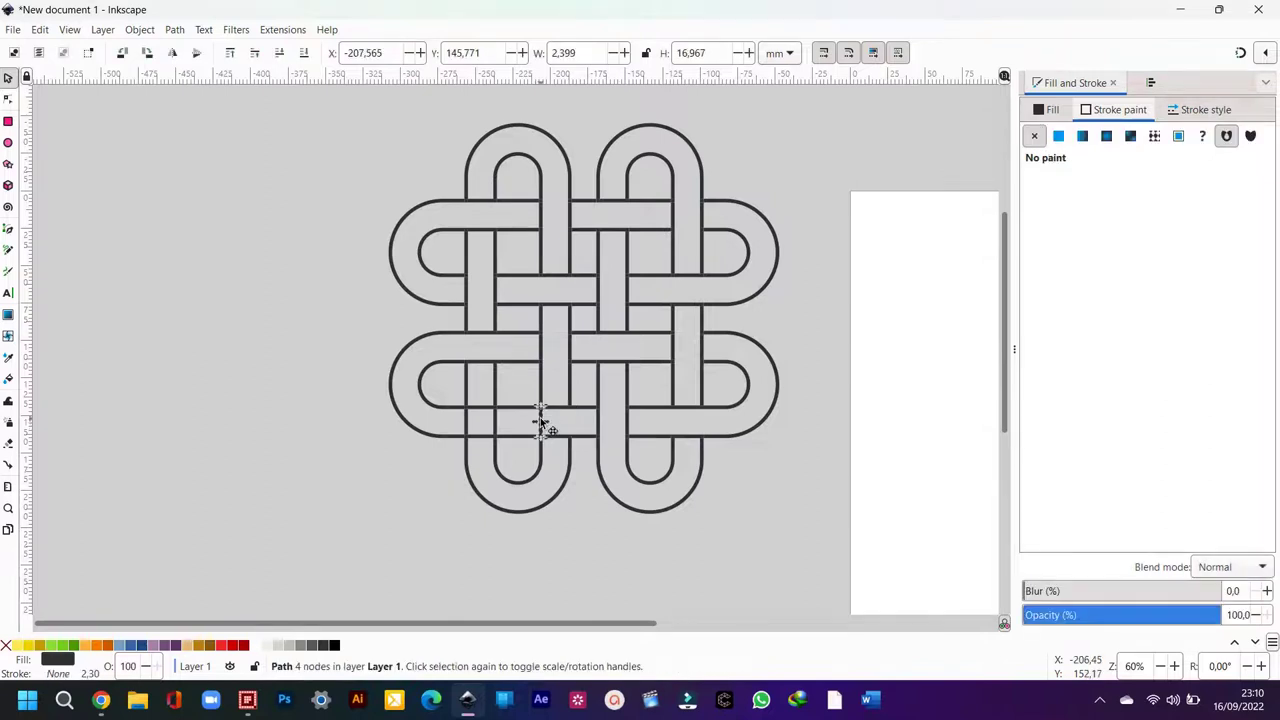
pyautogui.press('Escape')
pyautogui.click(485, 406)
pyautogui.press('Escape')
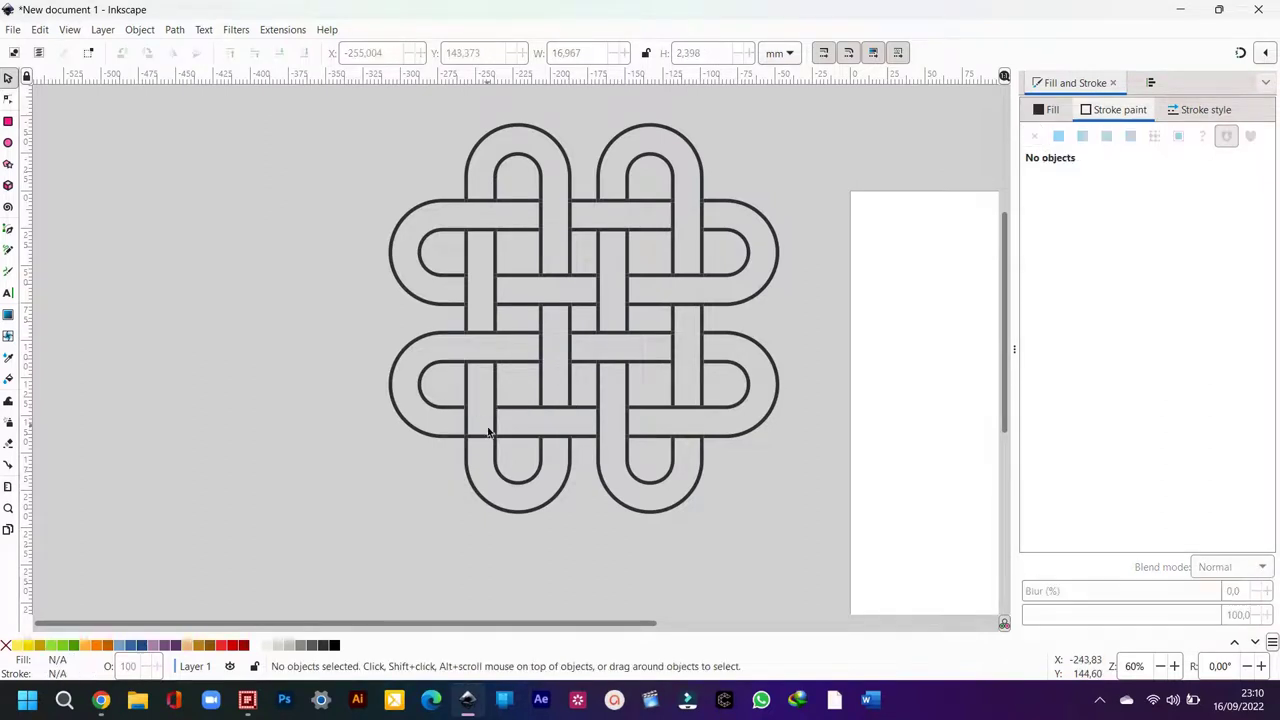
pyautogui.click(495, 440)
pyautogui.press('Escape')
# Step: Select all 160 knot pieces and union them into a single 1824-node path
pyautogui.keyDown('ctrl'); pyautogui.scroll(-1, 334, 355); pyautogui.keyUp('ctrl')
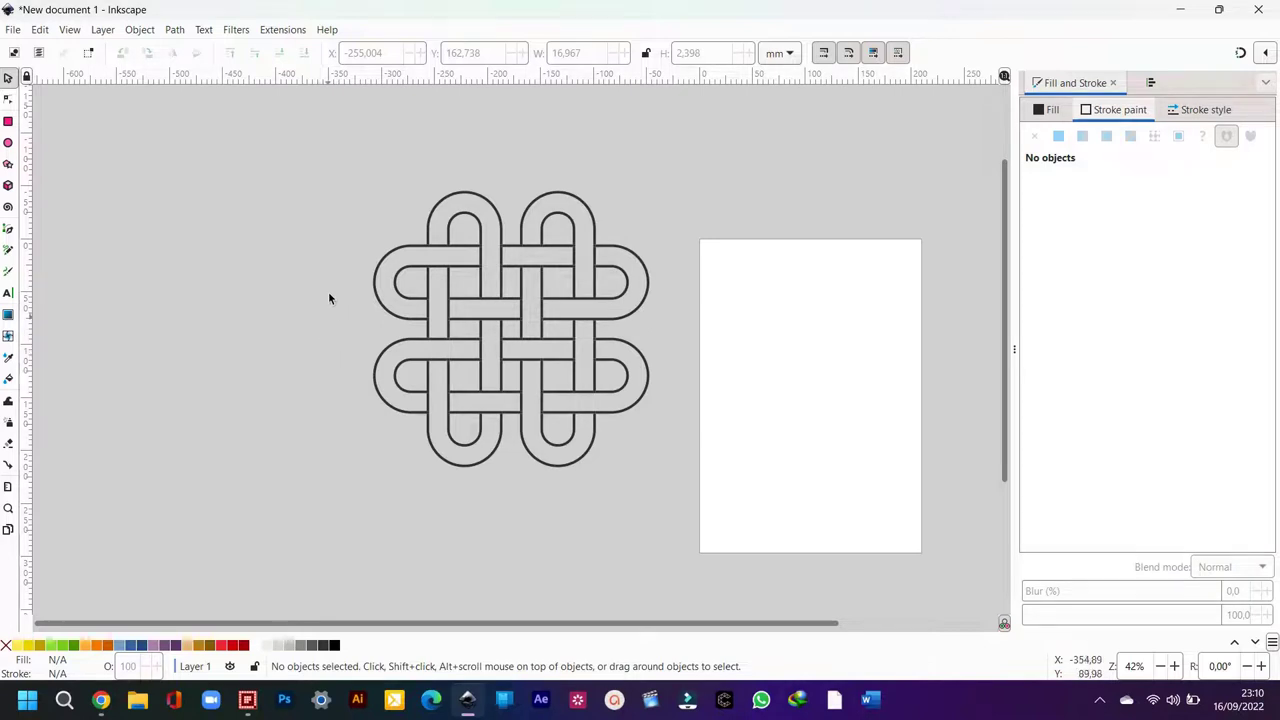
pyautogui.moveTo(317, 145)
pyautogui.mouseDown()
pyautogui.moveTo(661, 441)
pyautogui.moveTo(672, 488)
pyautogui.mouseUp()
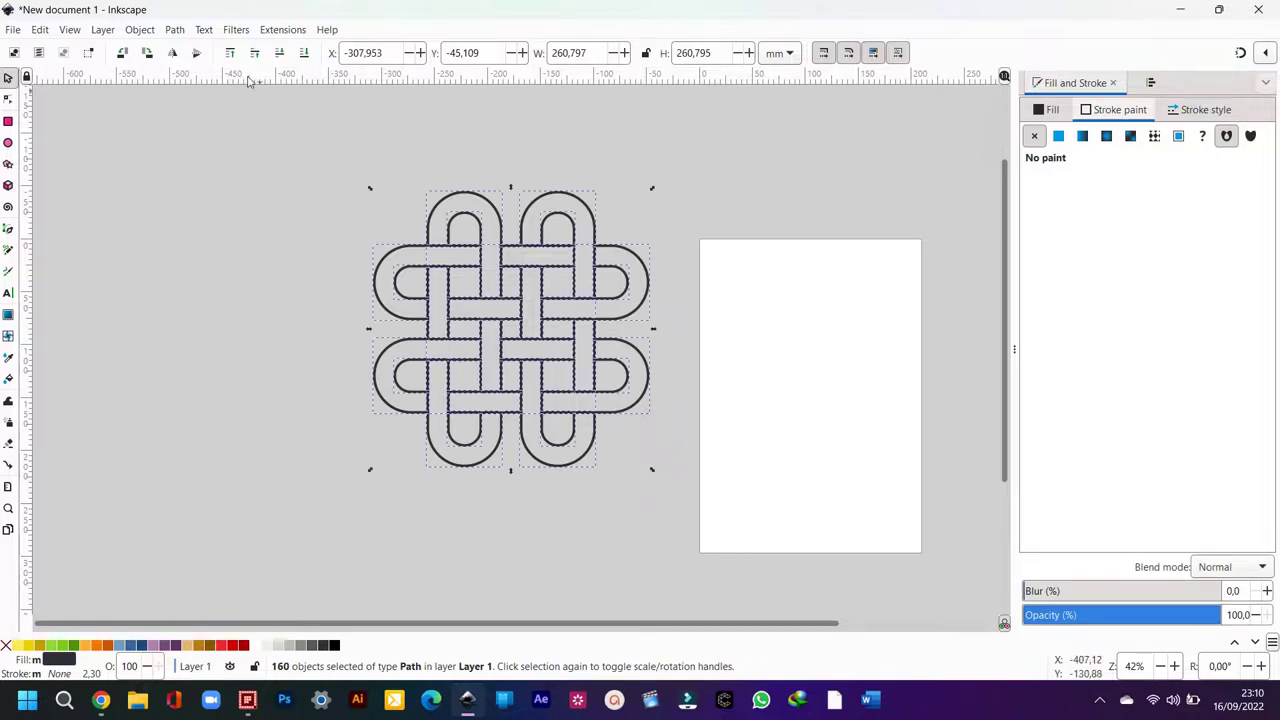
pyautogui.click(176, 32)
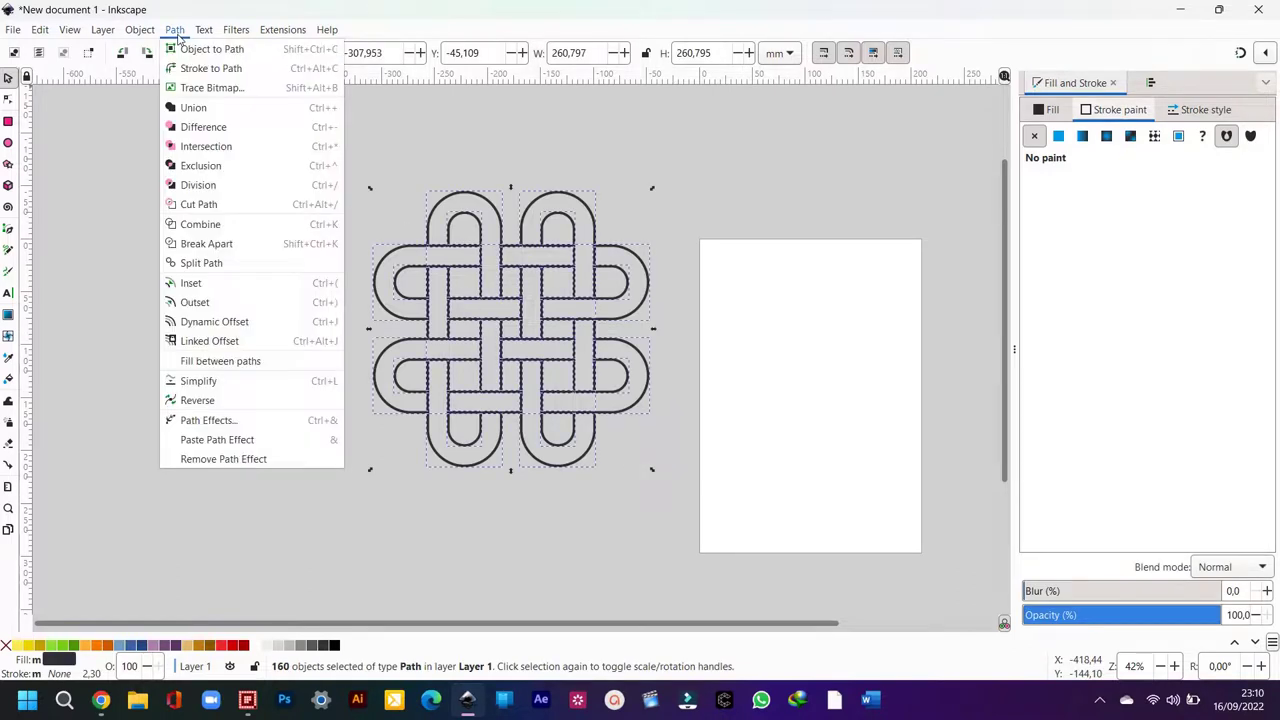
pyautogui.click(192, 107)
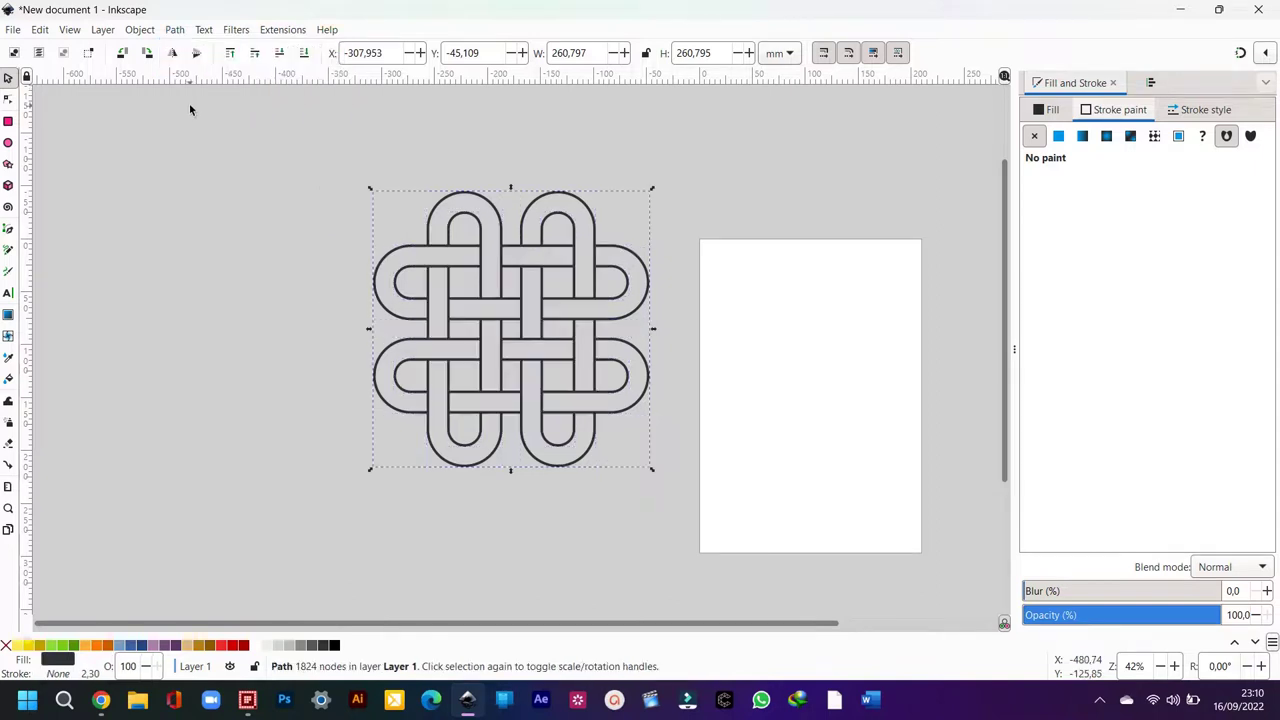
pyautogui.click(140, 30)
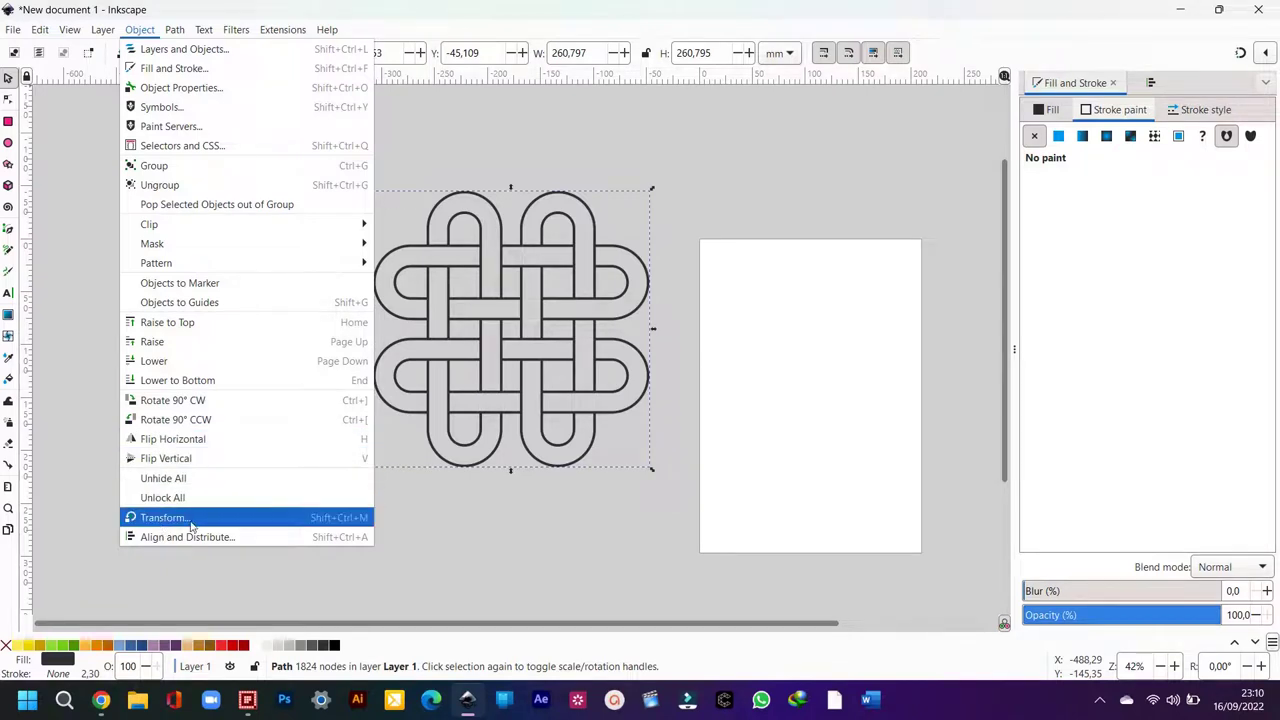
# Step: Rotate the knot 45 degrees using the Transform dialog's Rotate settings
pyautogui.click(196, 520)
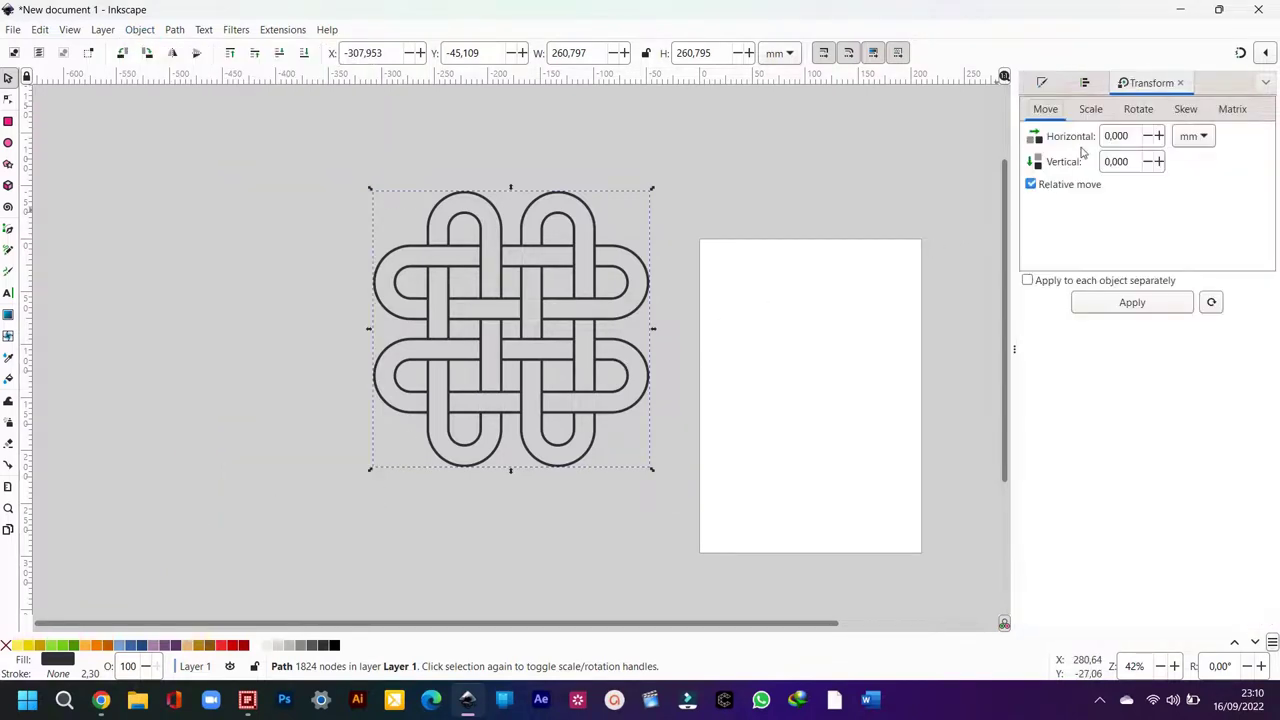
pyautogui.click(1139, 110)
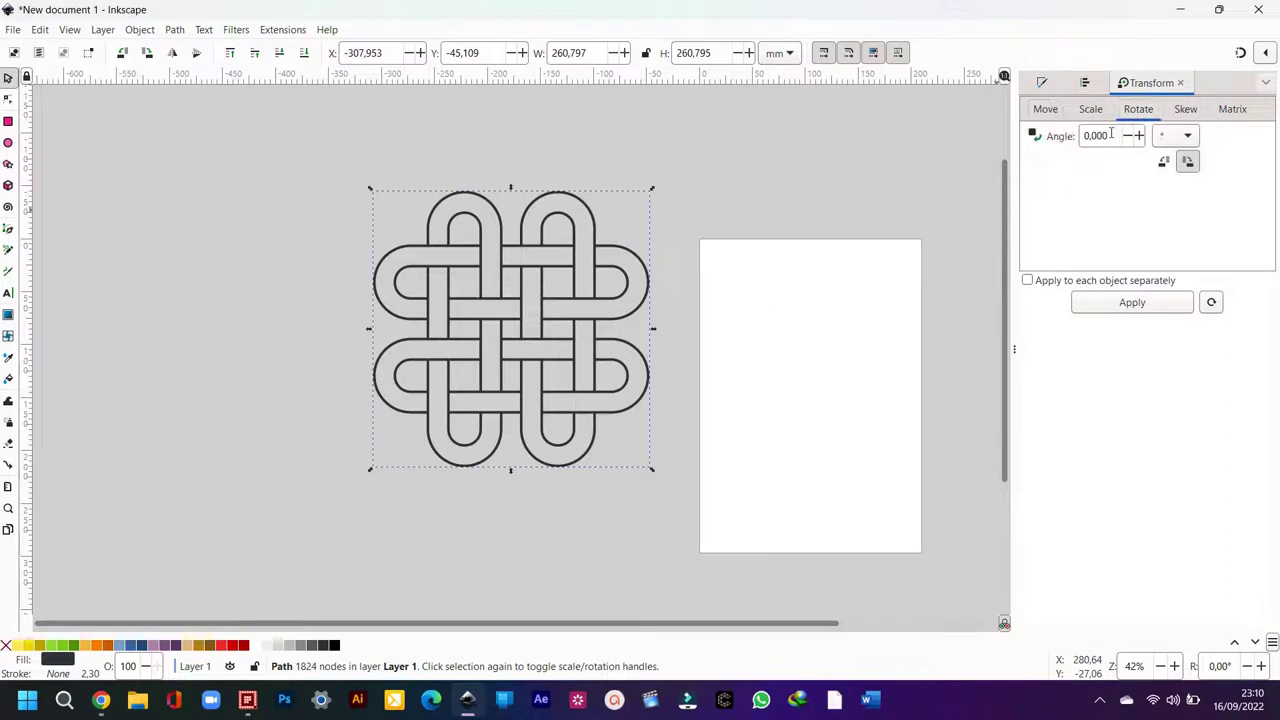
pyautogui.moveTo(1110, 135); pyautogui.dragTo(1061, 135)
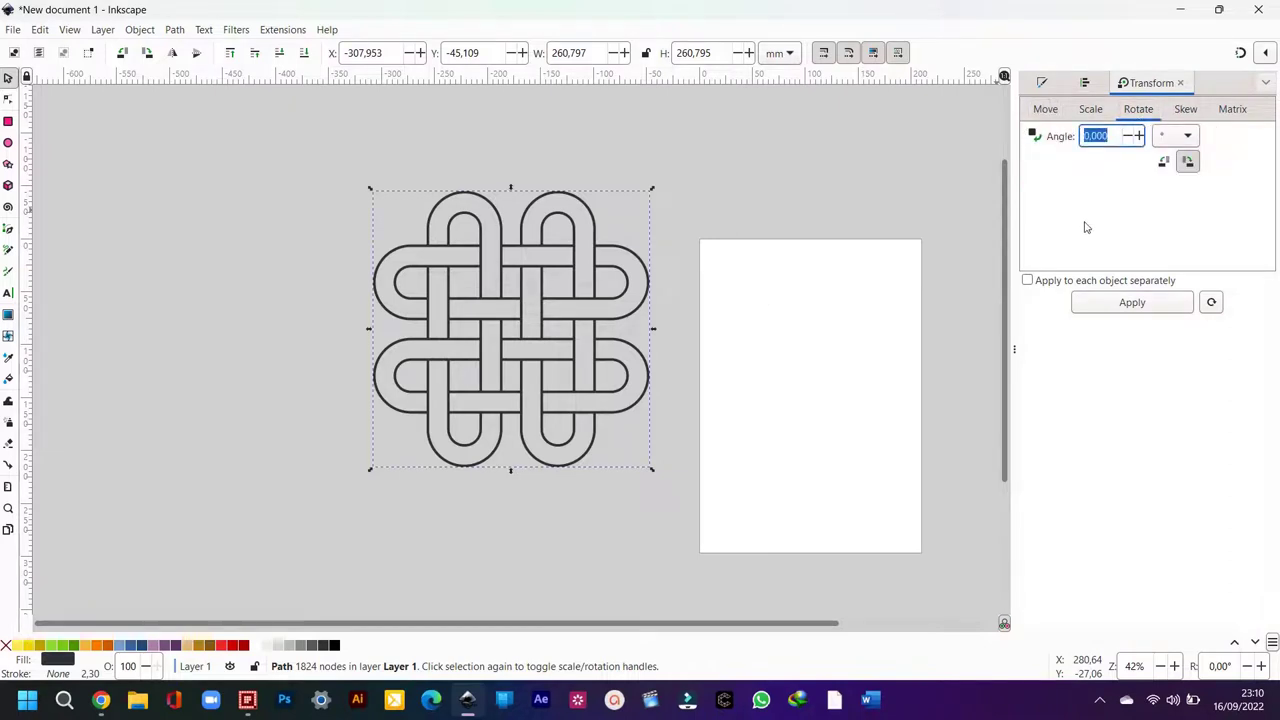
pyautogui.write('45')
pyautogui.click(1166, 306)
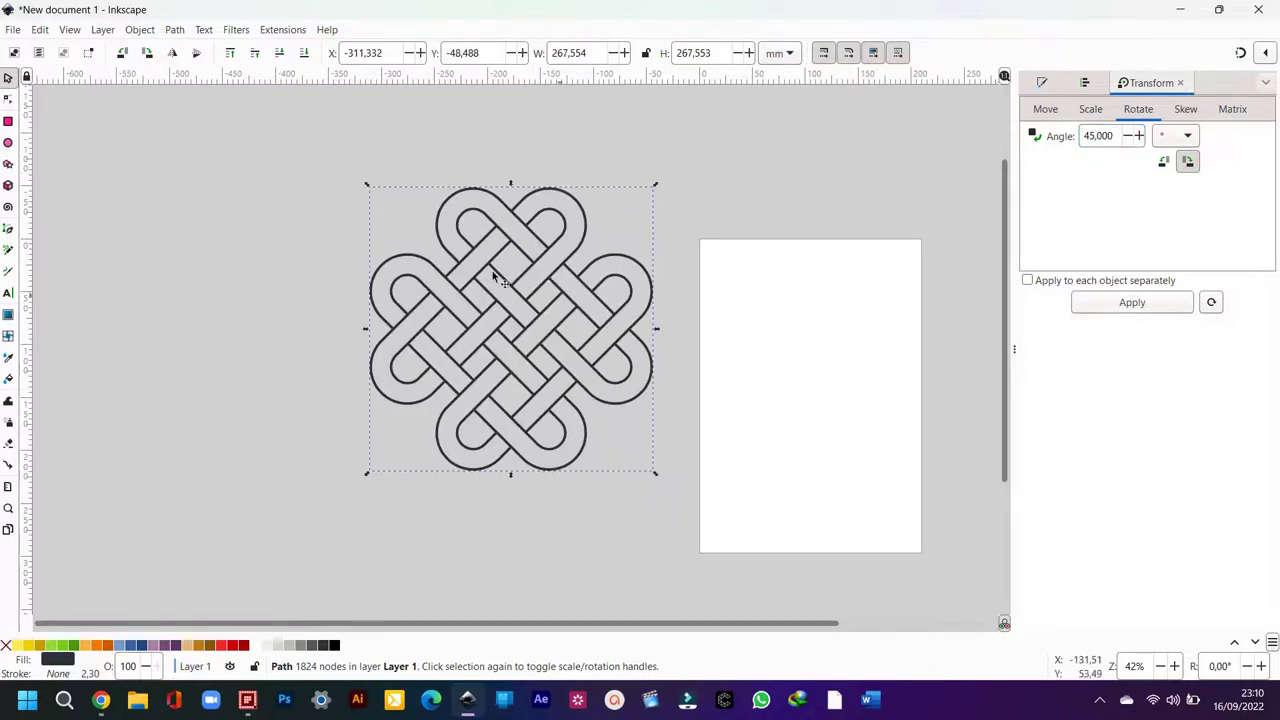
# Step: Resize the page to the rotated knot, about 267.55 mm square, and deselect
pyautogui.click(39, 30)
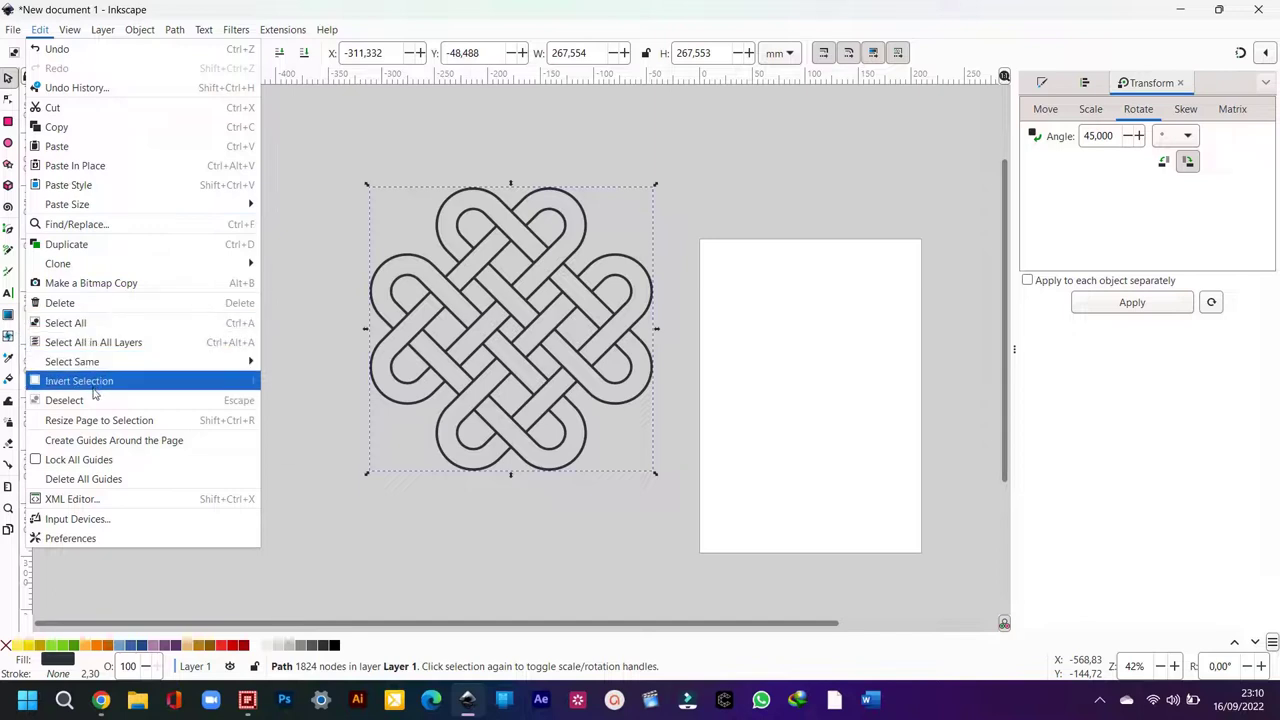
pyautogui.click(148, 420)
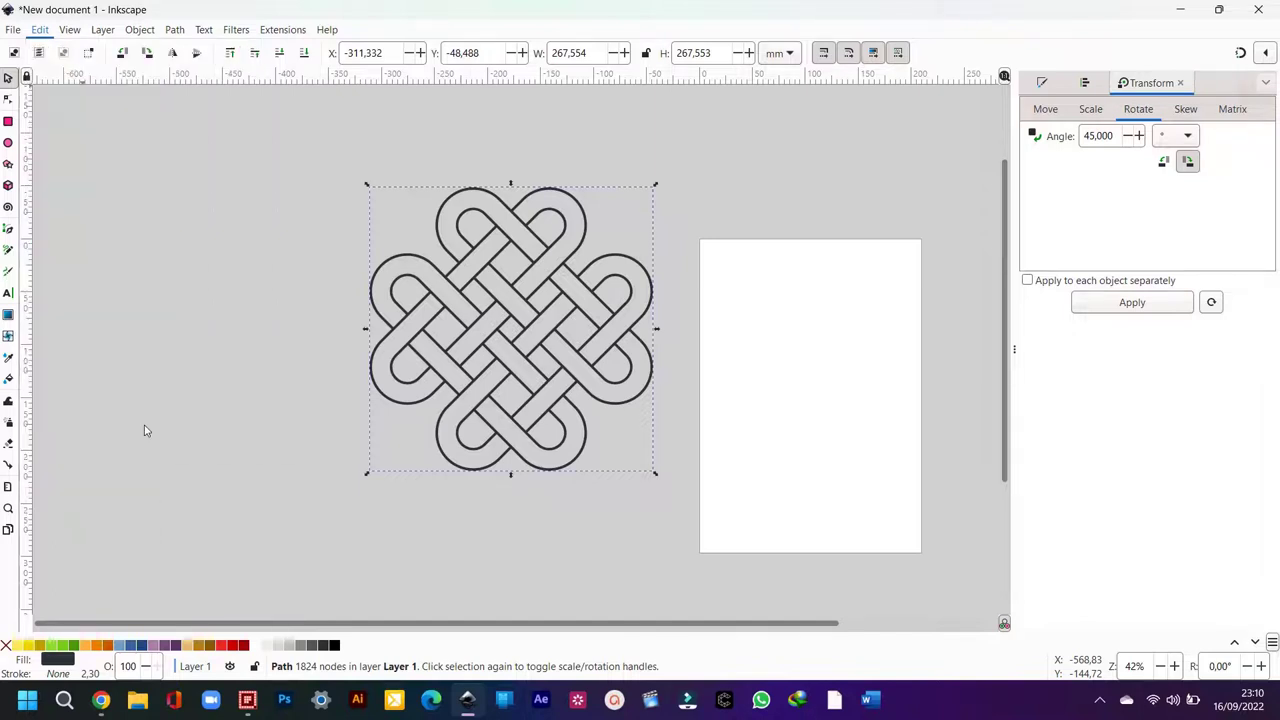
pyautogui.click(172, 429)
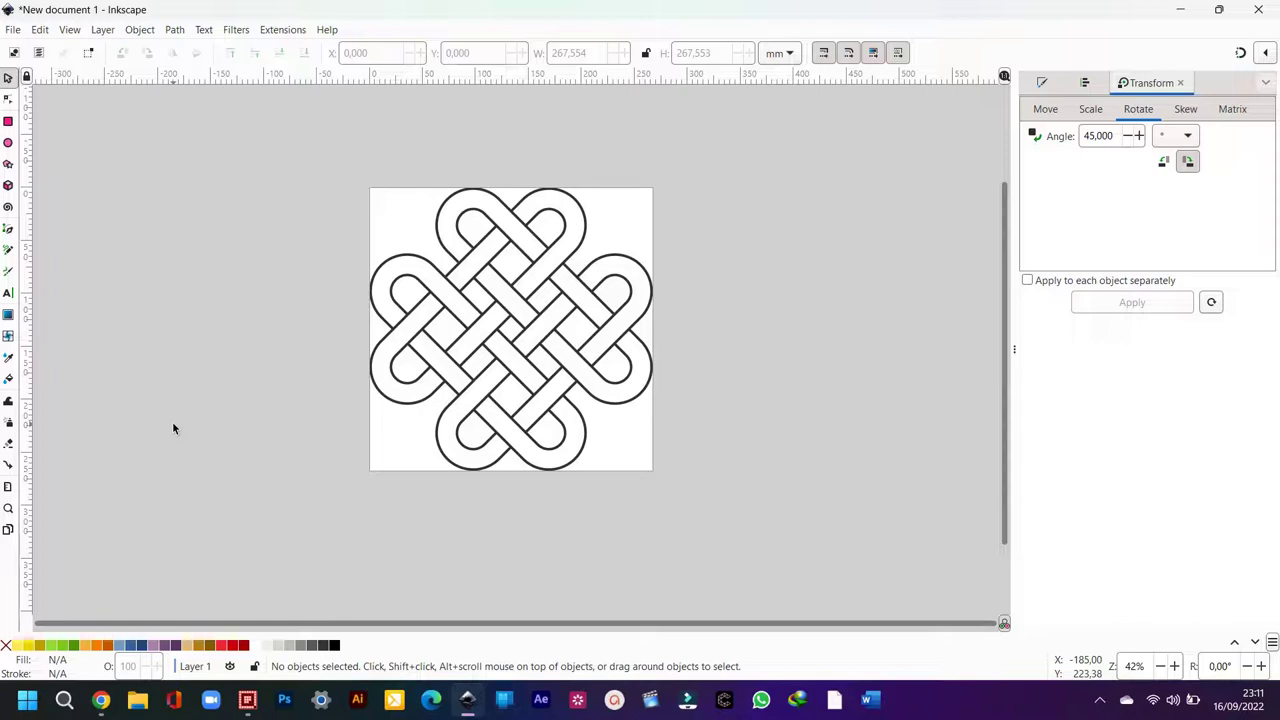
# Step: Duplicate the knot and move the copy about 357 mm right, beside the page
pyautogui.click(530, 314)
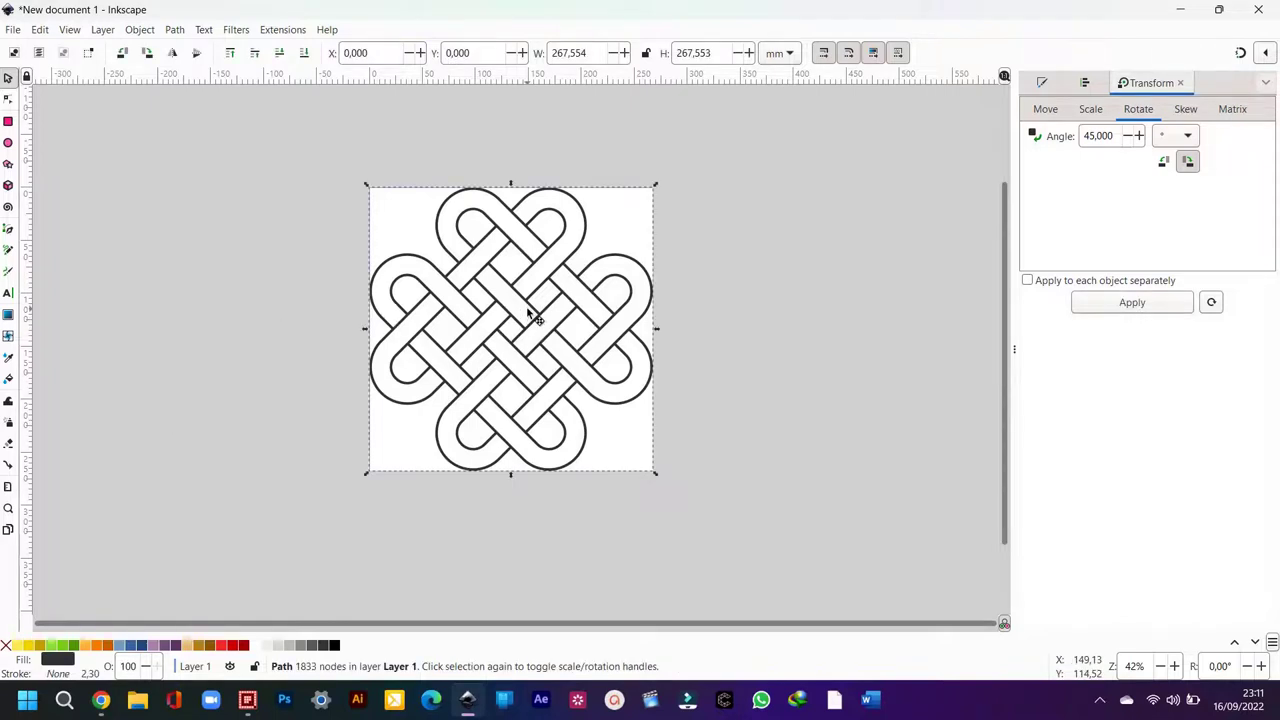
pyautogui.rightClick(529, 314)
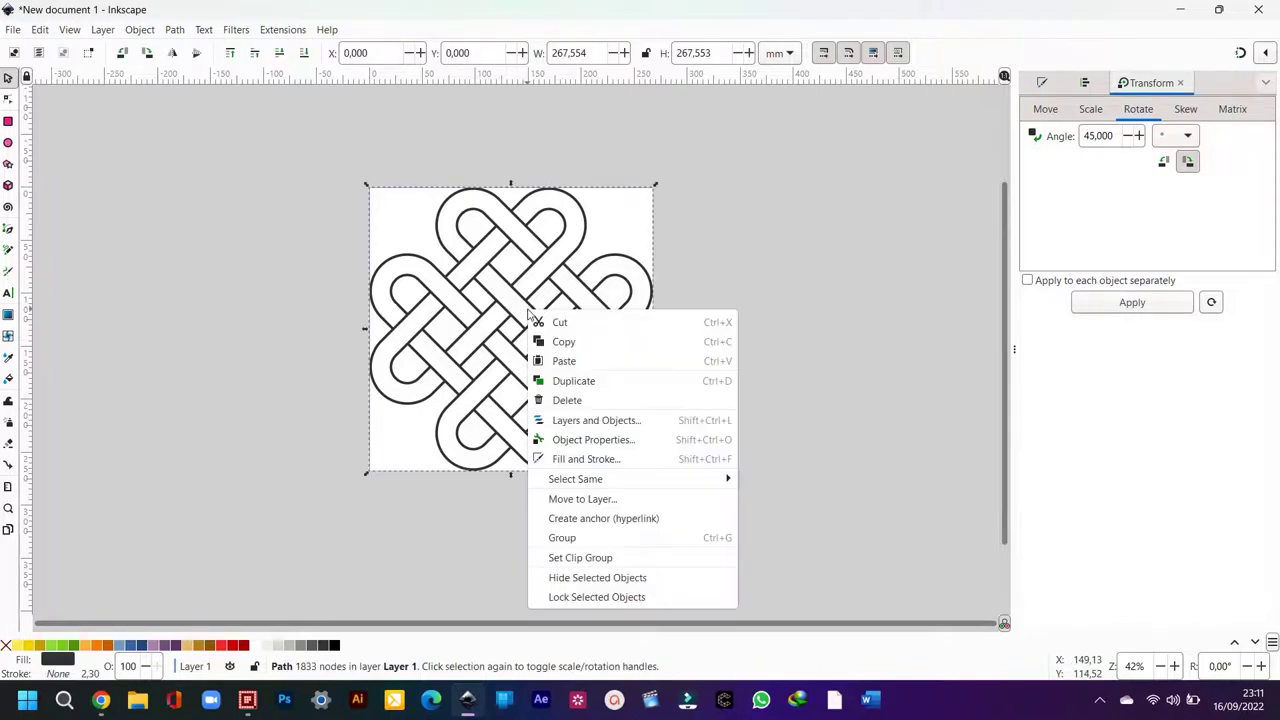
pyautogui.click(560, 383)
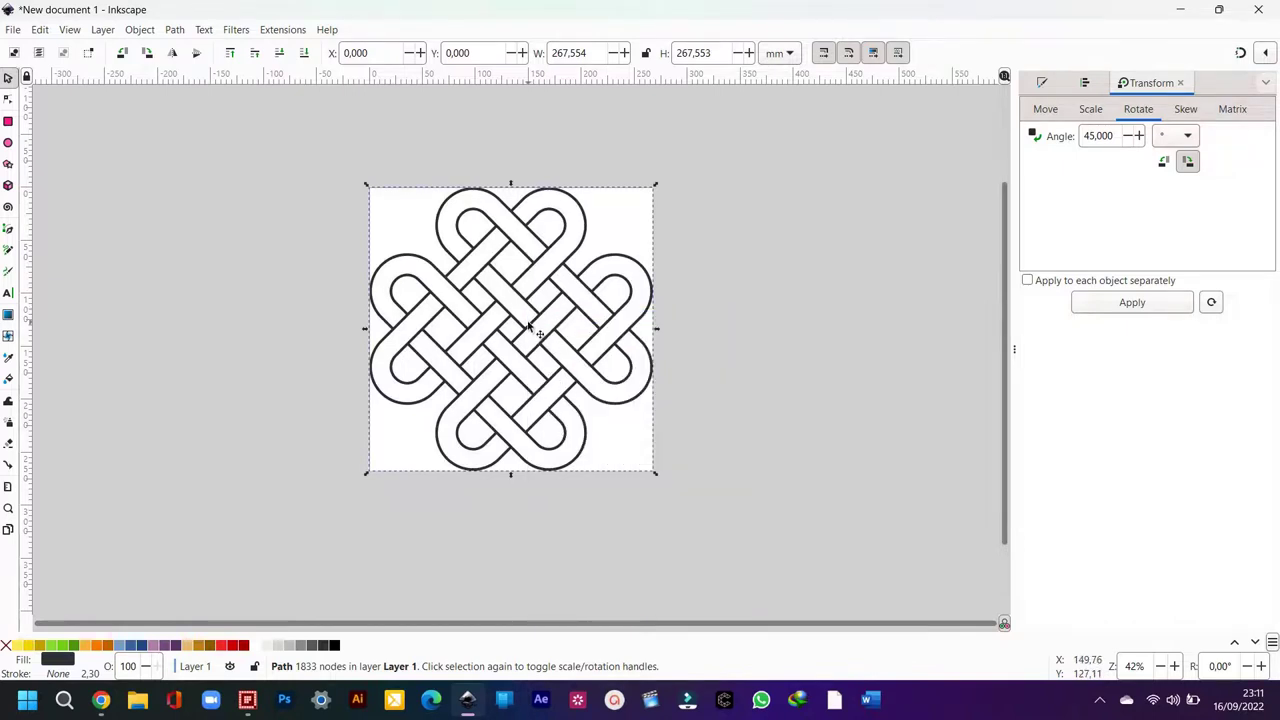
pyautogui.moveTo(530, 322); pyautogui.dragTo(902, 336)
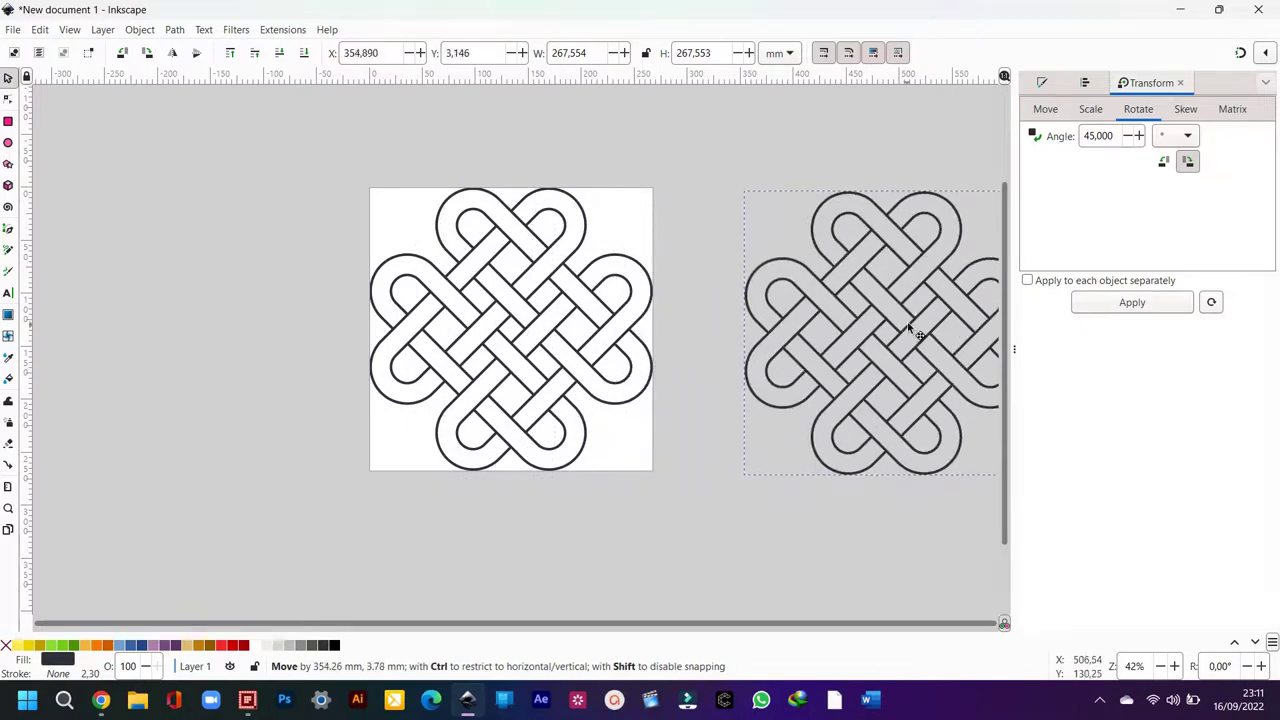
pyautogui.moveTo(902, 336); pyautogui.dragTo(915, 323)
pyautogui.keyDown('ctrl'); pyautogui.scroll(-2, 403, 300); pyautogui.keyUp('ctrl')
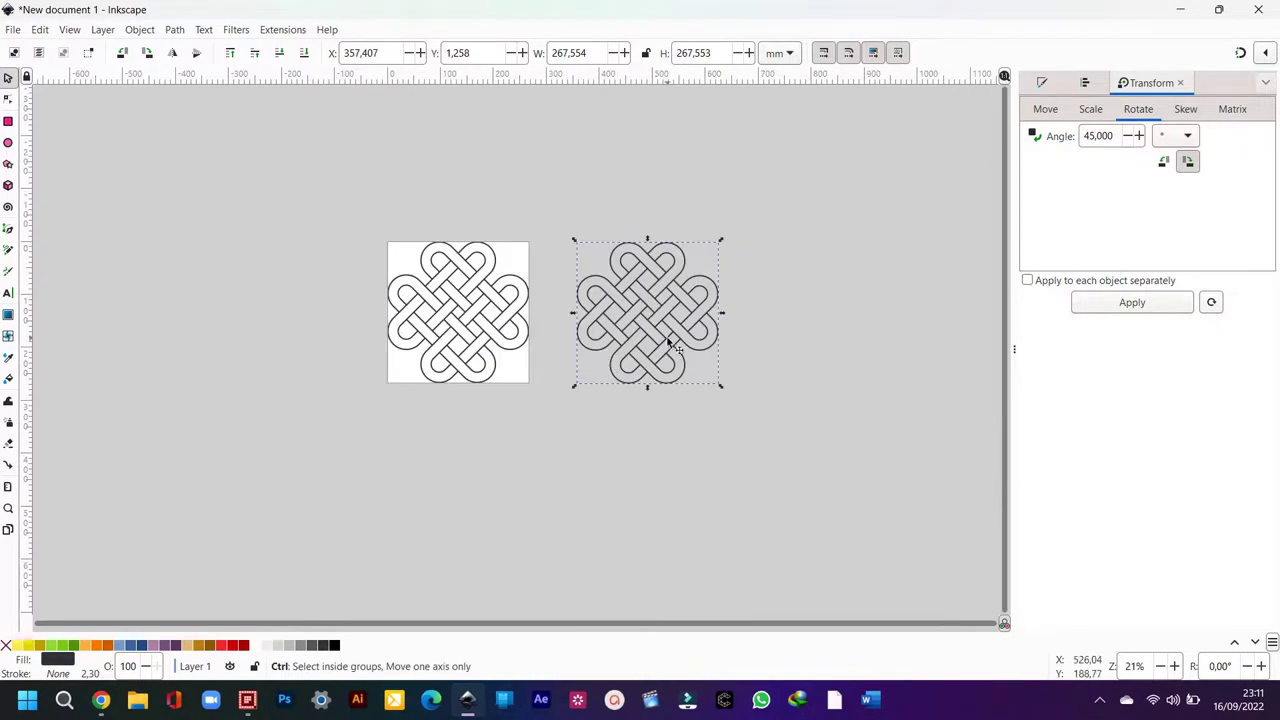
pyautogui.keyDown('ctrl'); pyautogui.scroll(2, 667, 321); pyautogui.keyUp('ctrl')
pyautogui.keyDown('ctrl'); pyautogui.scroll(1, 667, 321); pyautogui.keyUp('ctrl')
pyautogui.keyDown('ctrl'); pyautogui.scroll(-1, 735, 325); pyautogui.keyUp('ctrl')
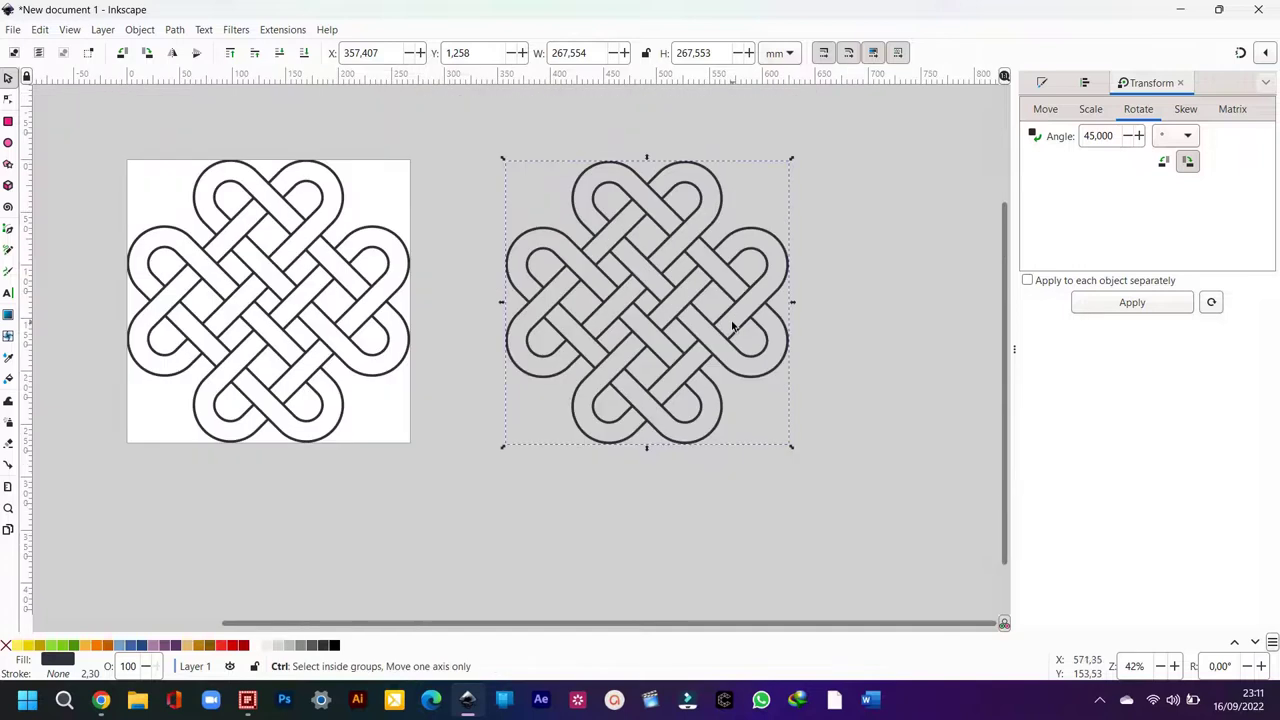
pyautogui.click(829, 349)
pyautogui.click(770, 299)
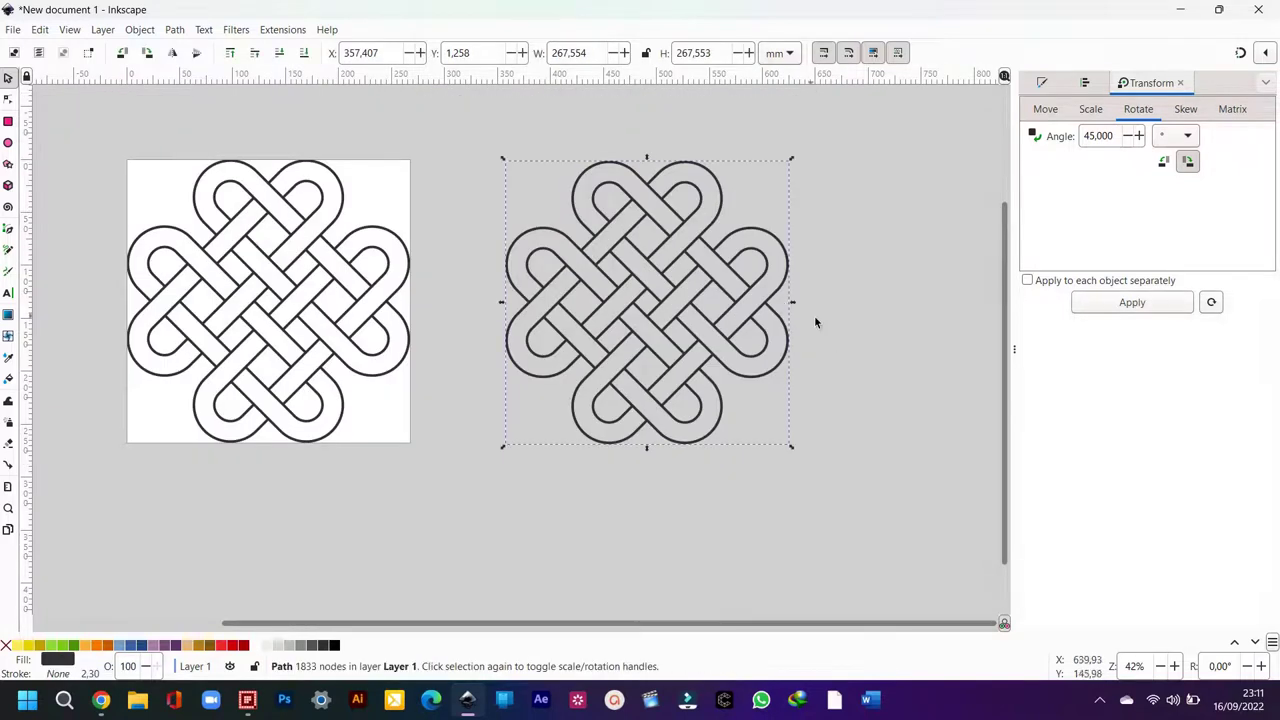
pyautogui.click(826, 327)
# Step: Draw a red rounded rectangle covering the second knot
pyautogui.click(8, 121)
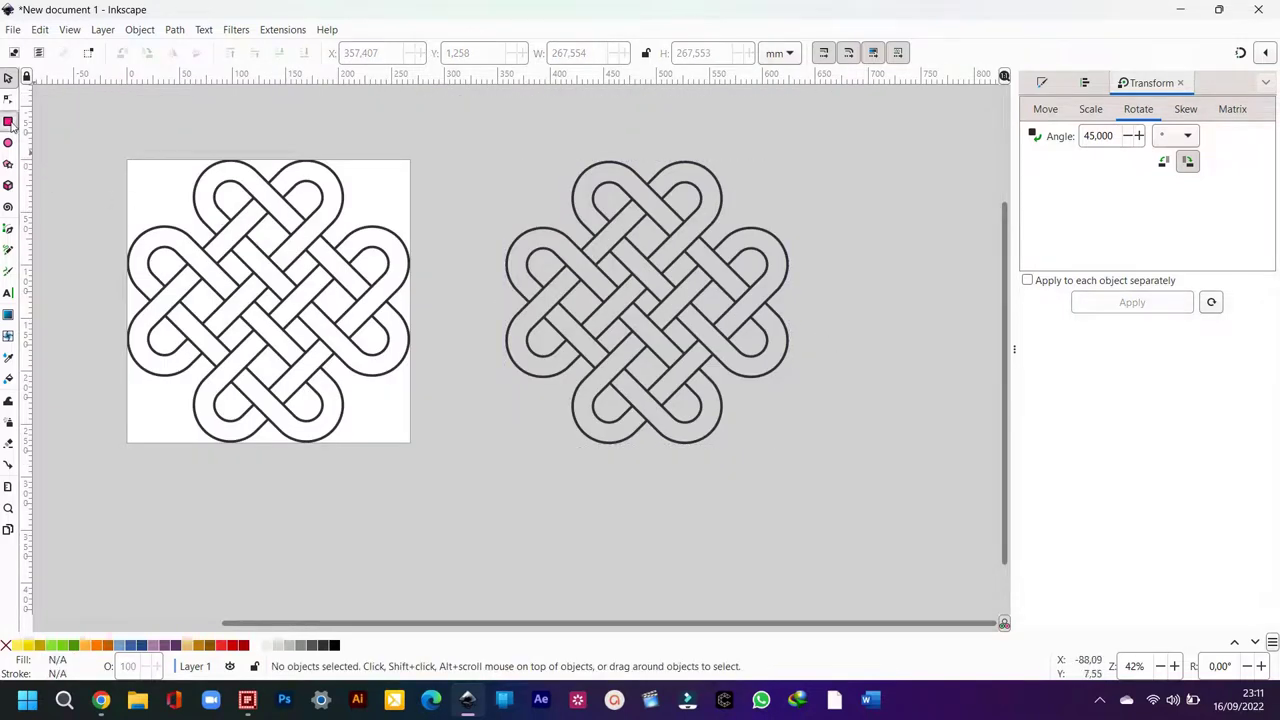
pyautogui.moveTo(464, 132); pyautogui.dragTo(818, 471)
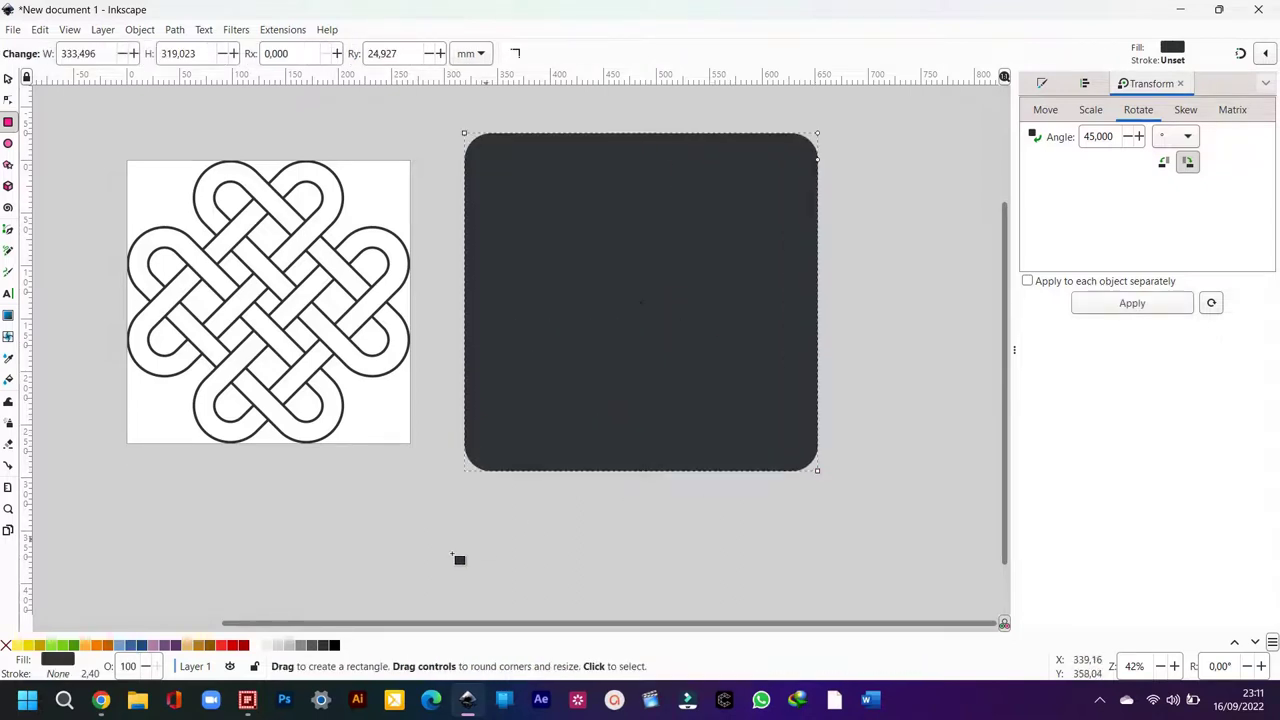
pyautogui.click(225, 646)
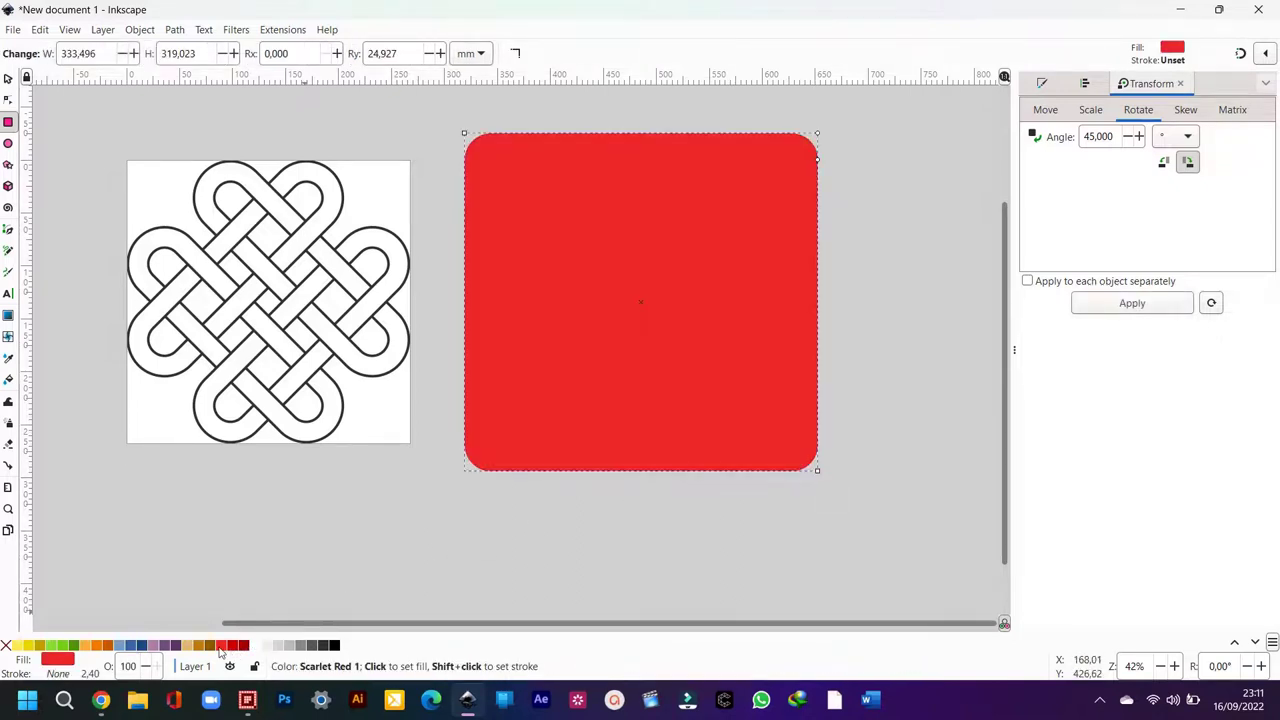
# Step: Lower the red rectangle behind the knot, centre it, and select both objects
pyautogui.click(8, 79)
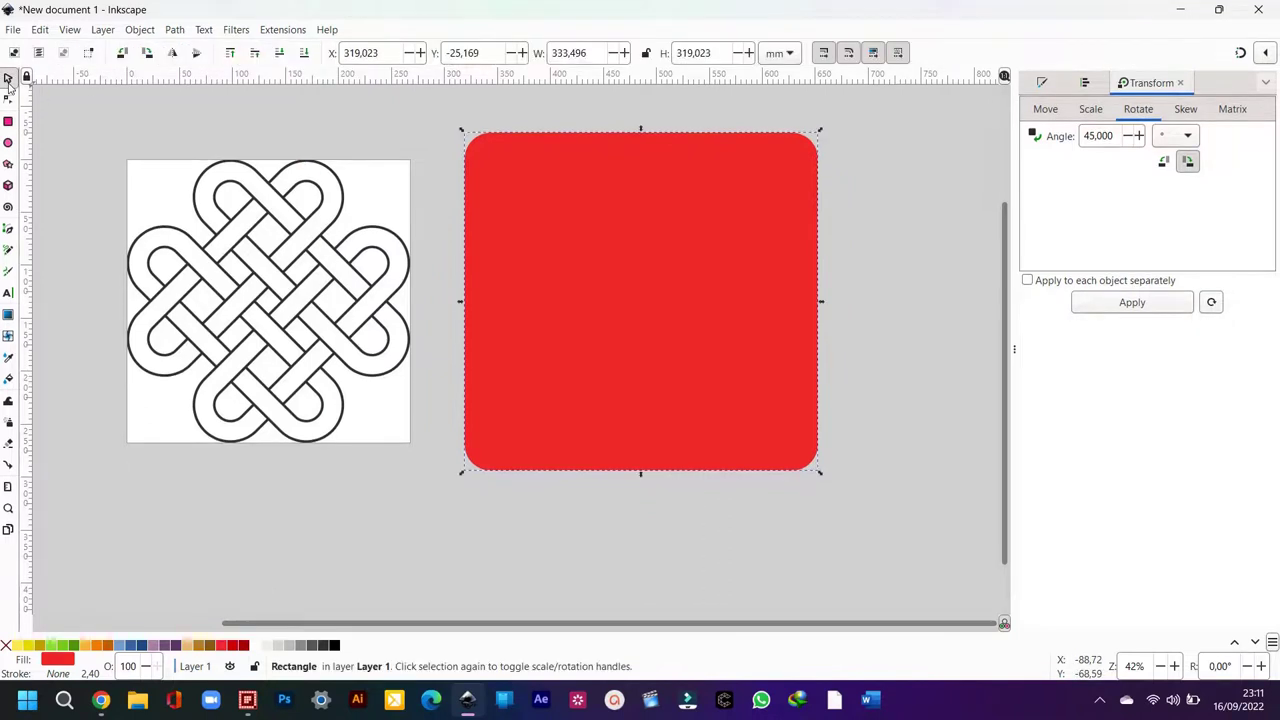
pyautogui.click(304, 55)
pyautogui.click(604, 224)
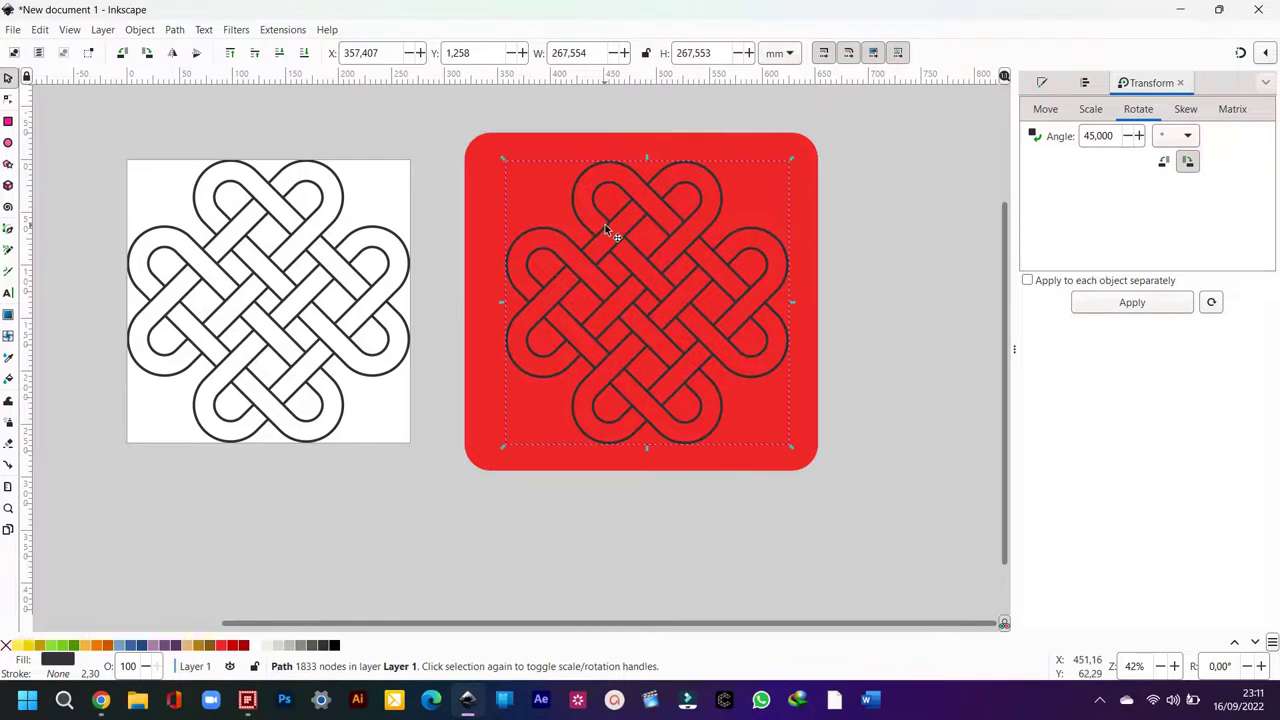
pyautogui.moveTo(610, 230); pyautogui.dragTo(614, 232)
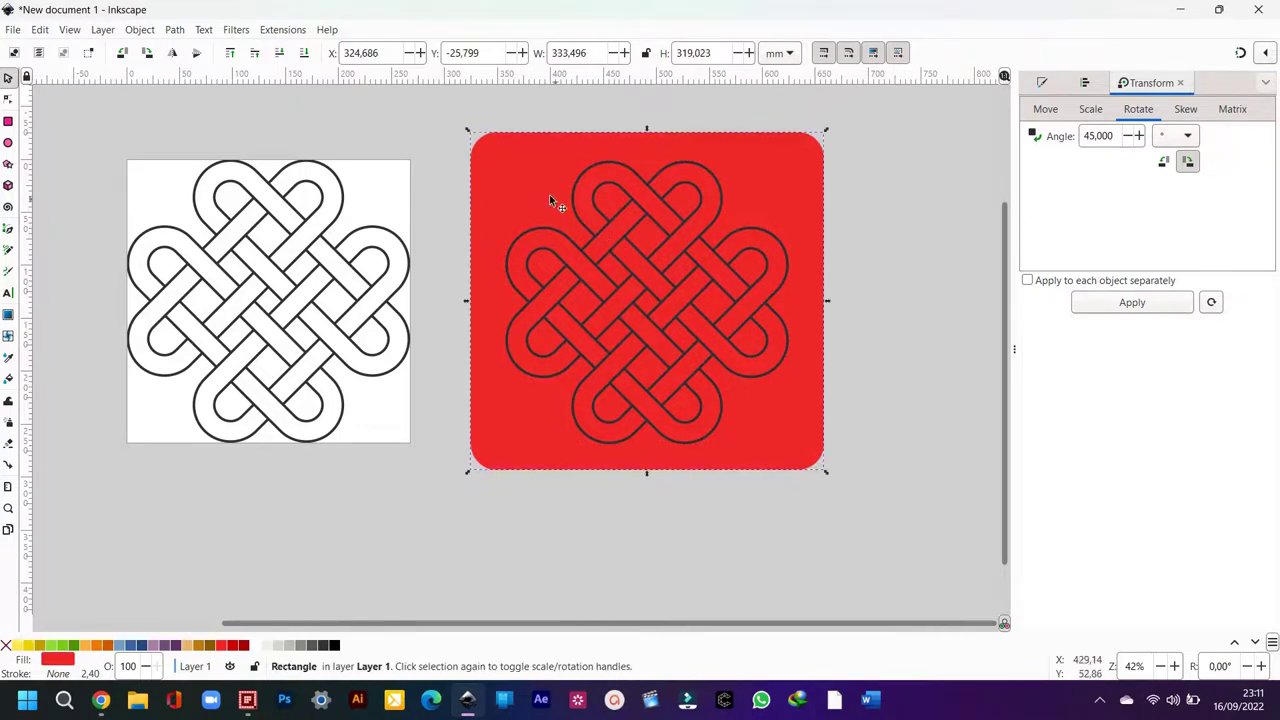
pyautogui.click(430, 102)
pyautogui.moveTo(430, 102); pyautogui.dragTo(844, 497)
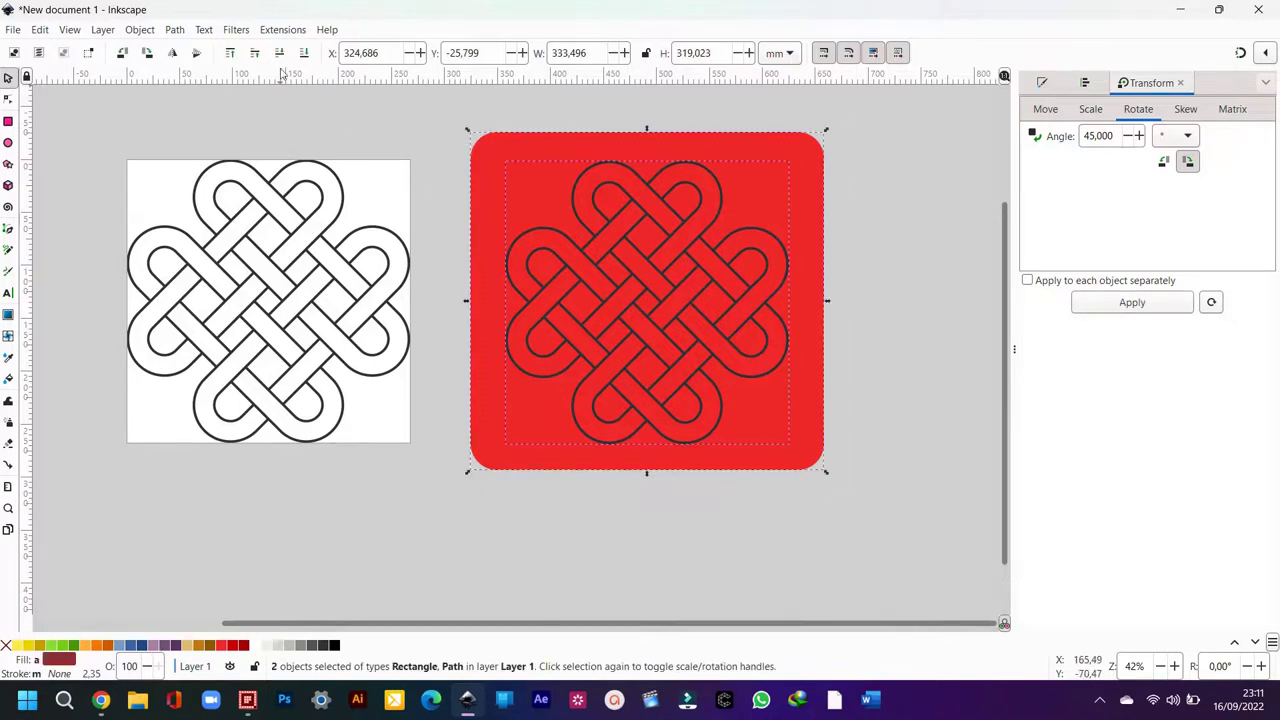
# Step: Apply Combine to the rectangle and knot by mistake, then undo it
pyautogui.click(176, 30)
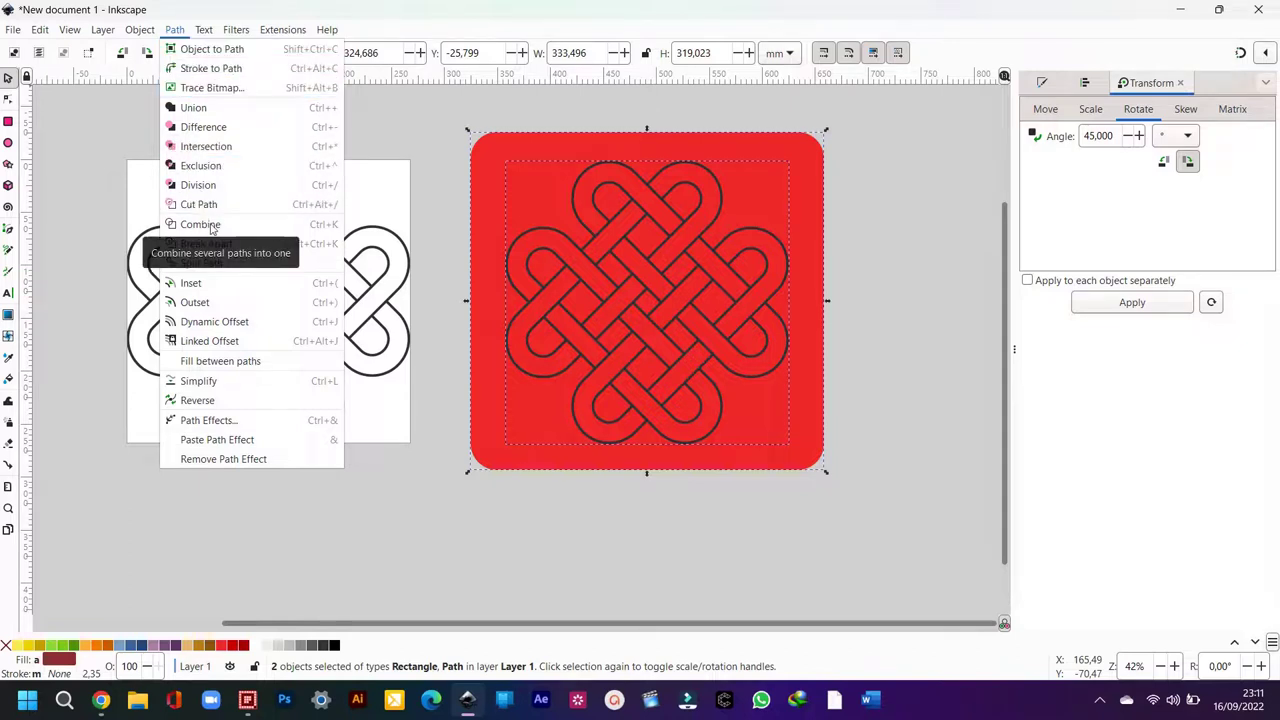
pyautogui.click(200, 224)
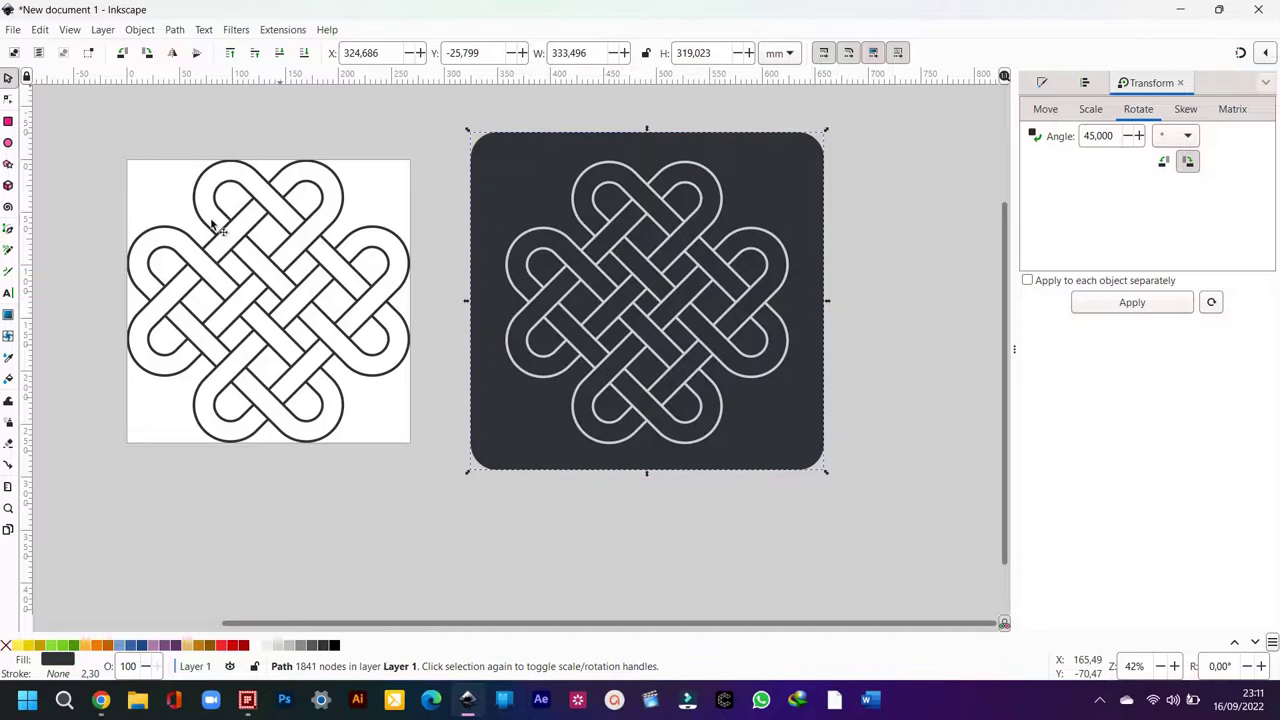
pyautogui.click(175, 30)
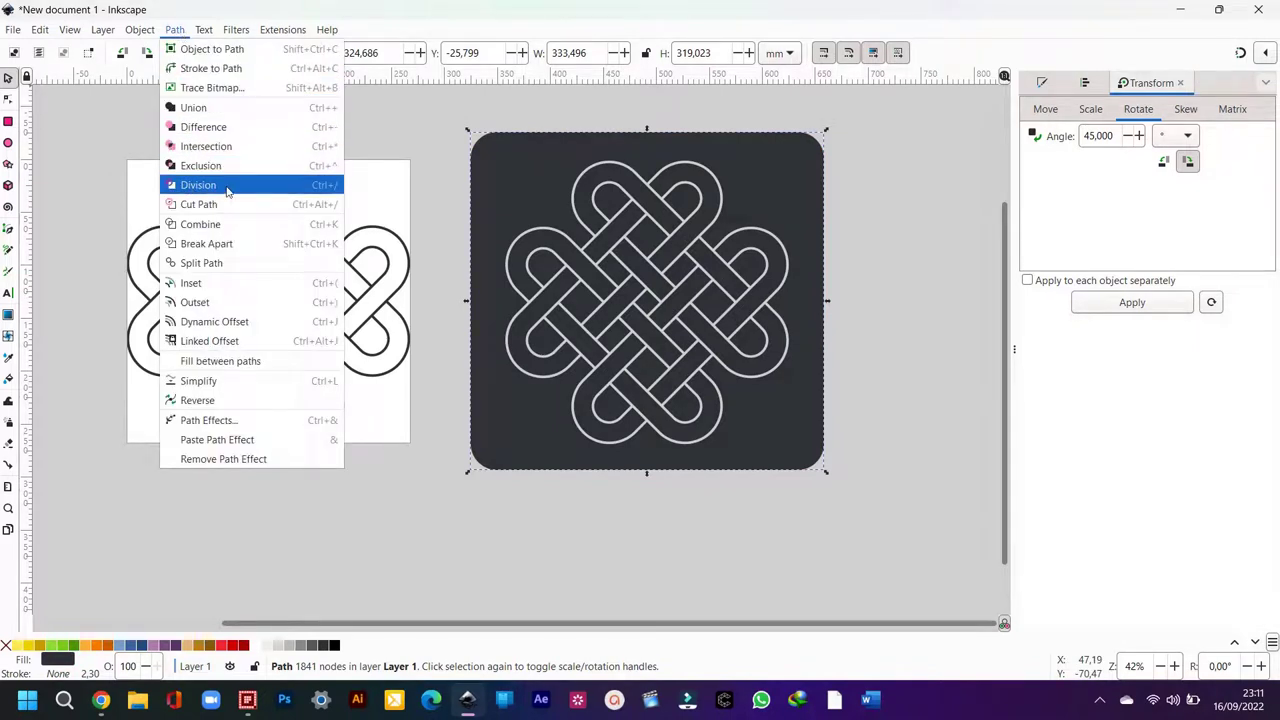
pyautogui.click(227, 190)
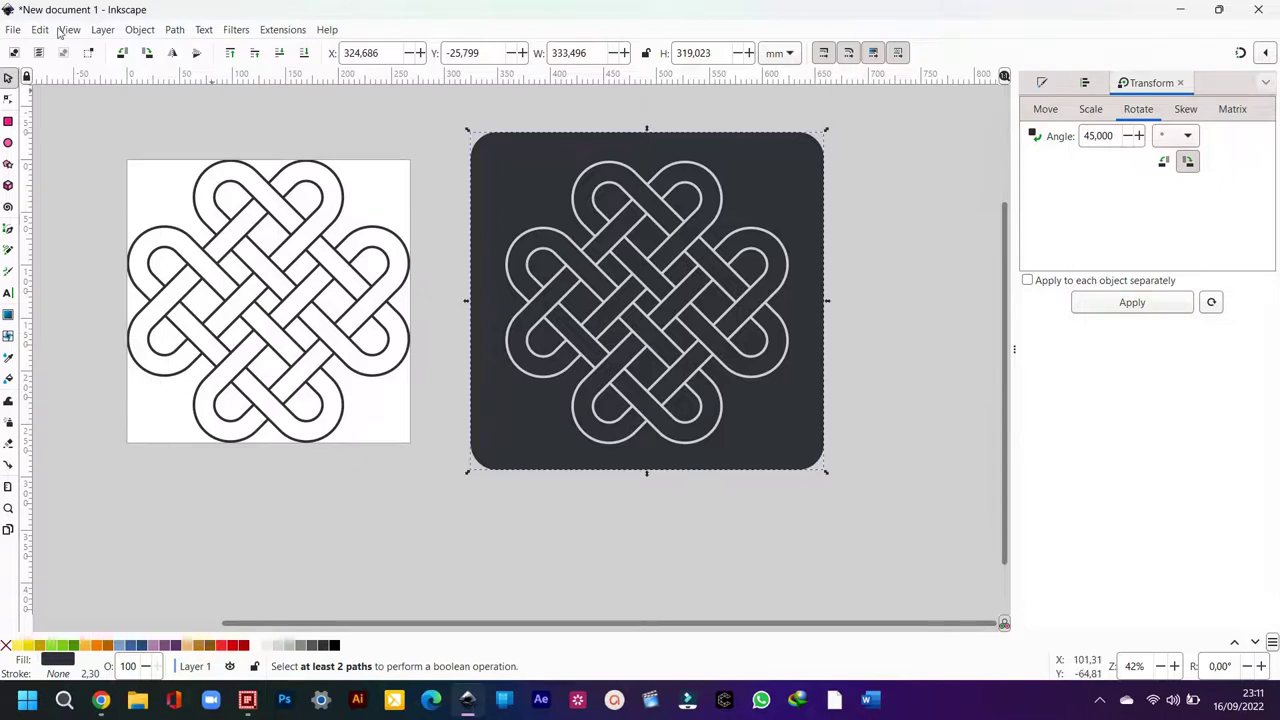
pyautogui.click(39, 30)
pyautogui.click(46, 46)
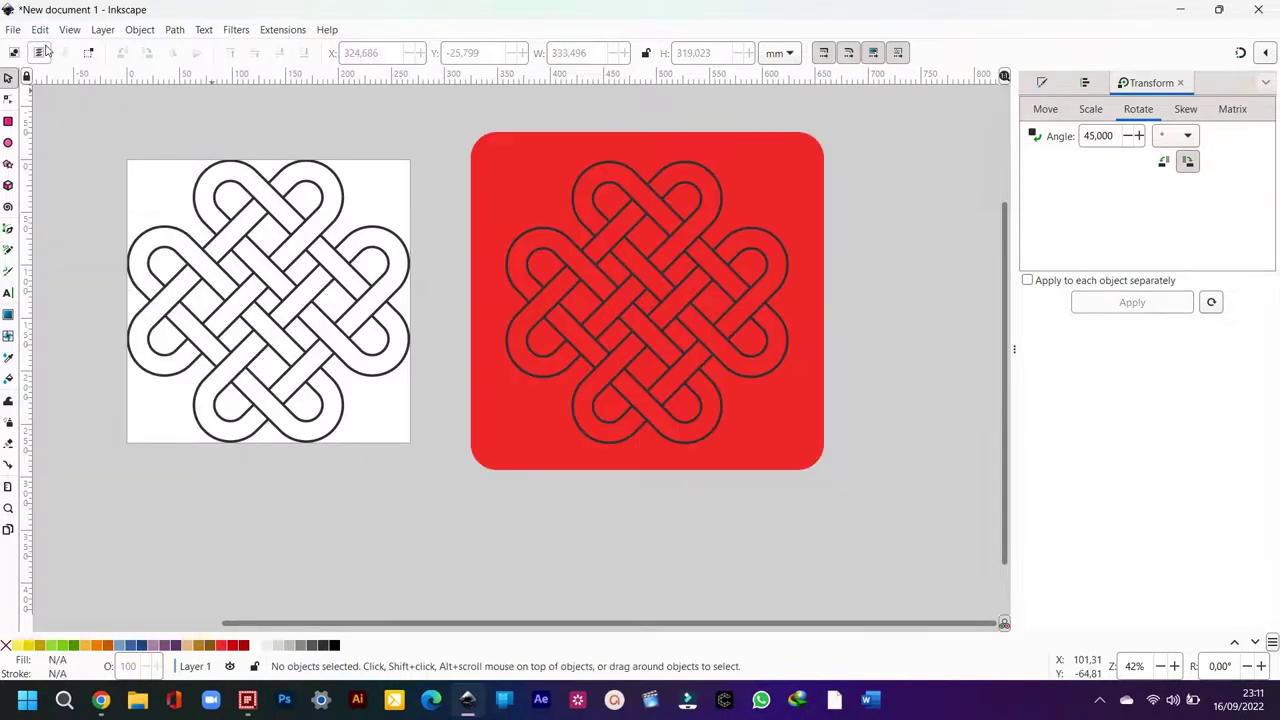
# Step: Divide the red rectangle along the knot with Ctrl+/ and drag the outer frame down
pyautogui.moveTo(454, 114); pyautogui.dragTo(839, 484)
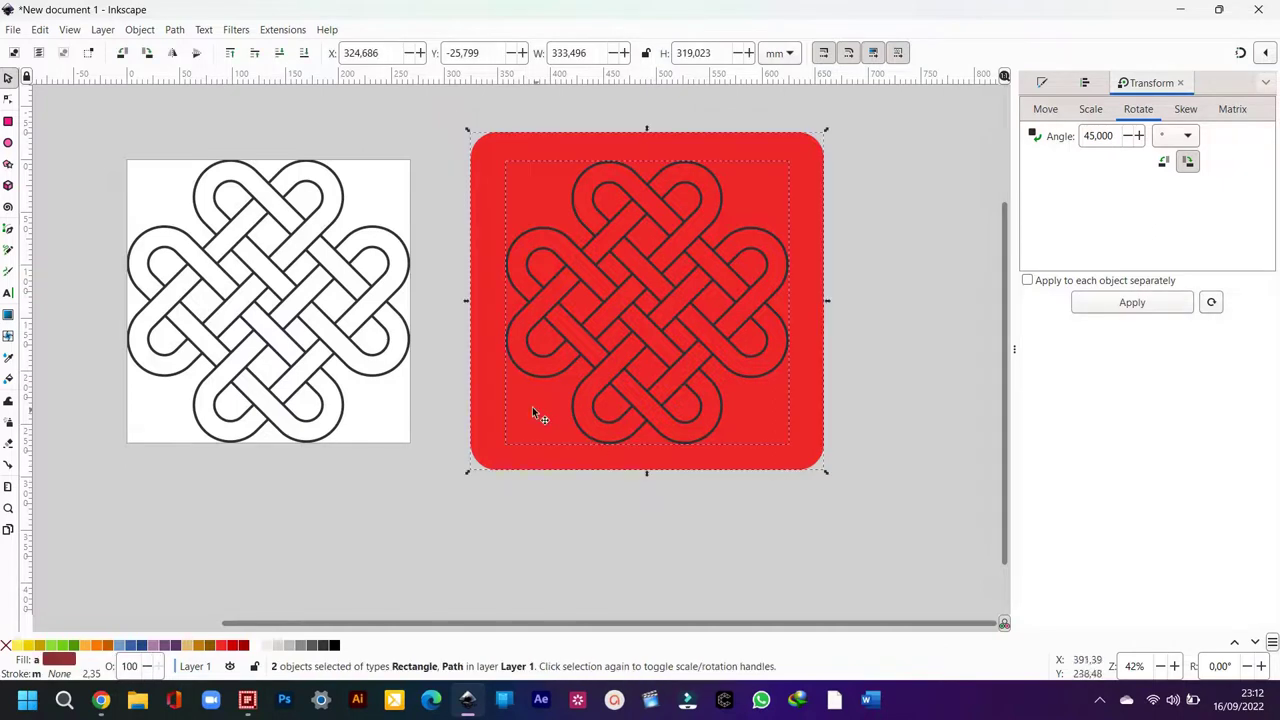
pyautogui.click(175, 30)
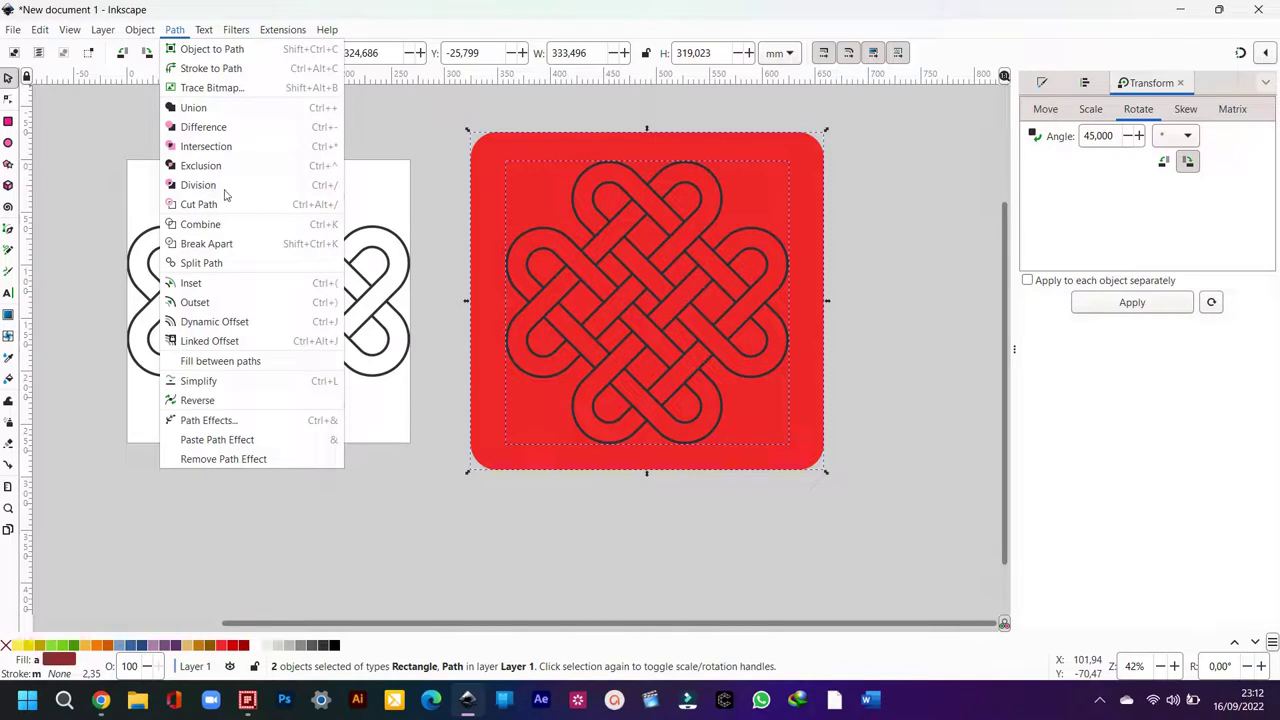
pyautogui.press('Escape')
pyautogui.hotkey('ctrl', '/')
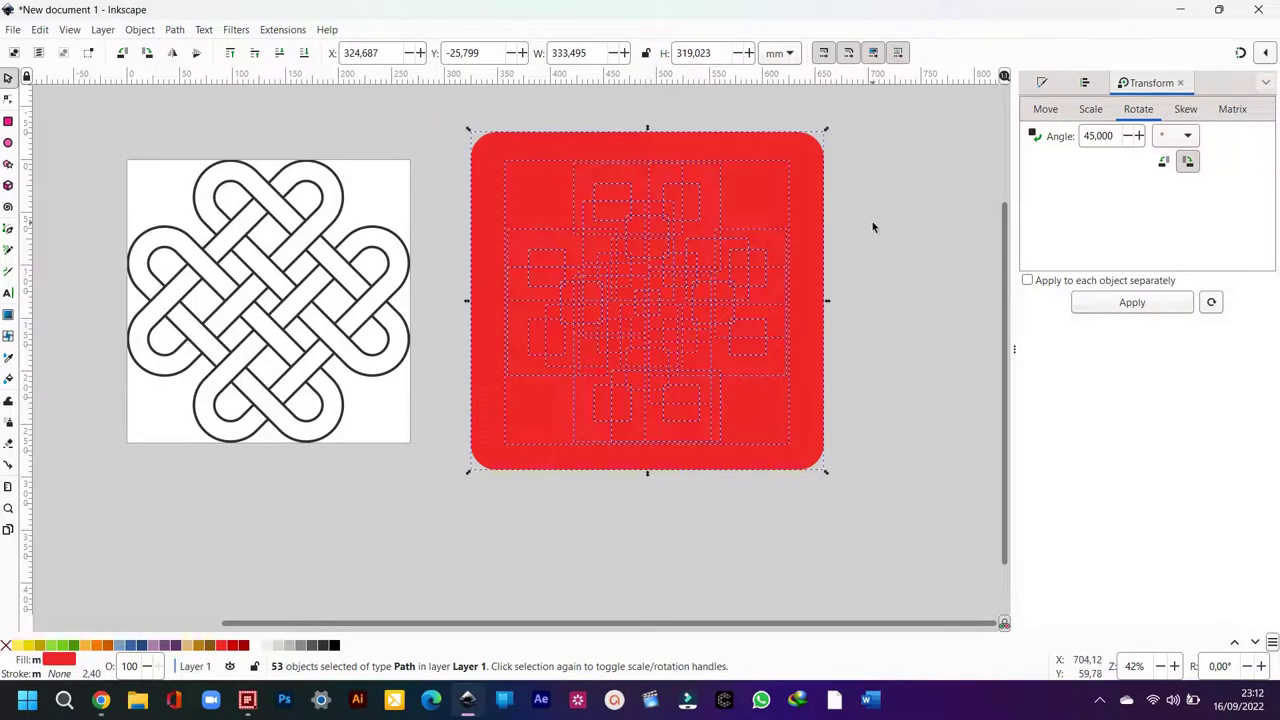
pyautogui.click(872, 221)
pyautogui.click(808, 156)
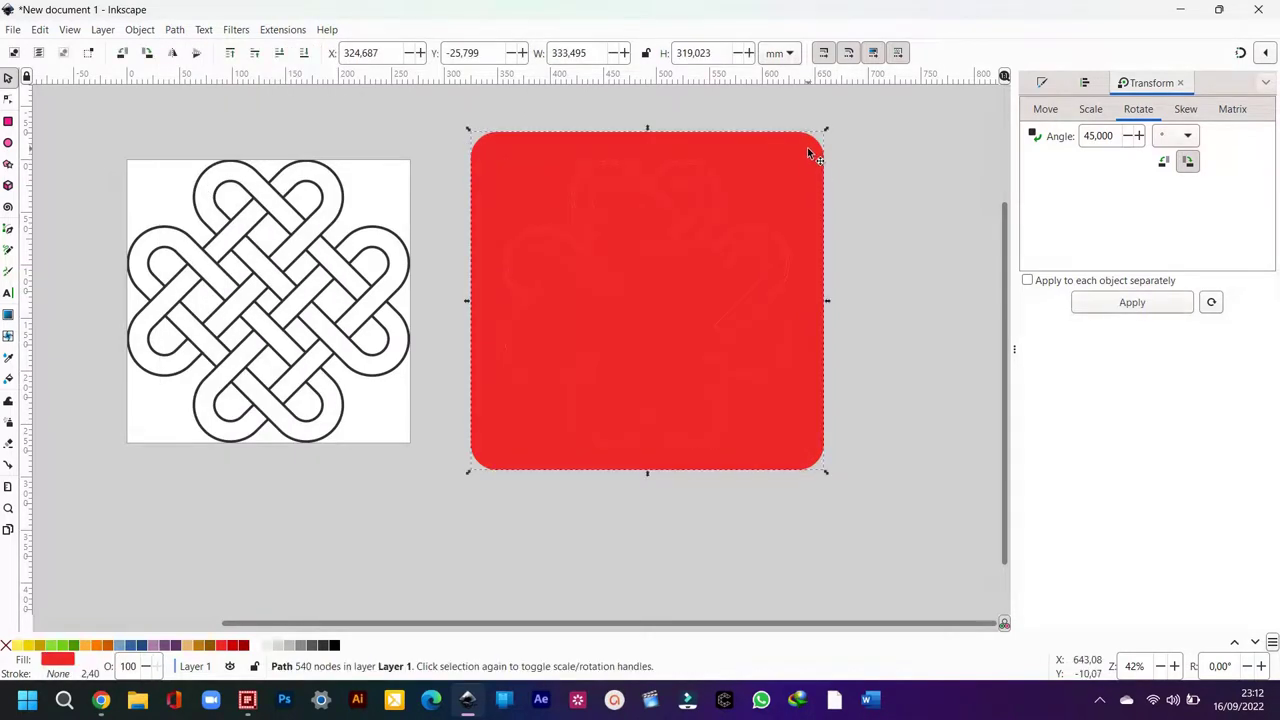
pyautogui.moveTo(808, 154); pyautogui.dragTo(807, 321)
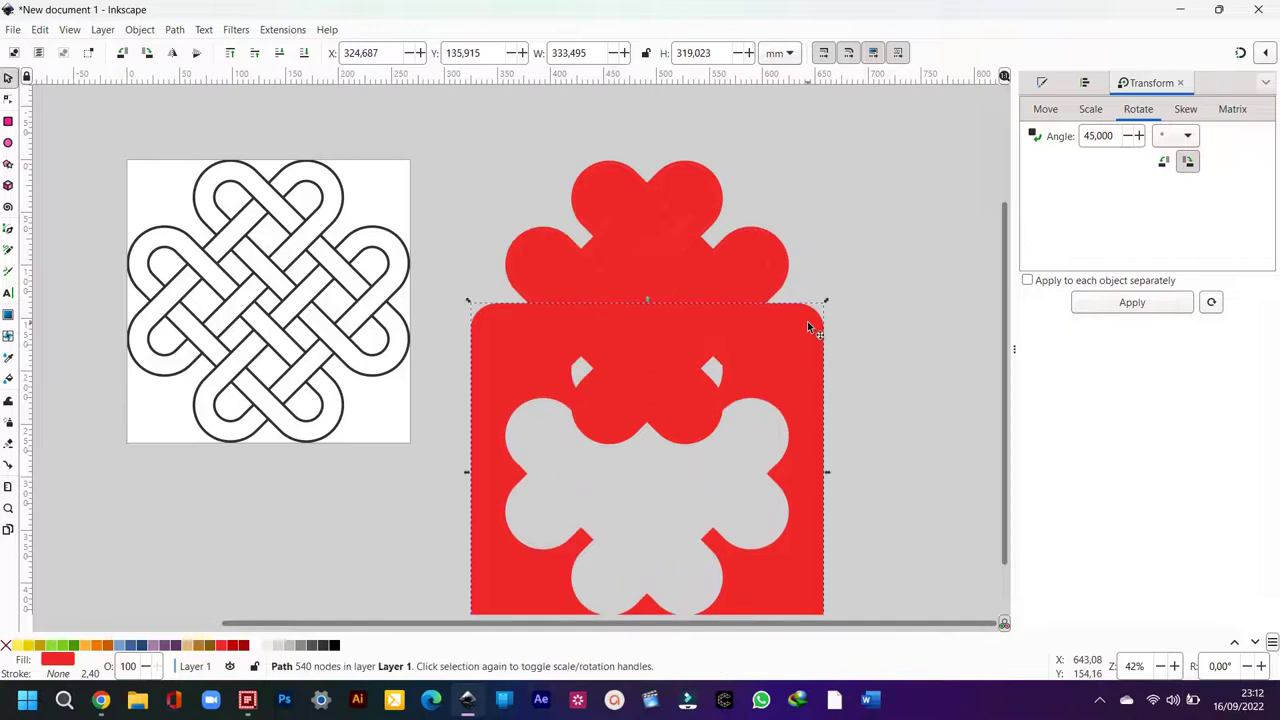
# Step: Delete the outer red frame and fill the 52 knot pieces dark charcoal grey
pyautogui.press('Delete')
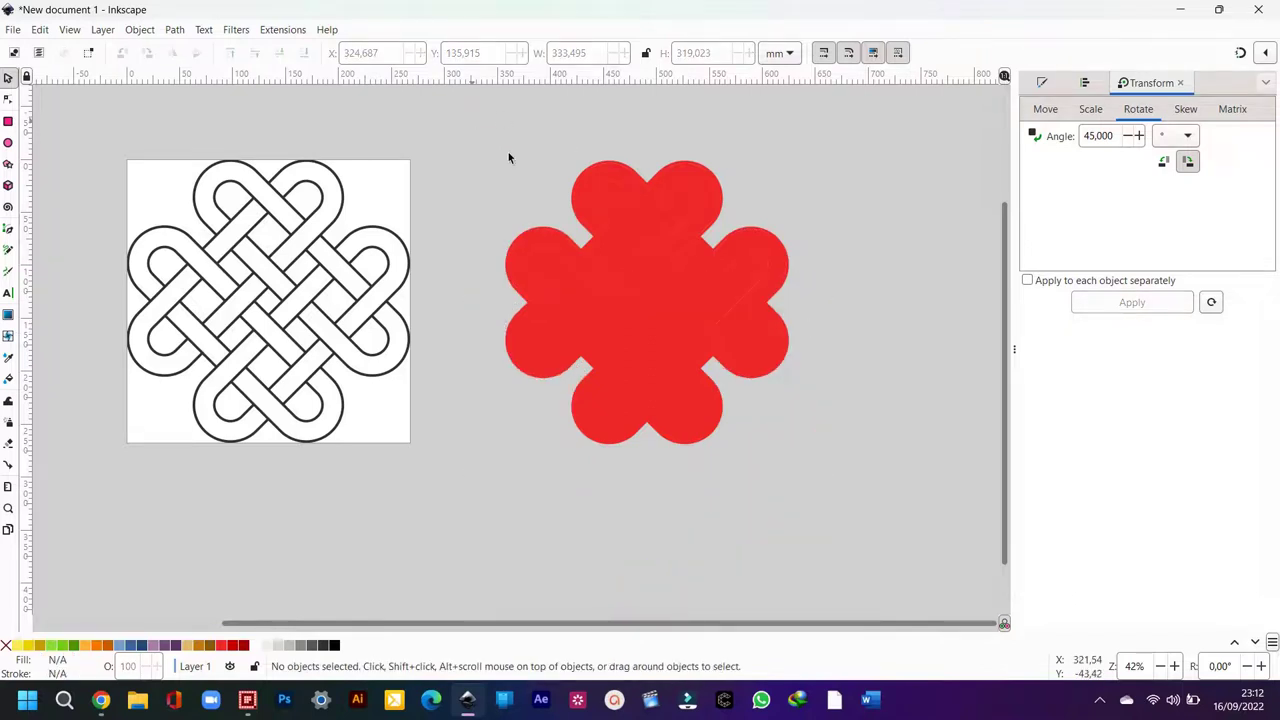
pyautogui.moveTo(467, 113); pyautogui.dragTo(857, 498)
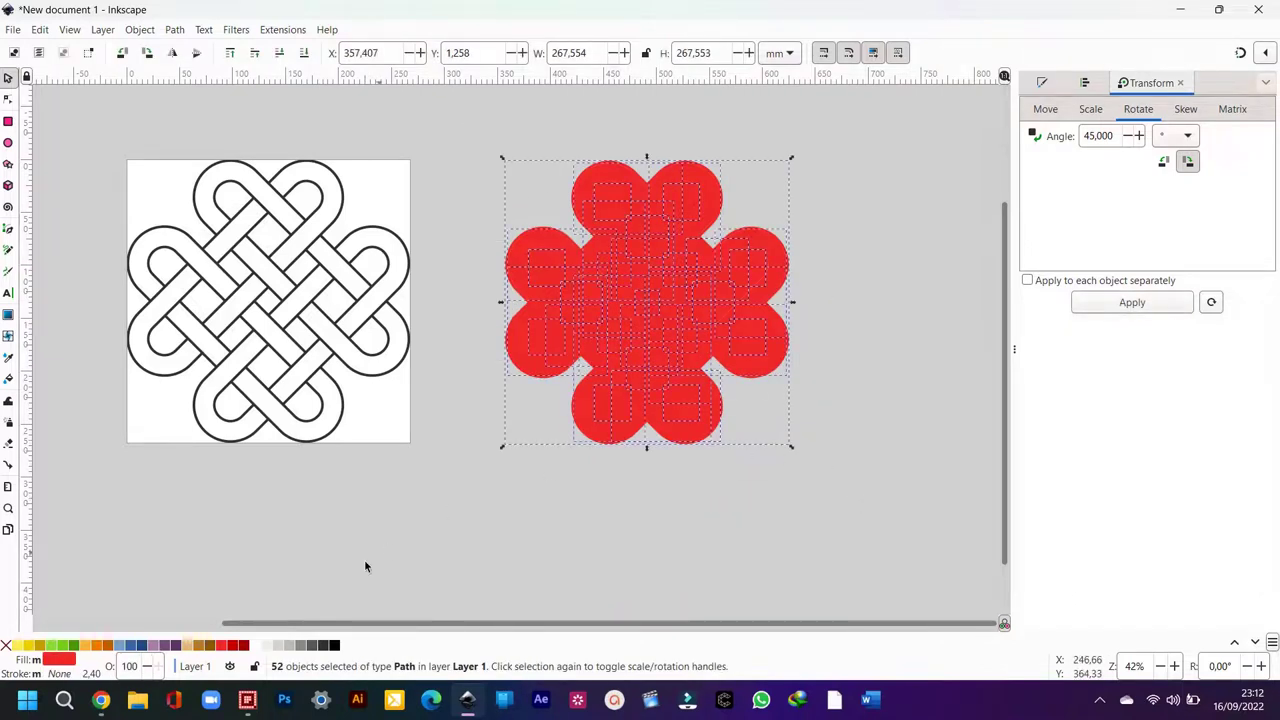
pyautogui.click(287, 645)
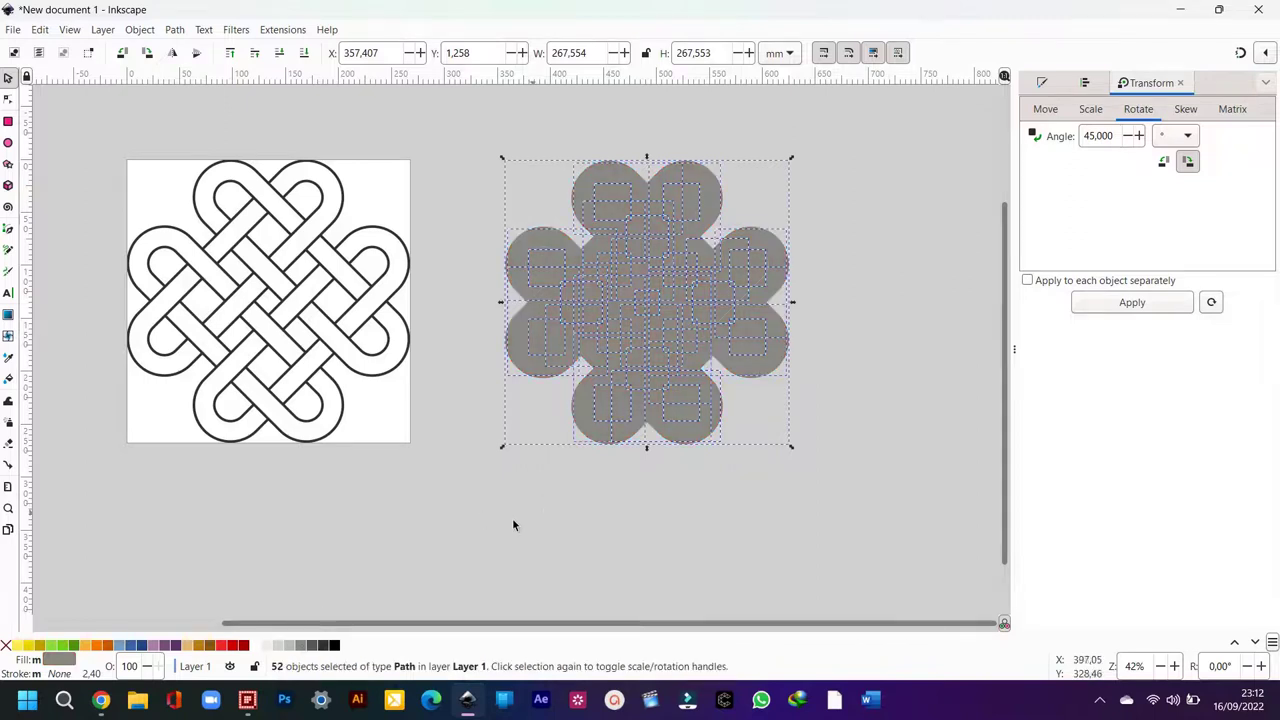
pyautogui.click(323, 645)
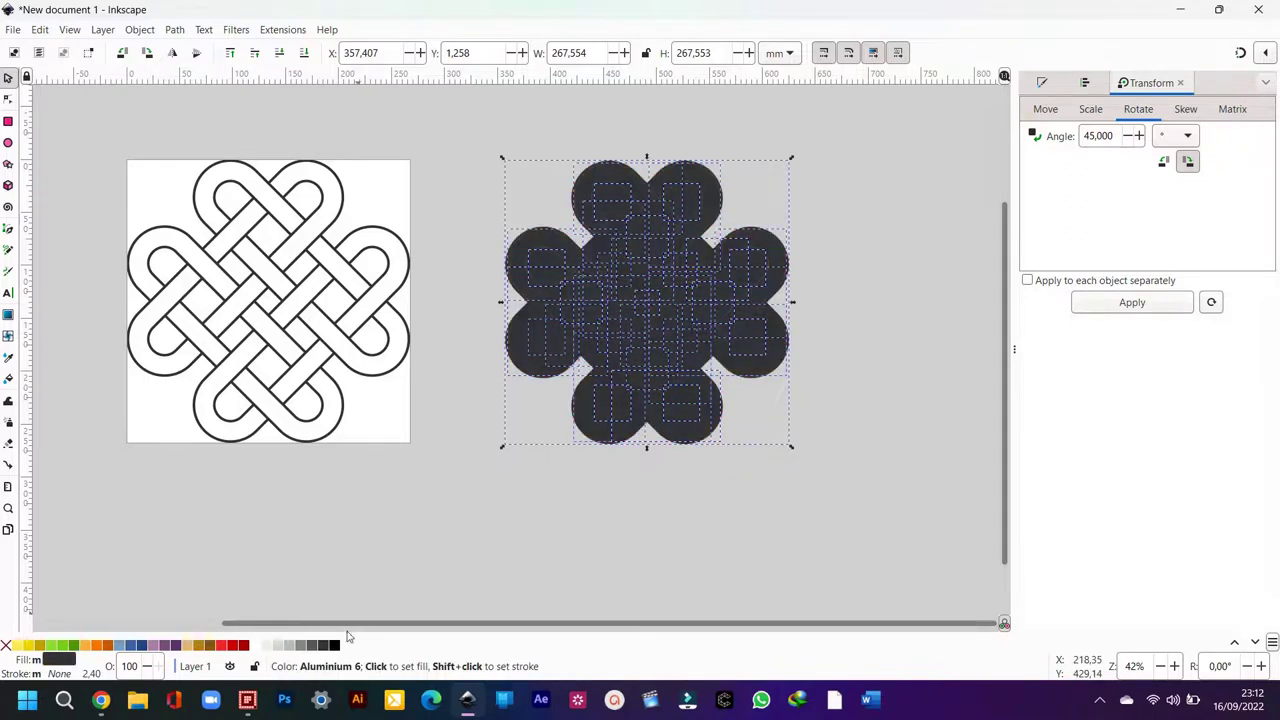
pyautogui.click(550, 557)
pyautogui.keyDown('ctrl'); pyautogui.scroll(4, 686, 409); pyautogui.keyUp('ctrl')
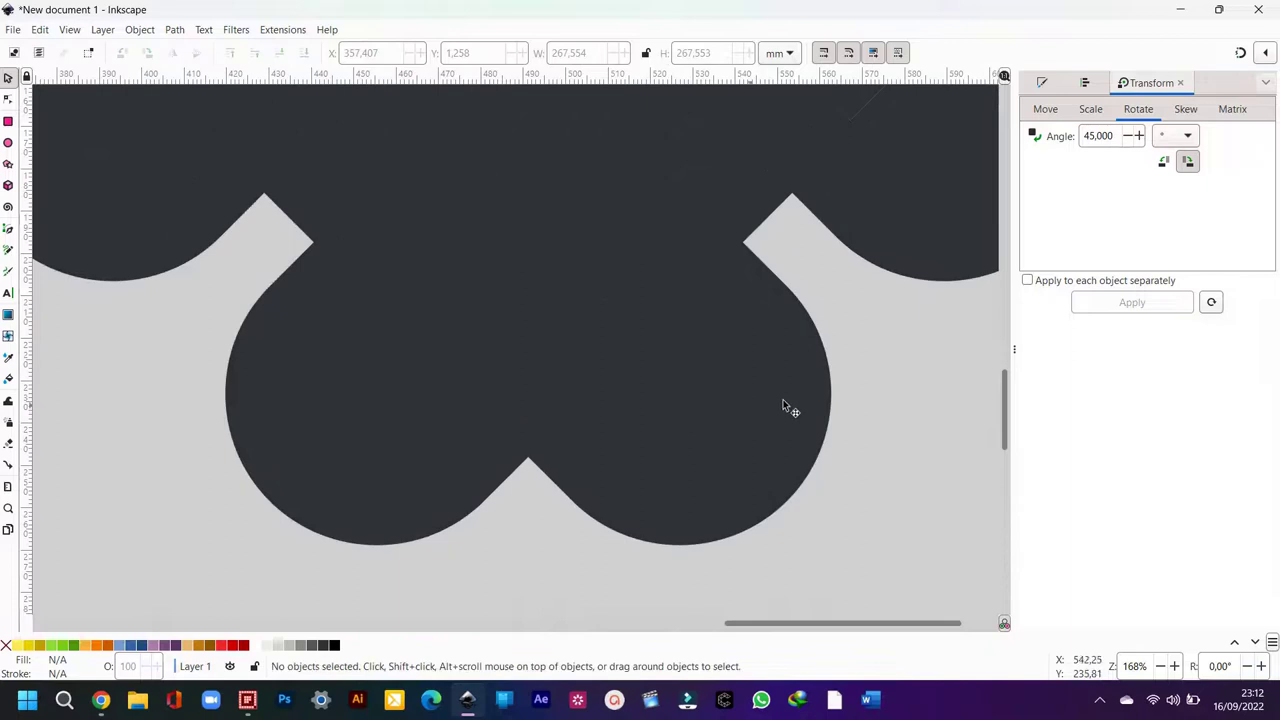
# Step: Delete the large dark piece covering the knot to expose its interlaced strands
pyautogui.click(827, 376)
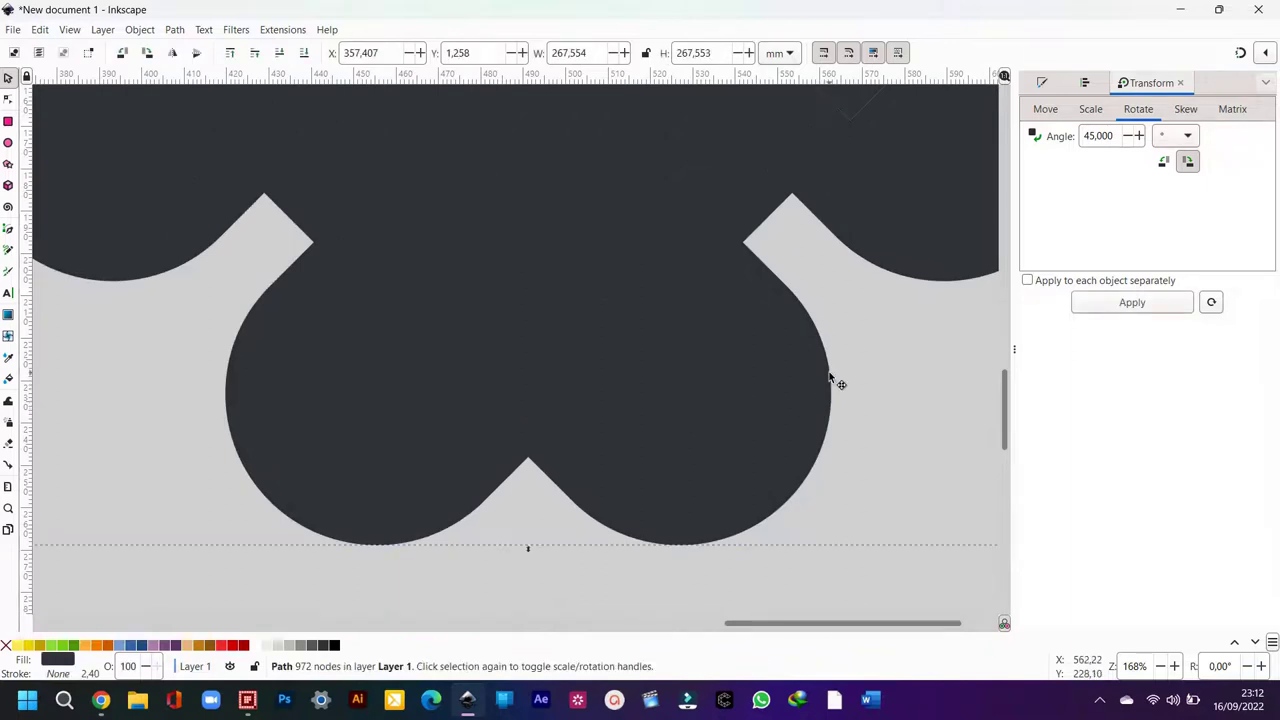
pyautogui.press('Delete')
pyautogui.keyDown('ctrl'); pyautogui.scroll(-2, 715, 415); pyautogui.keyUp('ctrl')
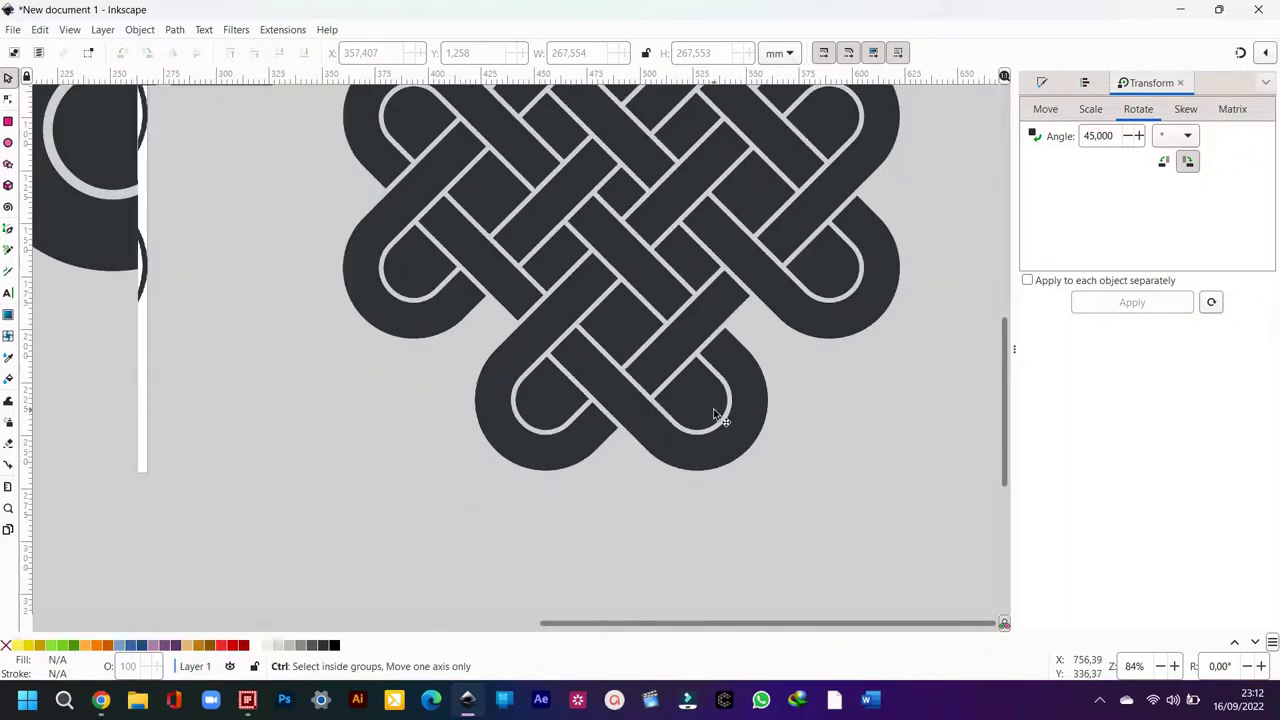
pyautogui.keyDown('ctrl'); pyautogui.scroll(-1, 715, 415); pyautogui.keyUp('ctrl')
pyautogui.keyDown('ctrl'); pyautogui.scroll(-1, 715, 415); pyautogui.keyUp('ctrl')
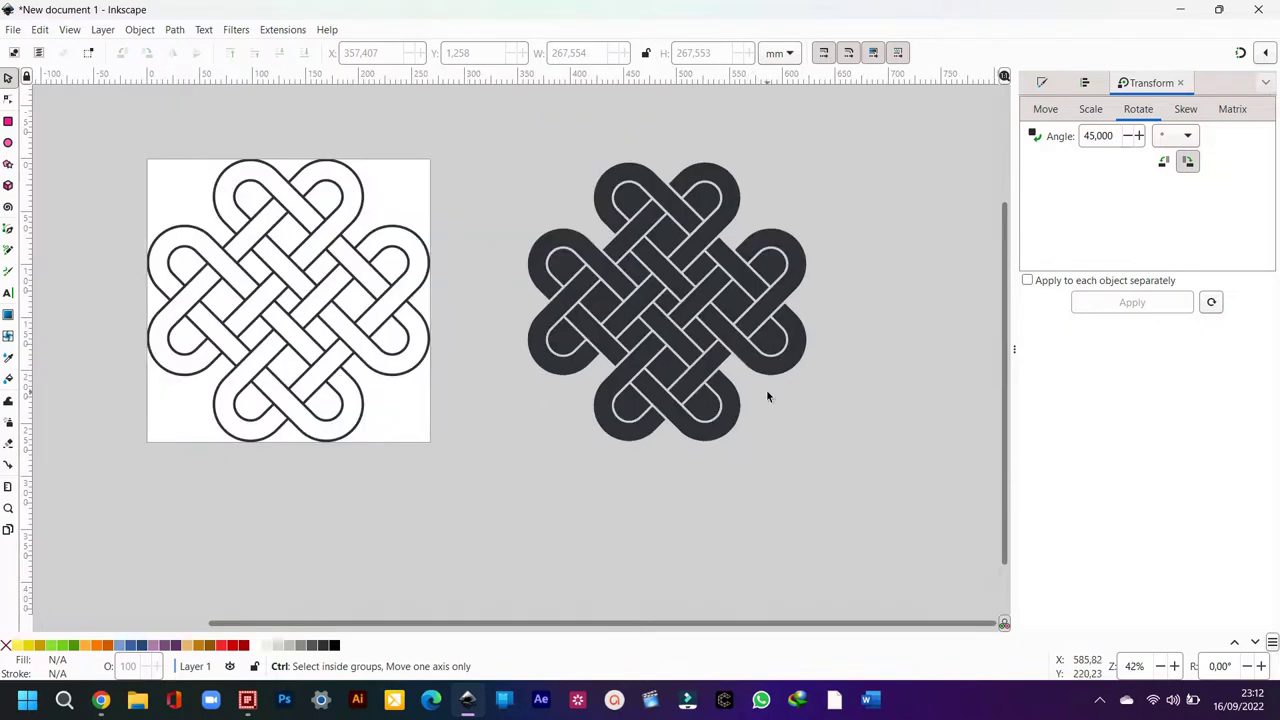
pyautogui.keyDown('ctrl'); pyautogui.scroll(1, 766, 390); pyautogui.keyUp('ctrl')
# Step: Remove the small filler patches between the strands in the knot's upper area
pyautogui.click(631, 168)
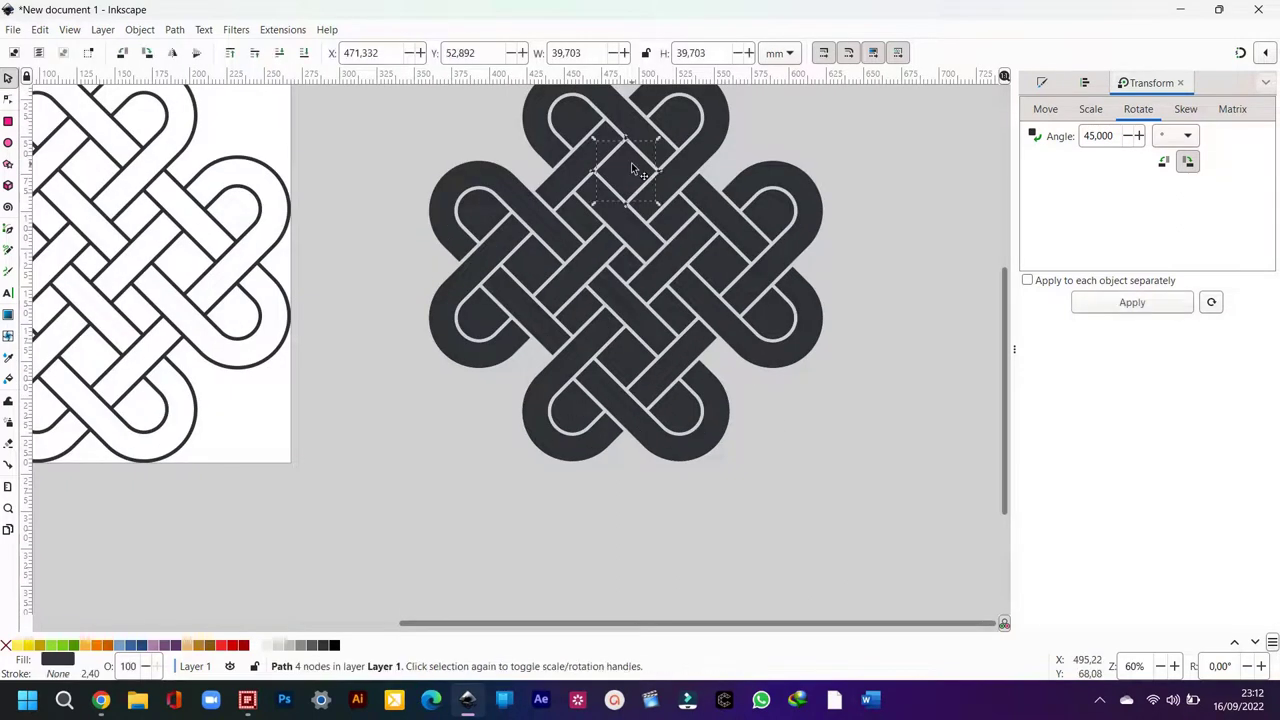
pyautogui.press('Escape')
pyautogui.click(634, 170)
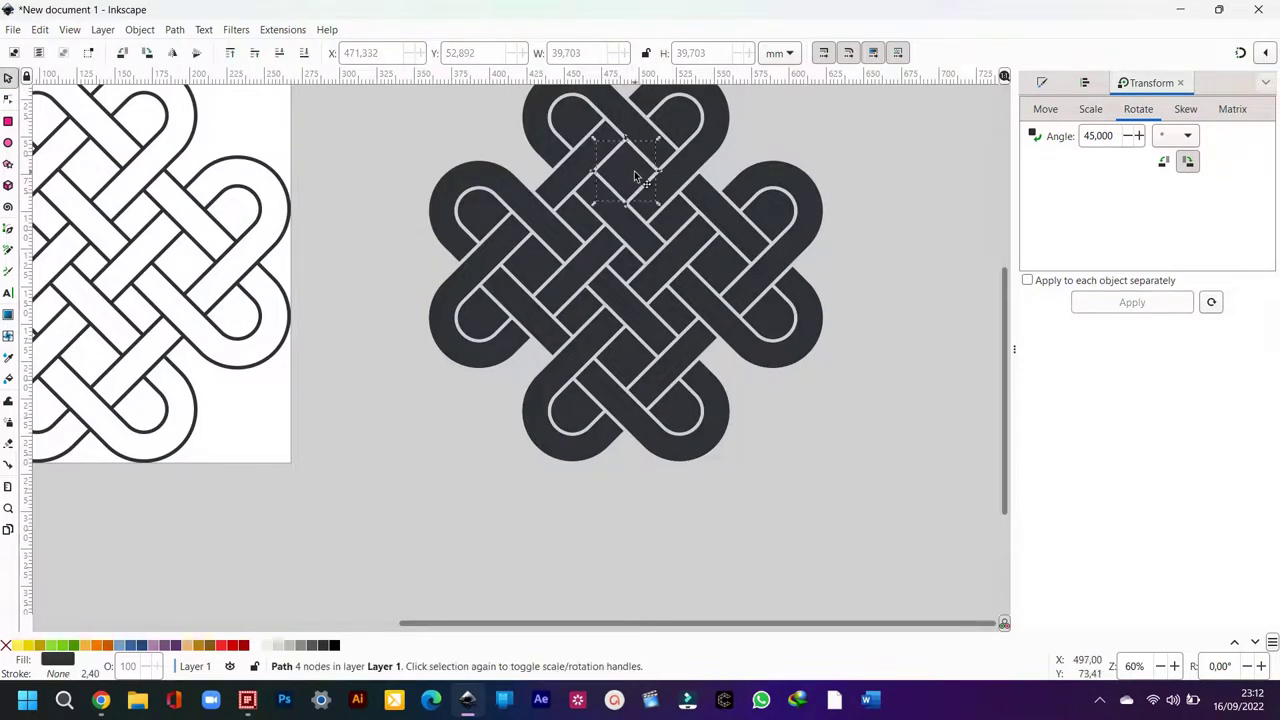
pyautogui.press('Delete')
pyautogui.click(673, 222)
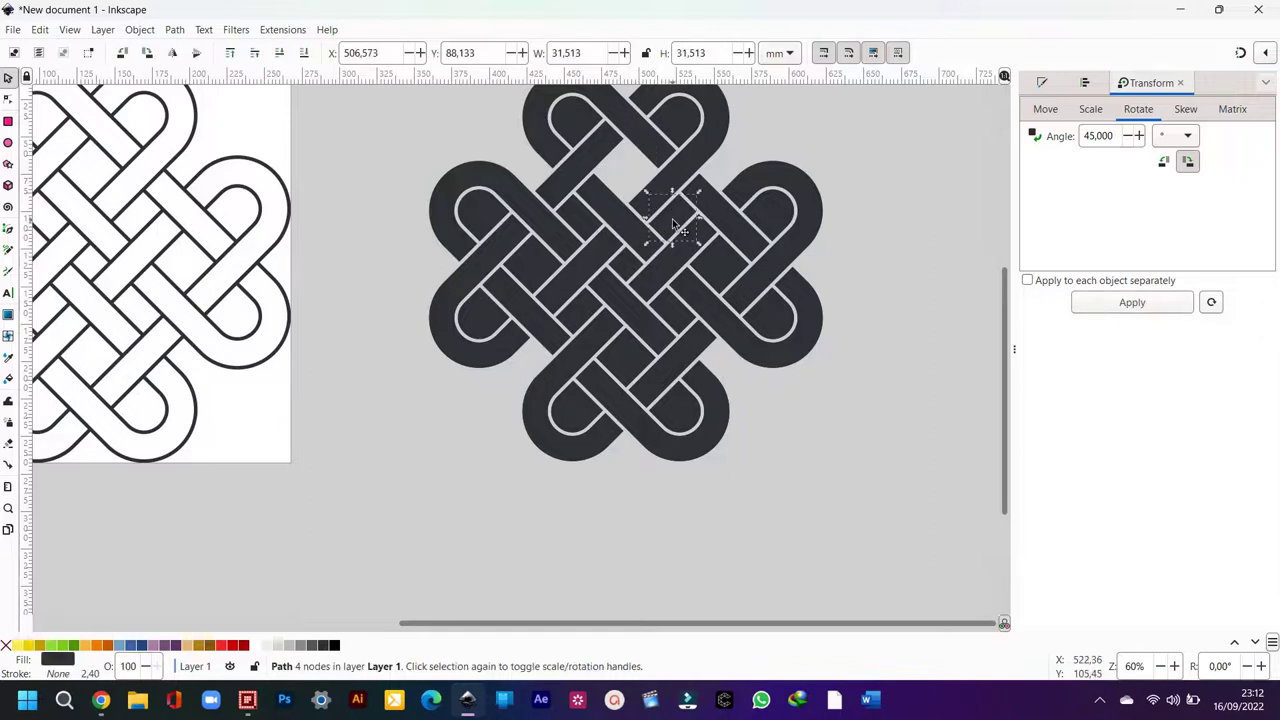
pyautogui.press('Delete')
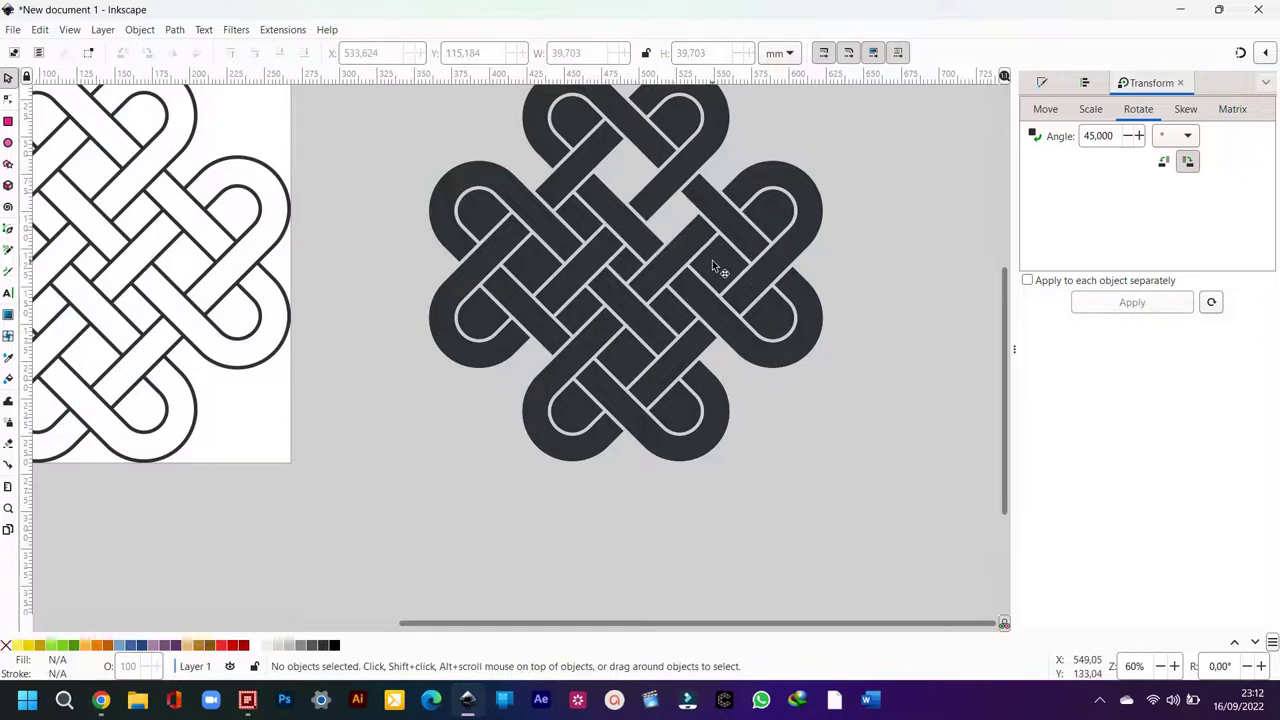
pyautogui.click(712, 260)
pyautogui.press('Delete')
pyautogui.click(770, 215)
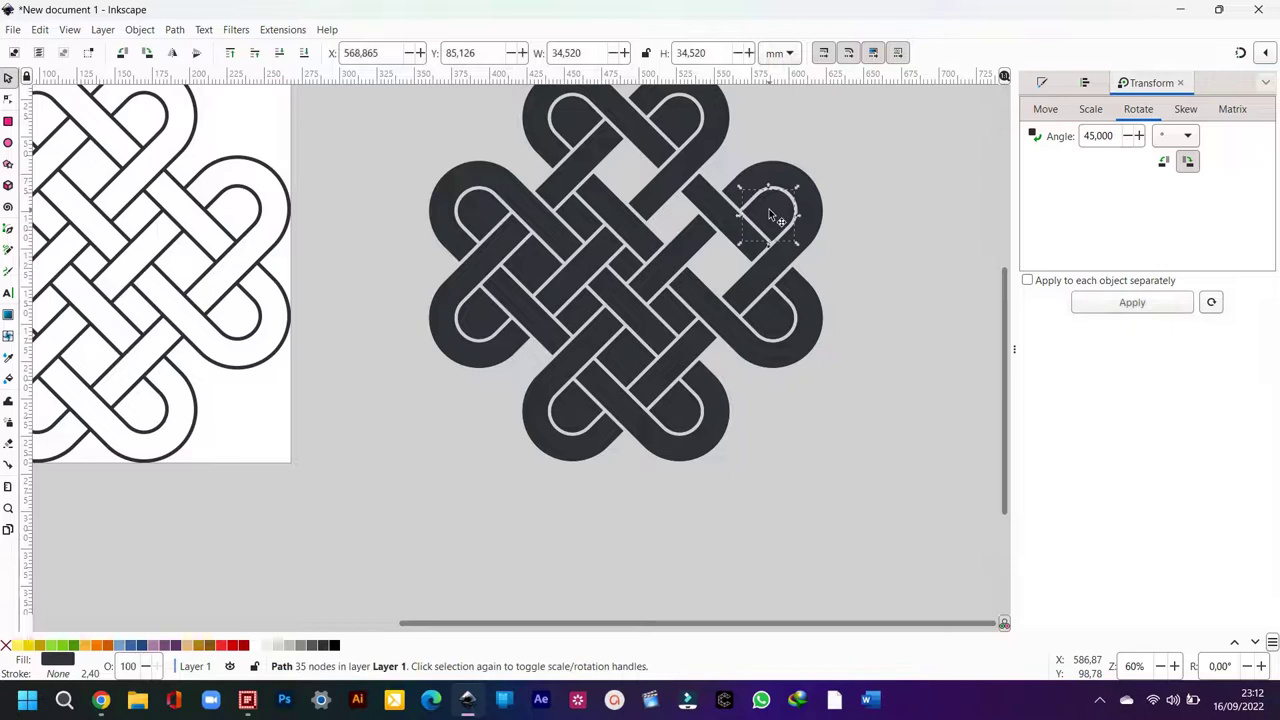
pyautogui.press('Delete')
pyautogui.scroll(1, 815, 267)
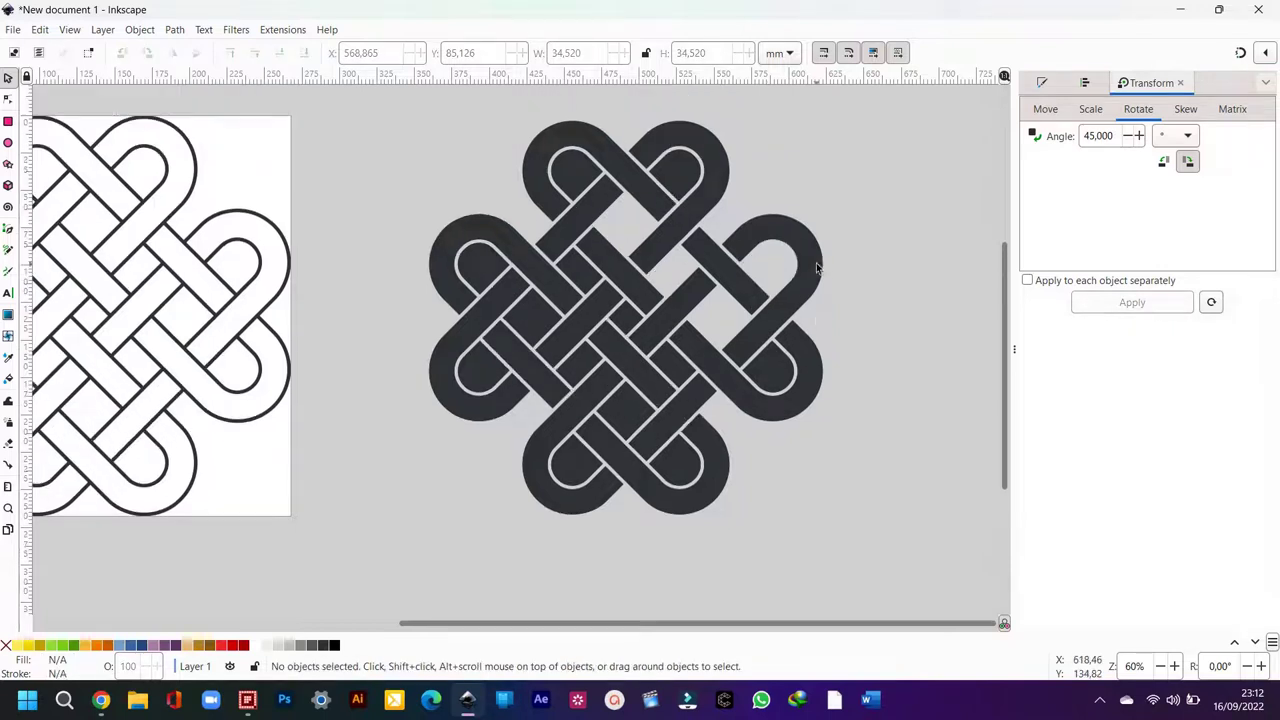
# Step: Delete the inner arcs of the top-right and top-left loops
pyautogui.click(680, 172)
pyautogui.press('Delete')
pyautogui.hotkey('ctrl', 'z')
pyautogui.press('Delete')
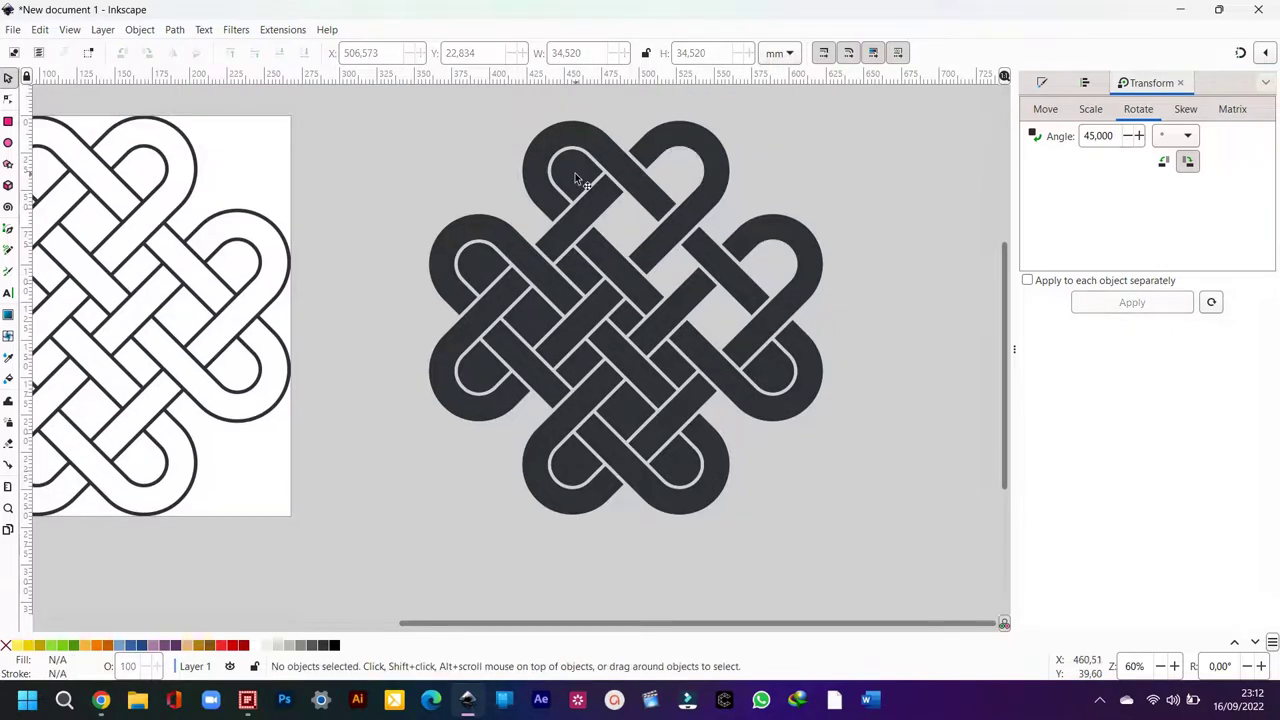
pyautogui.click(575, 183)
pyautogui.press('Delete')
# Step: Remove the leftover pieces on the knot's left side and in its centre
pyautogui.click(581, 272)
pyautogui.click(581, 272)
pyautogui.press('Delete')
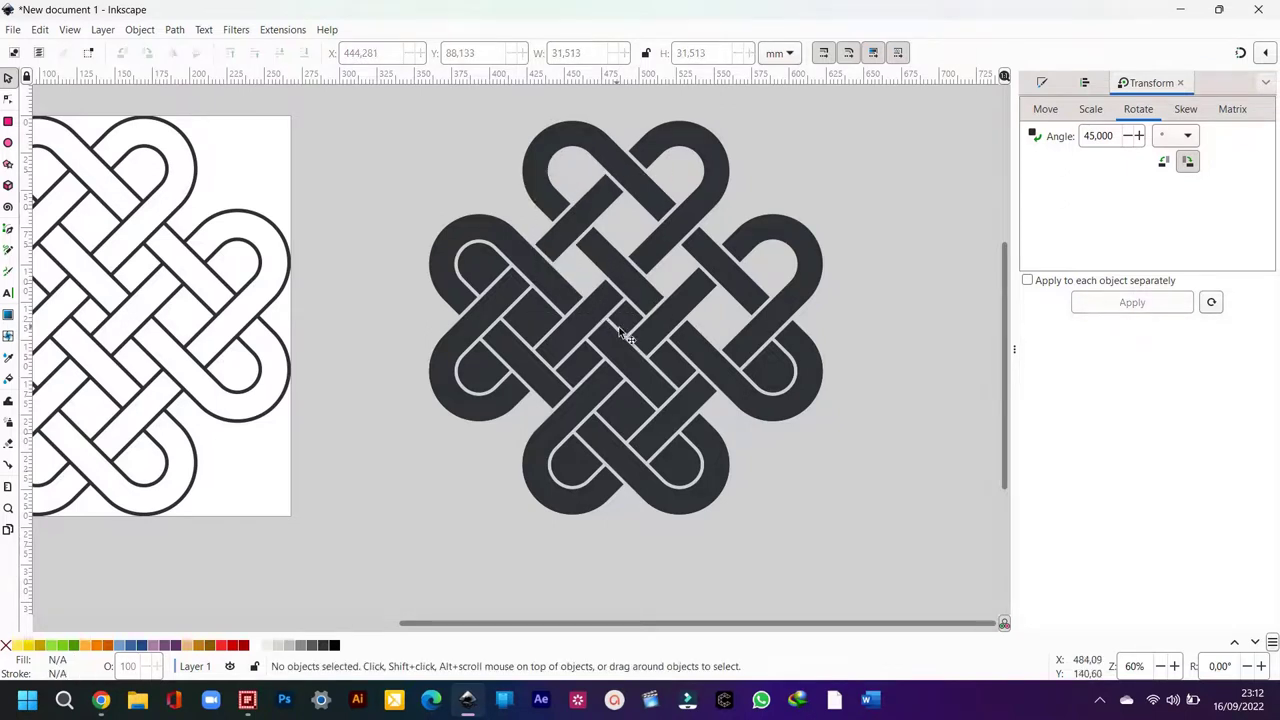
pyautogui.click(630, 325)
pyautogui.press('Delete')
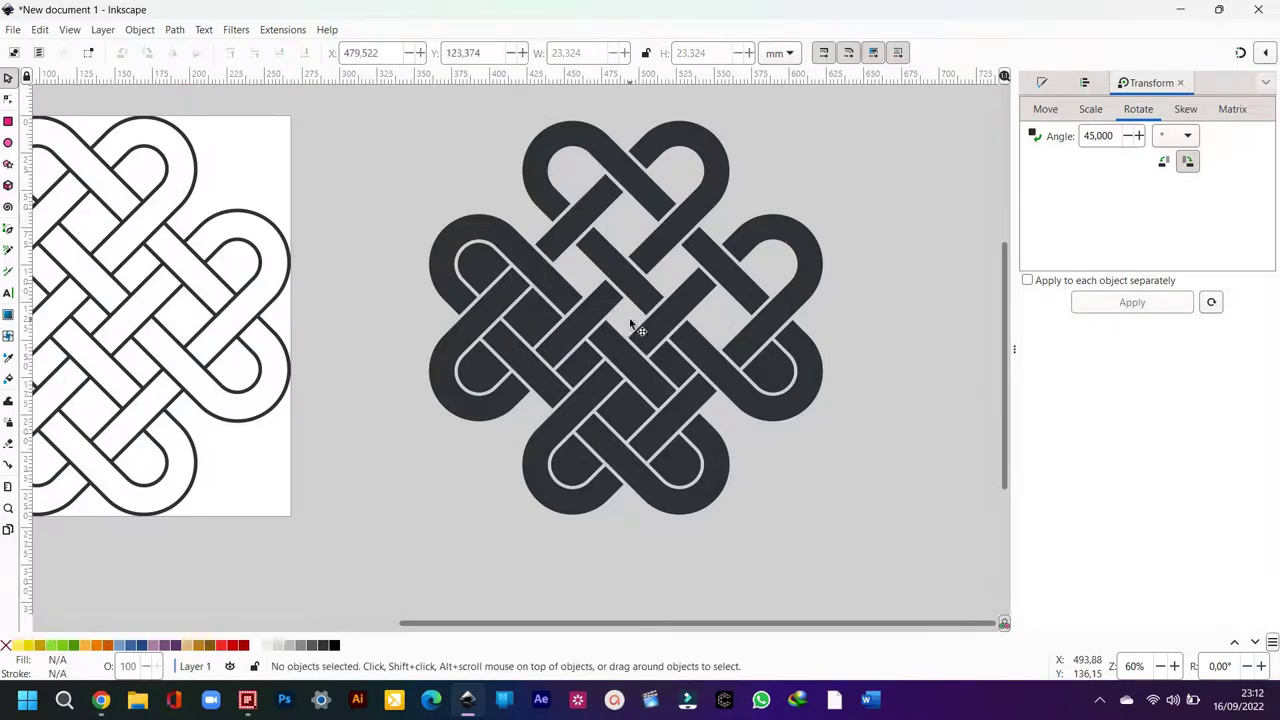
pyautogui.click(663, 361)
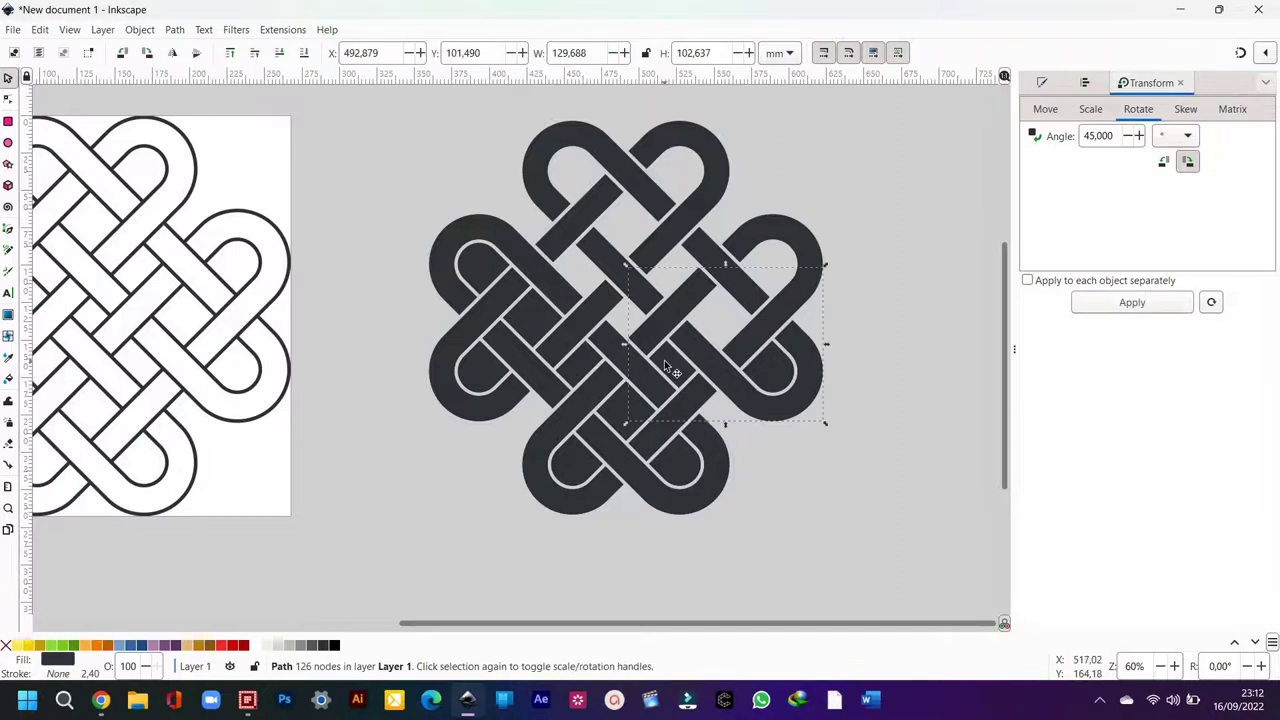
pyautogui.press('Delete')
pyautogui.press('Delete')
pyautogui.click(664, 360)
pyautogui.press('Delete')
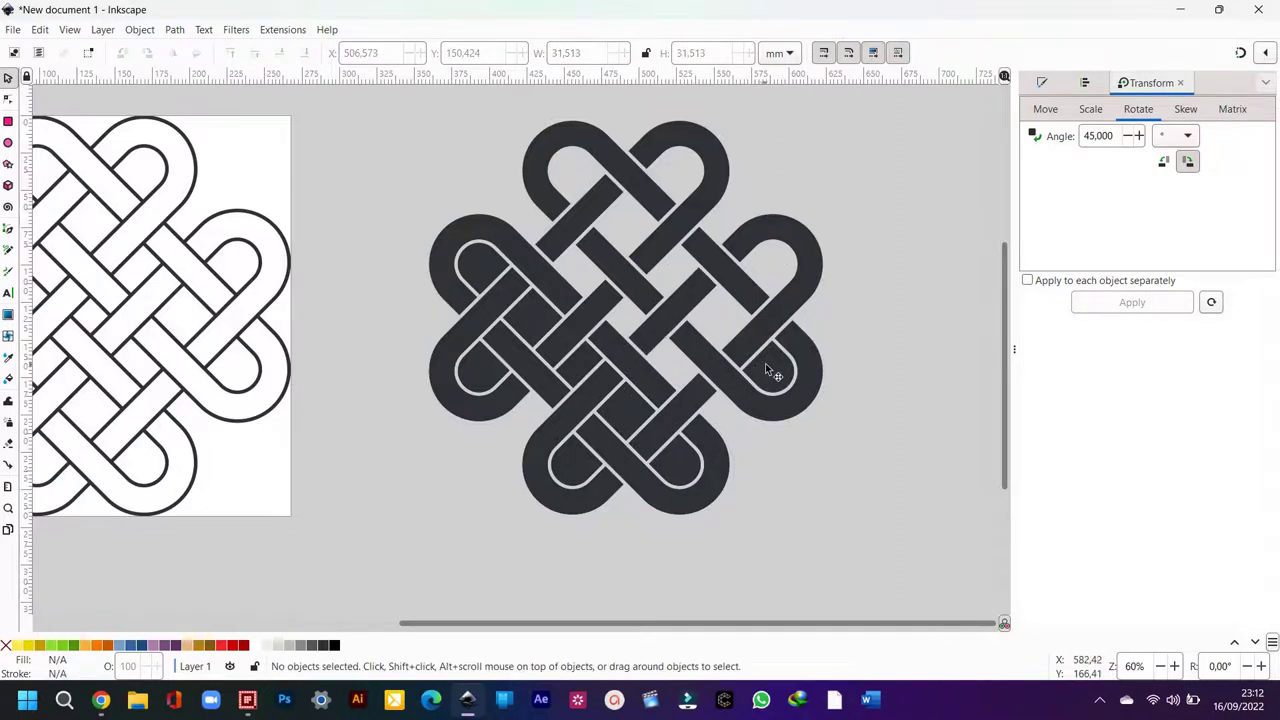
# Step: Delete the white inner outlines of the right and bottom loops
pyautogui.click(766, 363)
pyautogui.press('Escape')
pyautogui.click(764, 366)
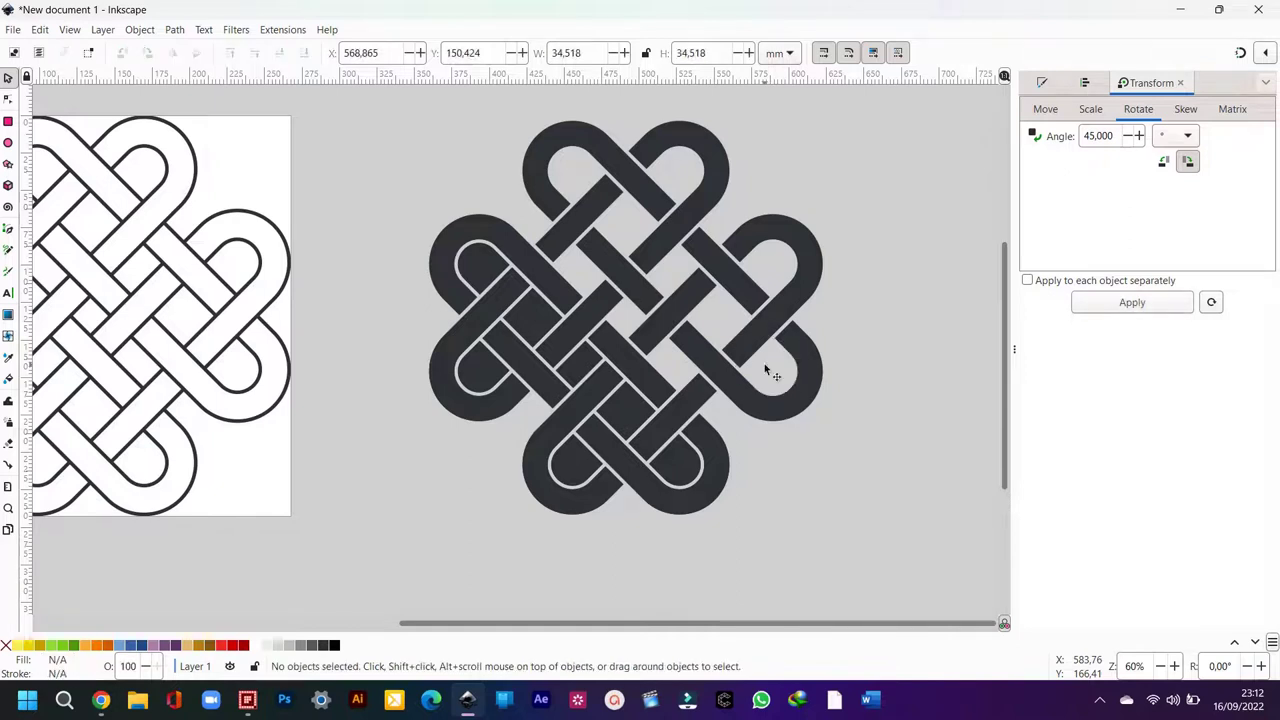
pyautogui.press('Delete')
pyautogui.click(669, 473)
pyautogui.press('Delete')
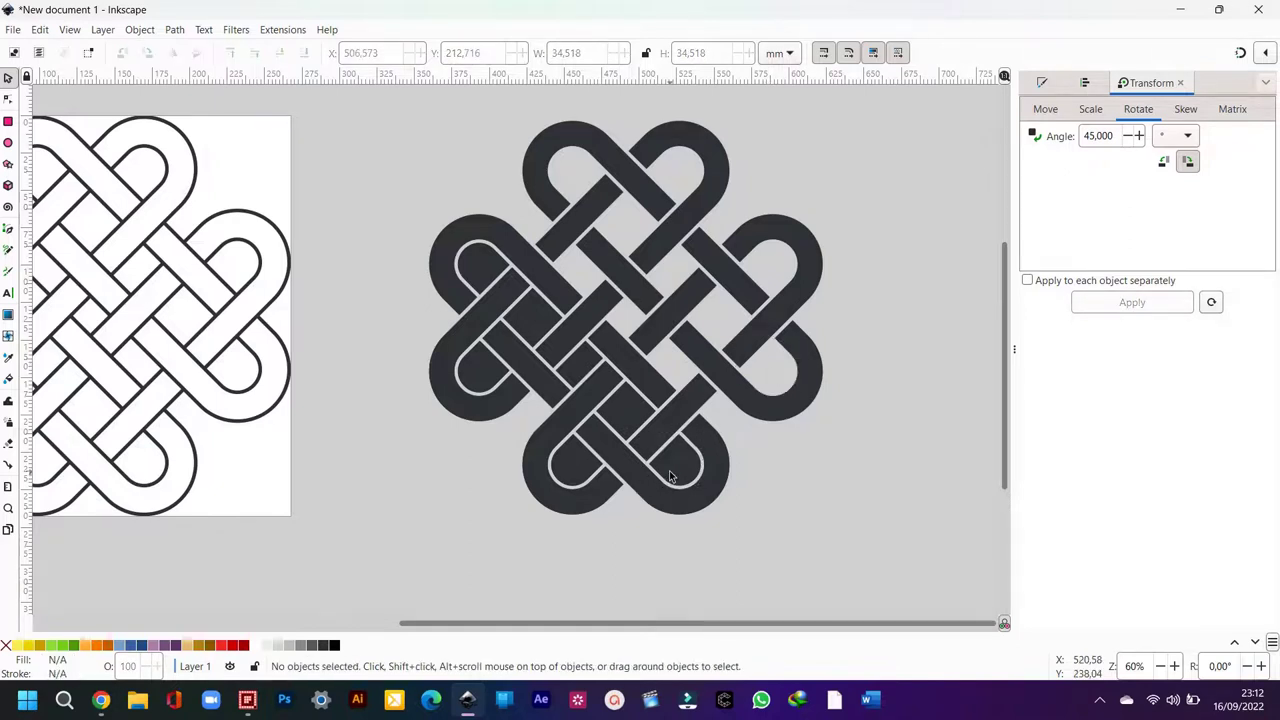
# Step: Clear the small pieces near the centre and the bottom-left loop's inner outline
pyautogui.click(632, 420)
pyautogui.press('Escape')
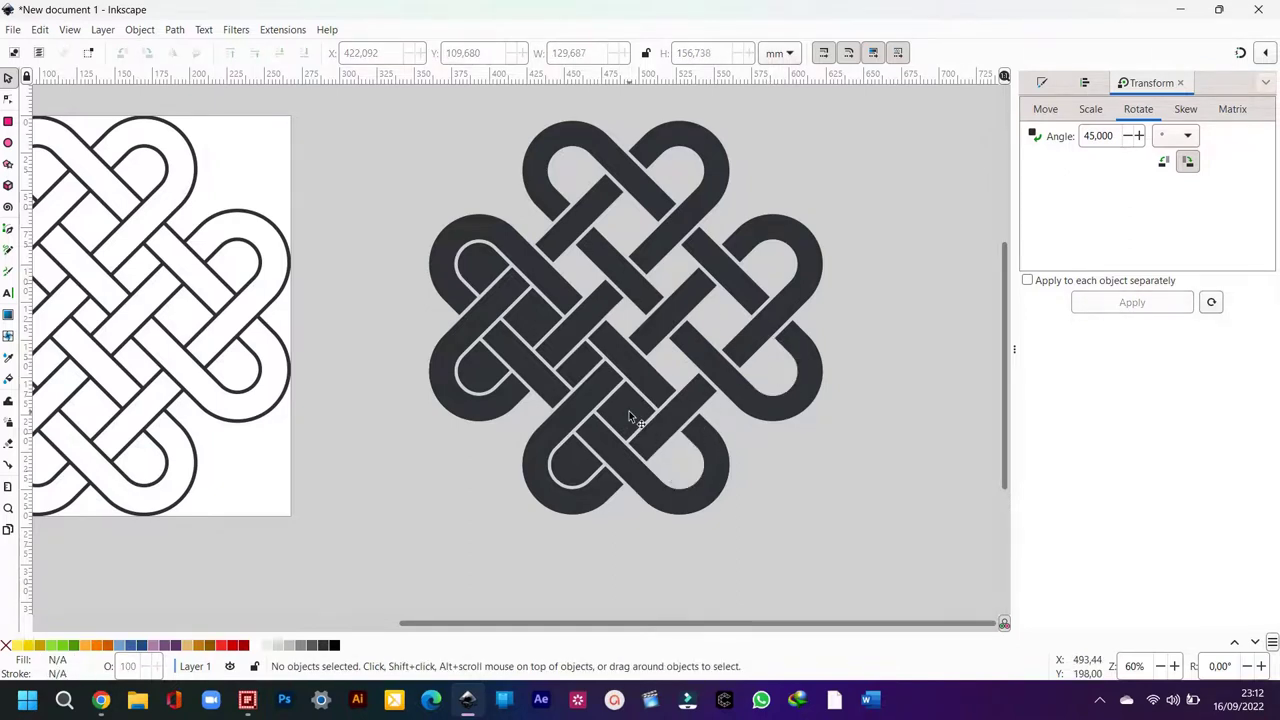
pyautogui.click(620, 435)
pyautogui.press('Delete')
pyautogui.click(582, 460)
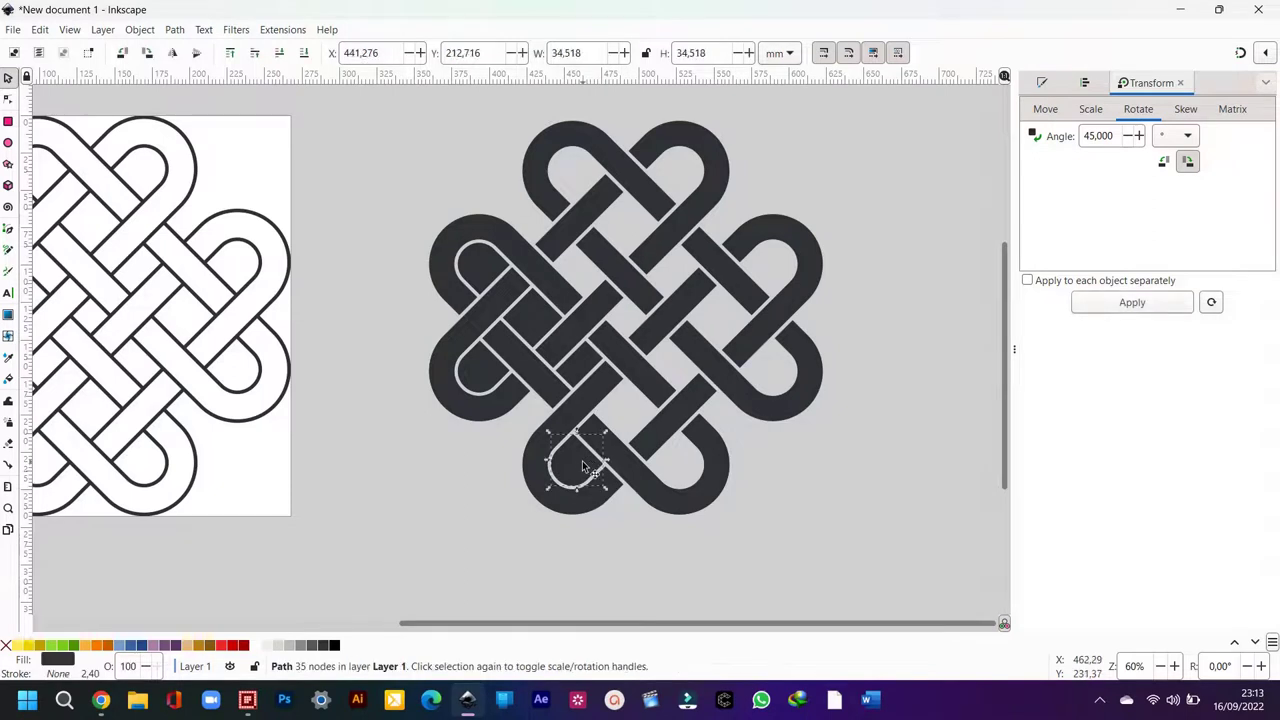
pyautogui.press('Delete')
pyautogui.click(587, 361)
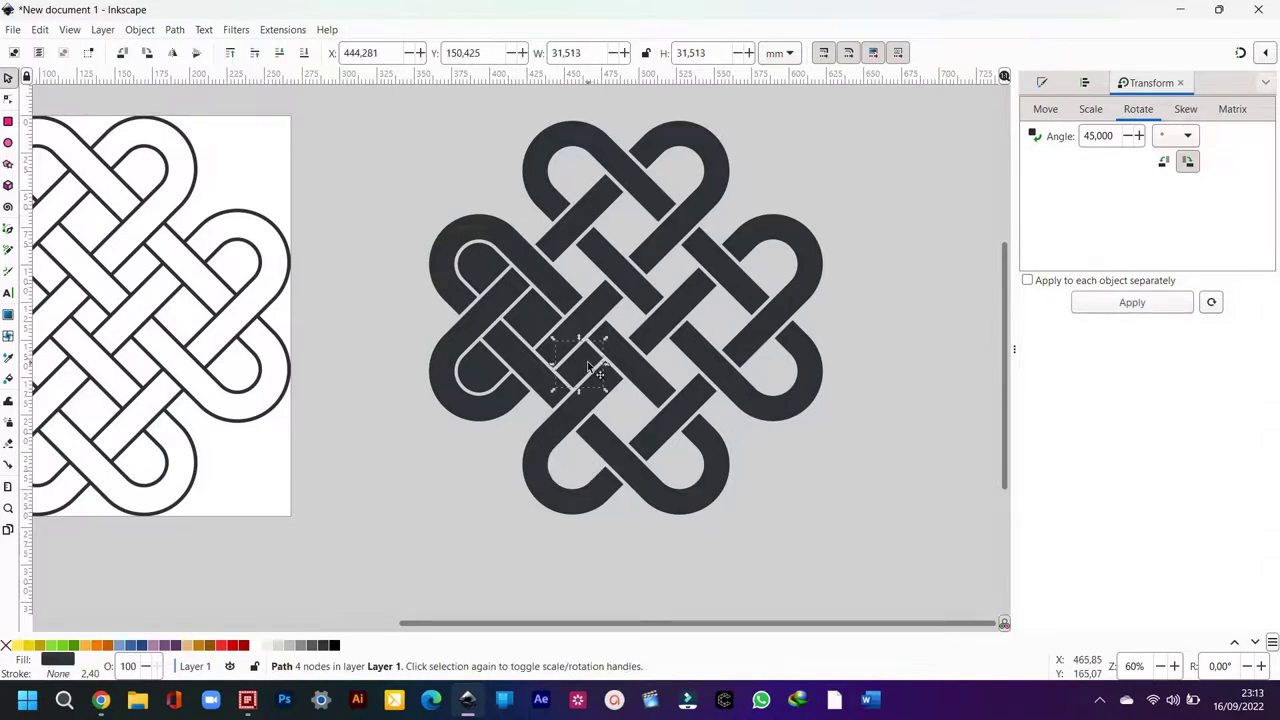
pyautogui.press('Delete')
pyautogui.click(528, 322)
pyautogui.press('Delete')
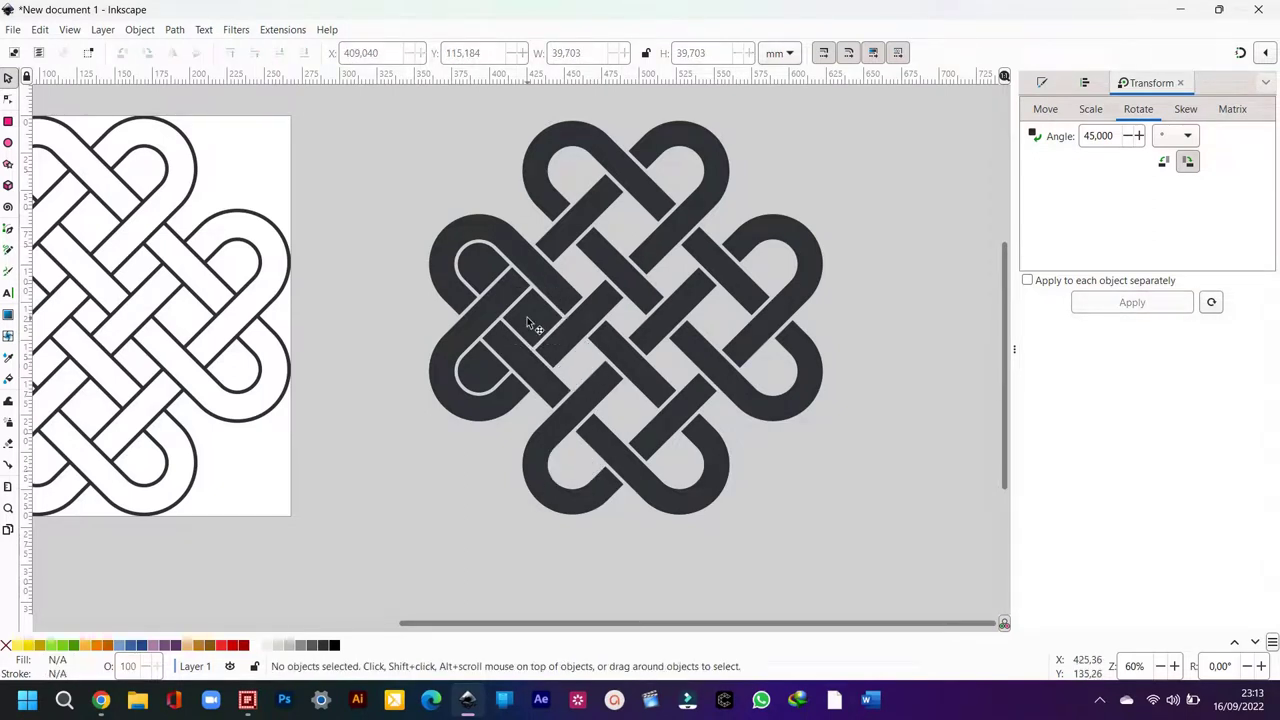
# Step: Delete the inner outlines and leftovers in the upper-left and left loops
pyautogui.click(500, 261)
pyautogui.press('Delete')
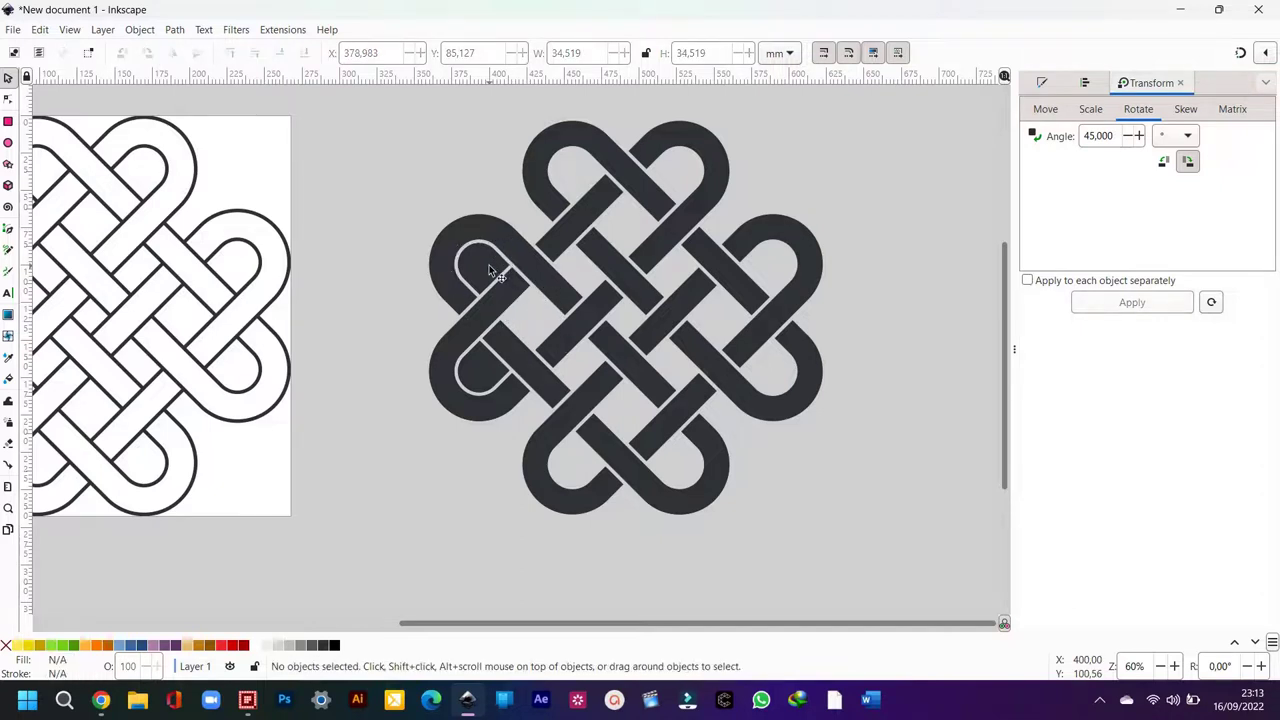
pyautogui.click(489, 264)
pyautogui.press('Delete')
pyautogui.click(487, 365)
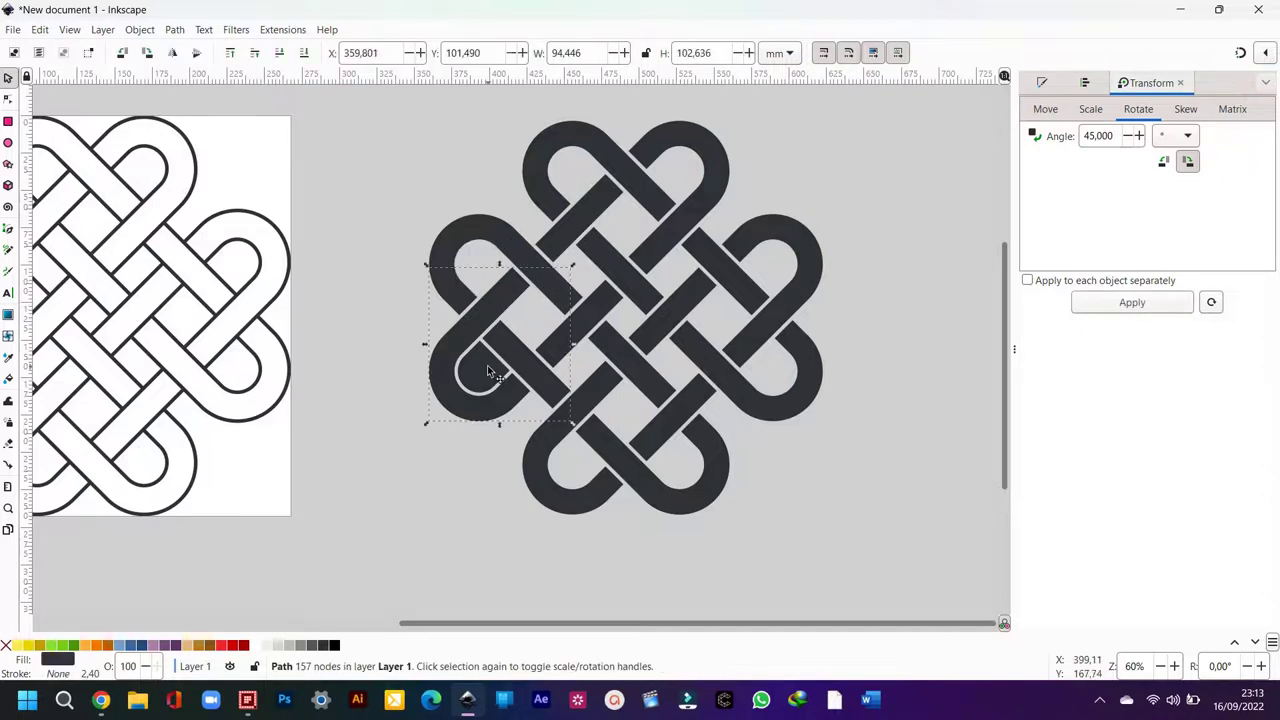
pyautogui.press('Delete')
pyautogui.click(487, 365)
pyautogui.press('Delete')
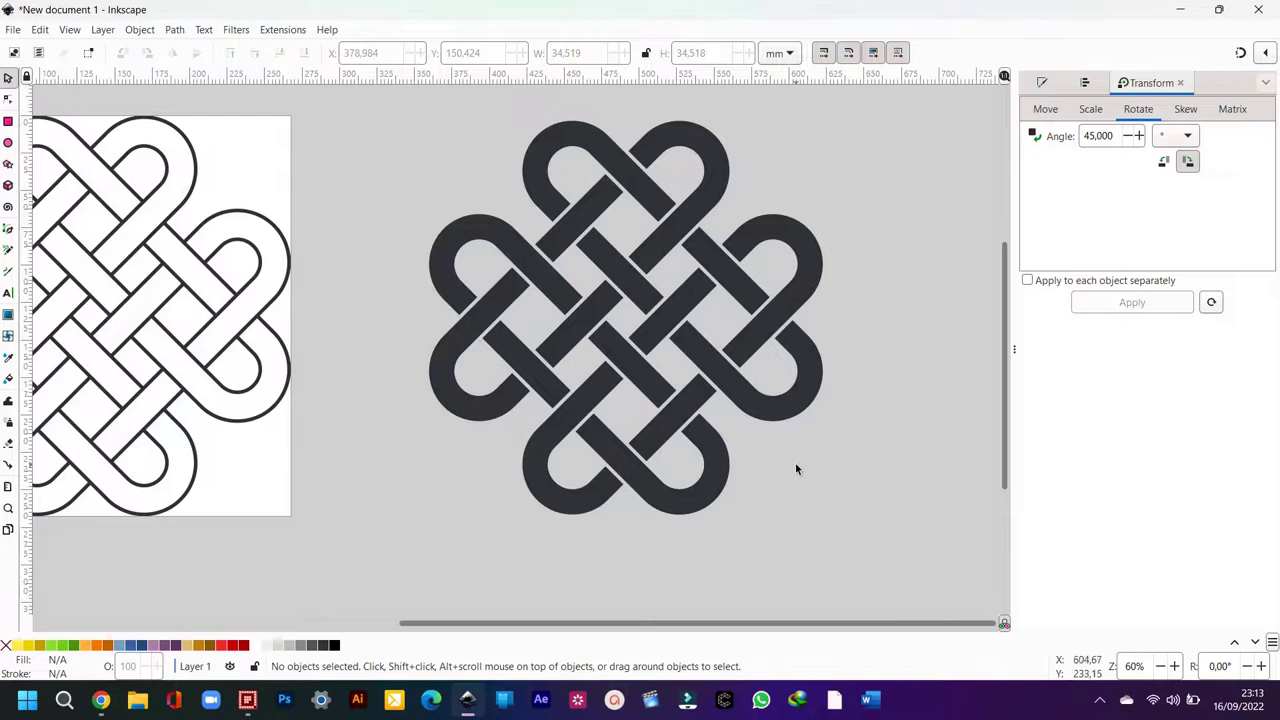
pyautogui.keyDown('ctrl'); pyautogui.scroll(-1, 774, 436); pyautogui.keyUp('ctrl')
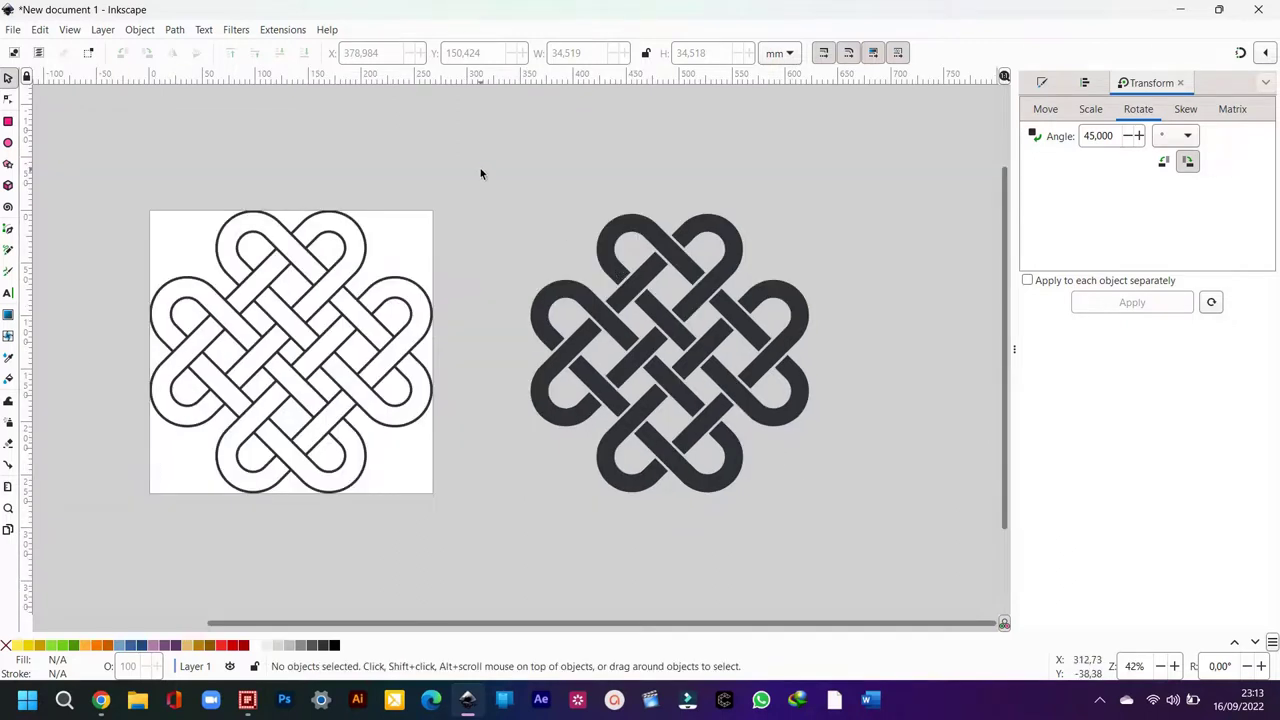
# Step: Union all dark knot pieces into one shape and move it beside the outlined knot
pyautogui.moveTo(480, 174); pyautogui.dragTo(835, 532)
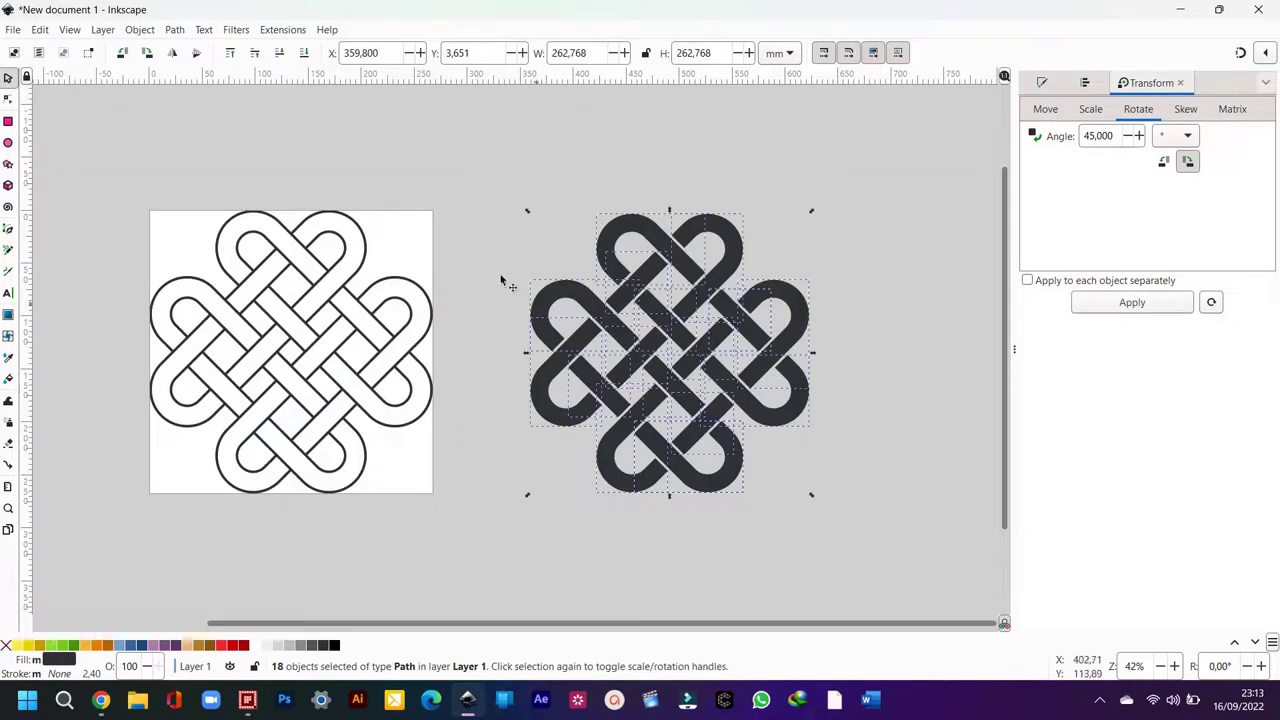
pyautogui.click(175, 30)
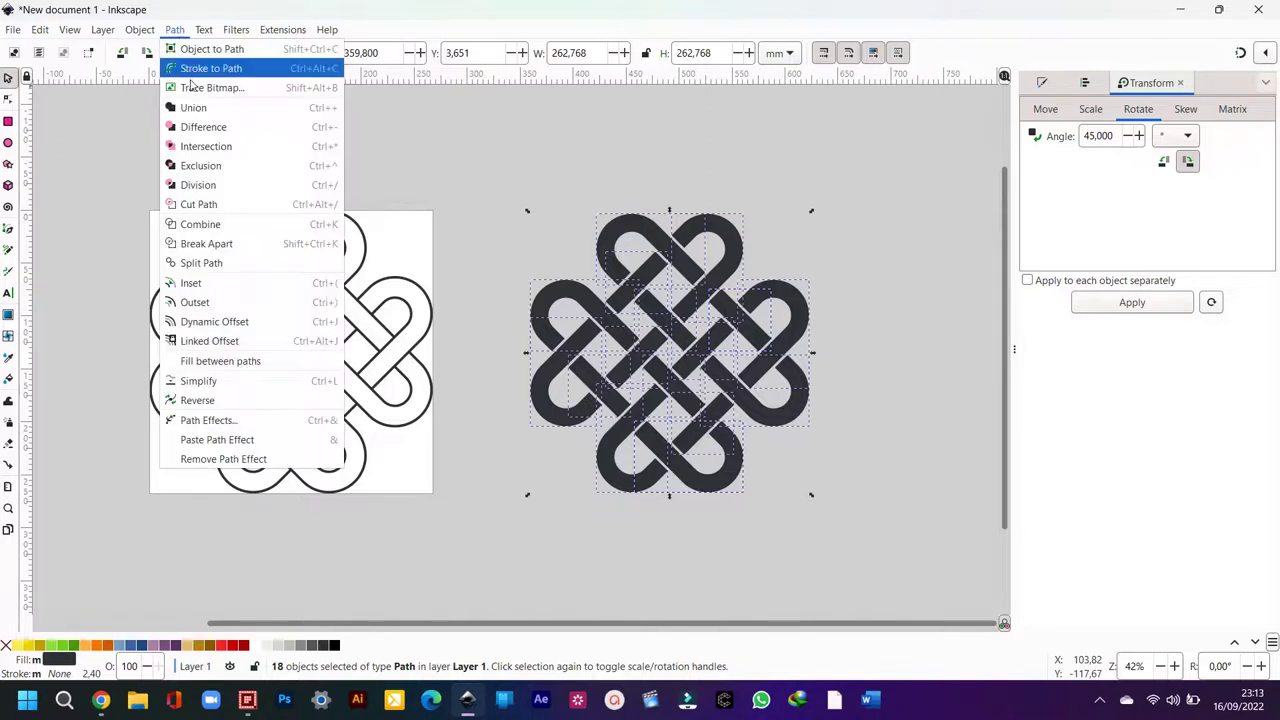
pyautogui.click(195, 108)
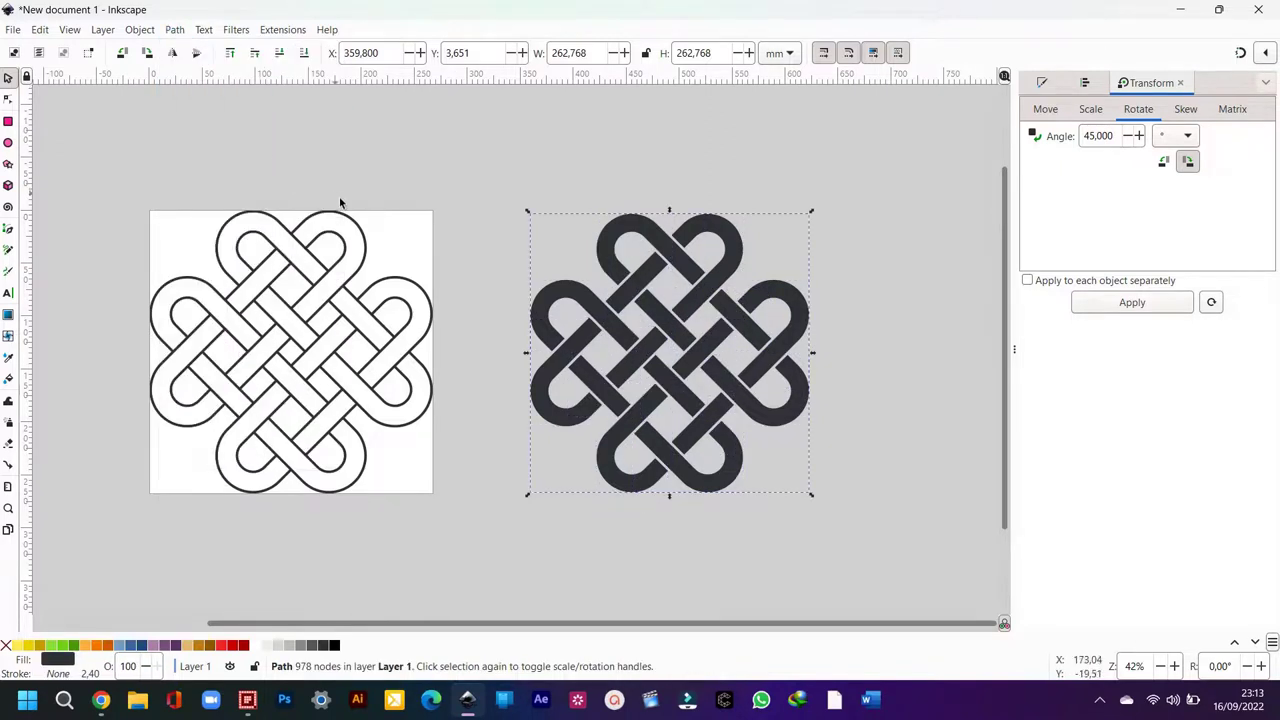
pyautogui.moveTo(639, 347); pyautogui.dragTo(571, 346)
pyautogui.click(776, 423)
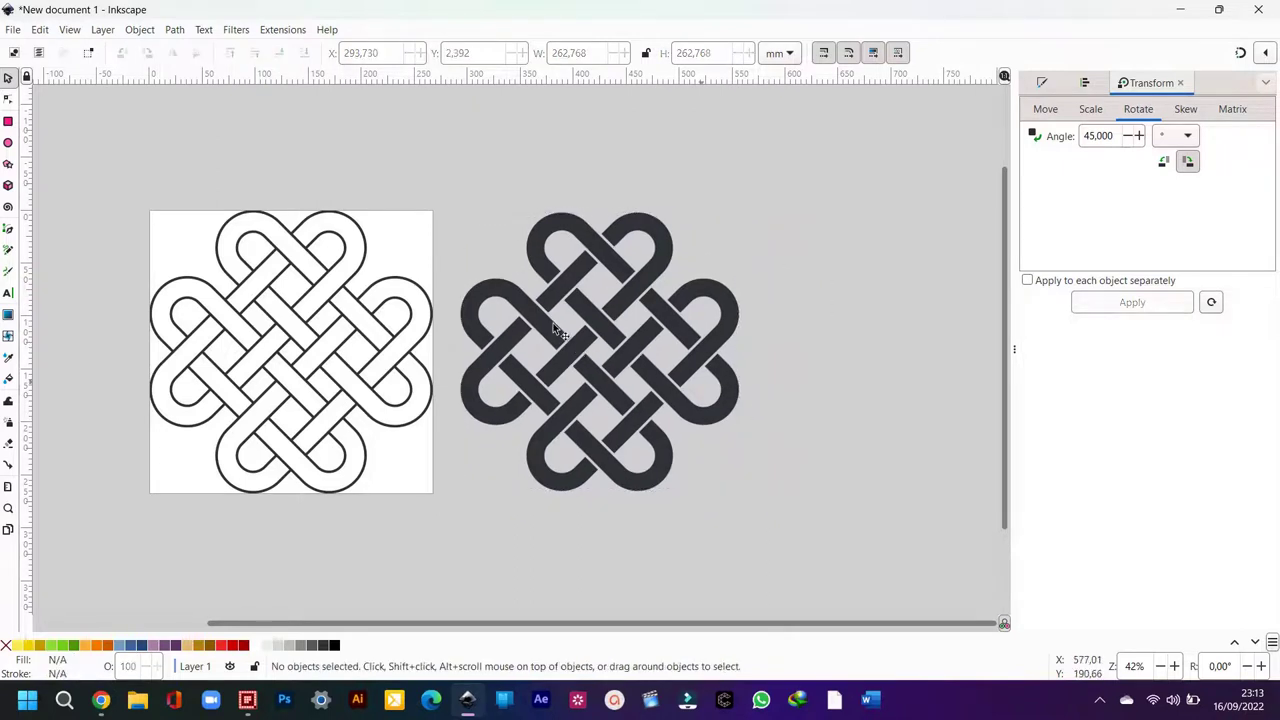
# Step: Resize the page to fit both knots, about 556.5 × 267.55 mm
pyautogui.moveTo(97, 144); pyautogui.dragTo(849, 537)
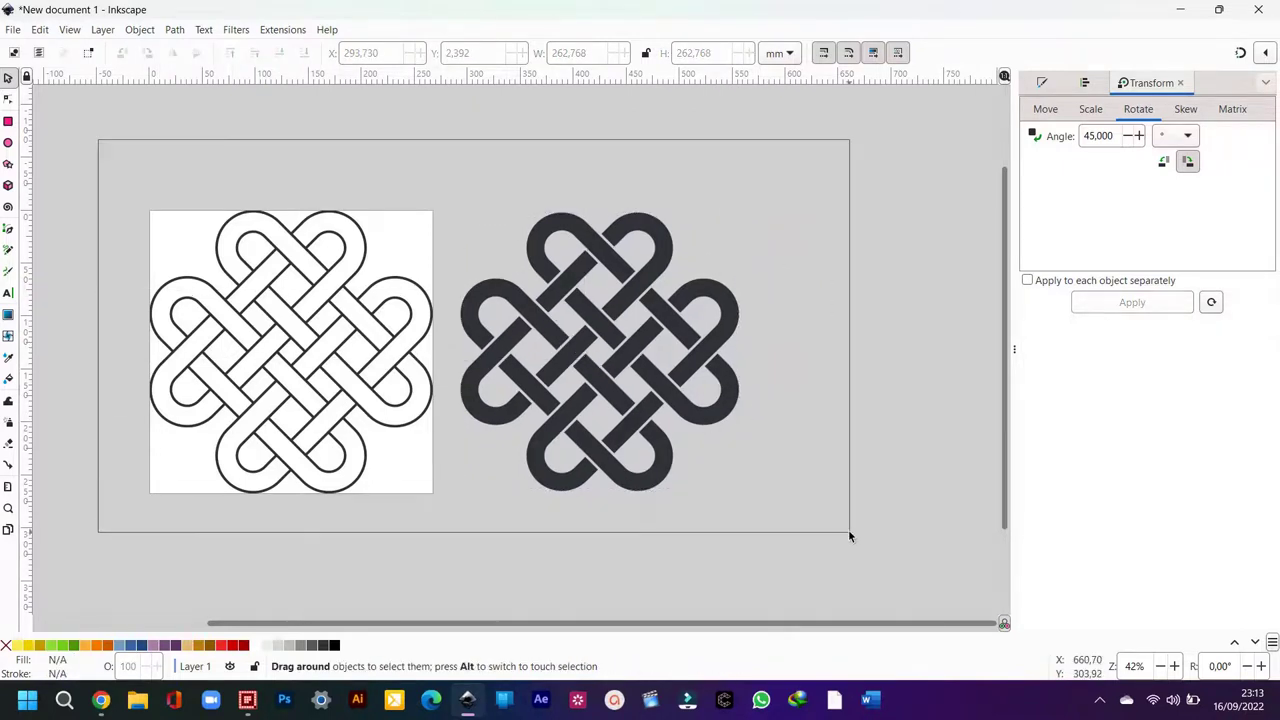
pyautogui.click(40, 30)
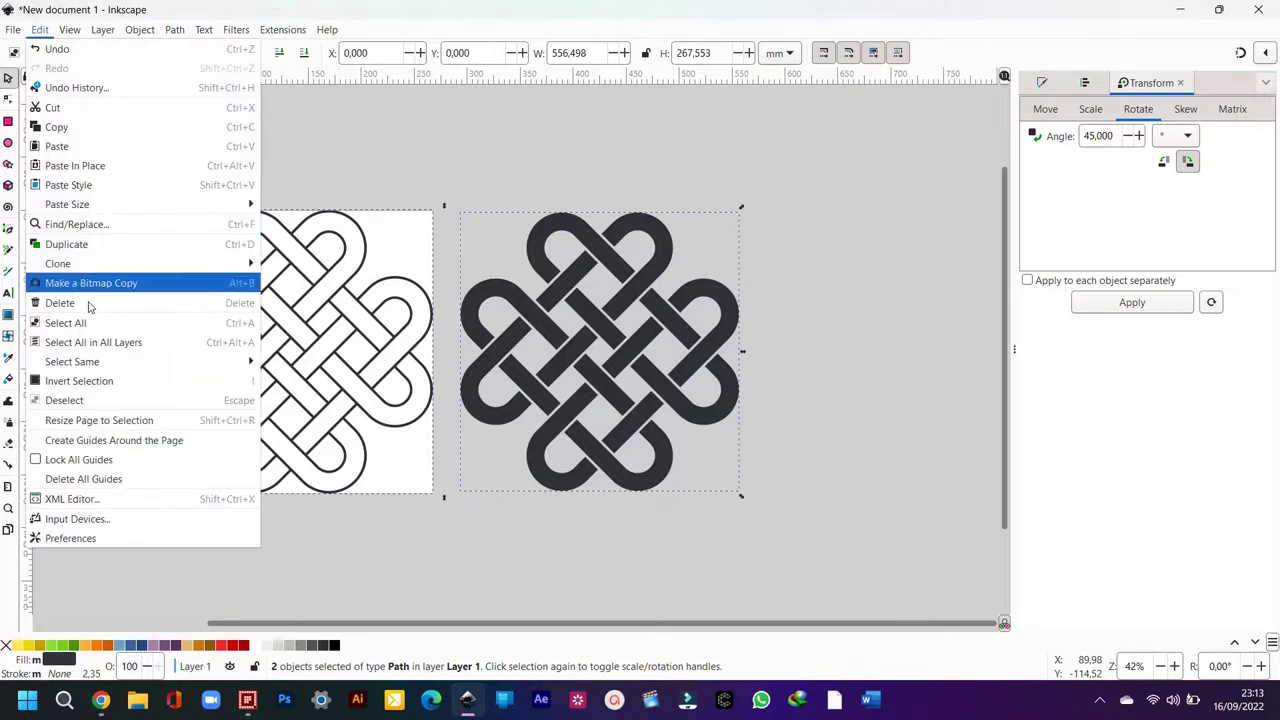
pyautogui.click(105, 420)
pyautogui.click(810, 395)
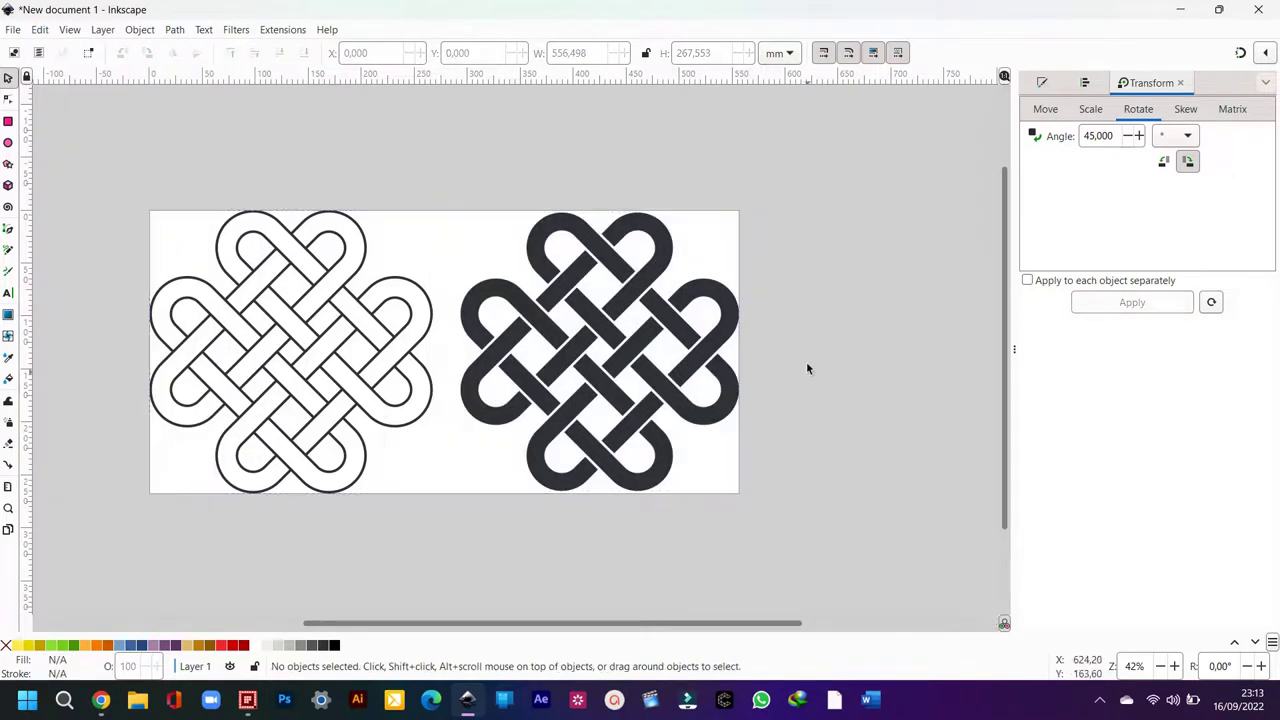
pyautogui.keyDown('ctrl'); pyautogui.scroll(-1, 806, 338); pyautogui.keyUp('ctrl')
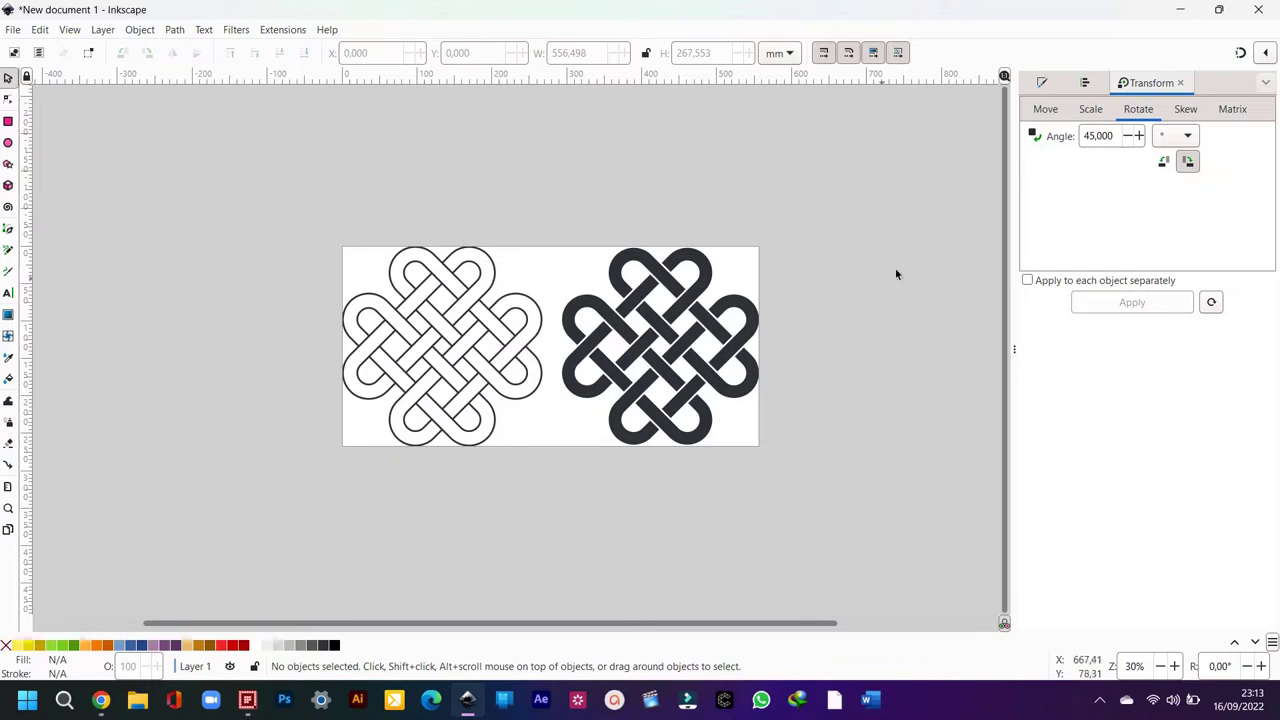
# Step: Close the docked panels and fill the dark knot with Scarlet Red 2
pyautogui.click(1184, 86)
pyautogui.click(1183, 84)
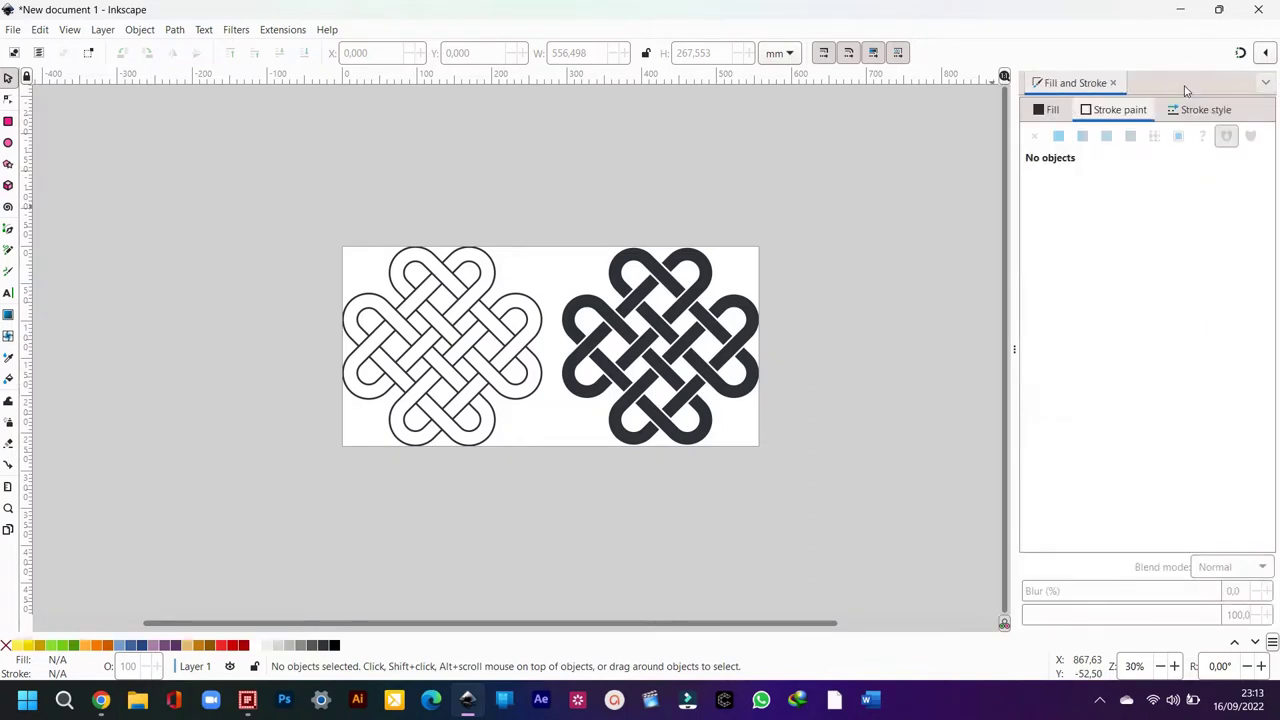
pyautogui.click(1113, 83)
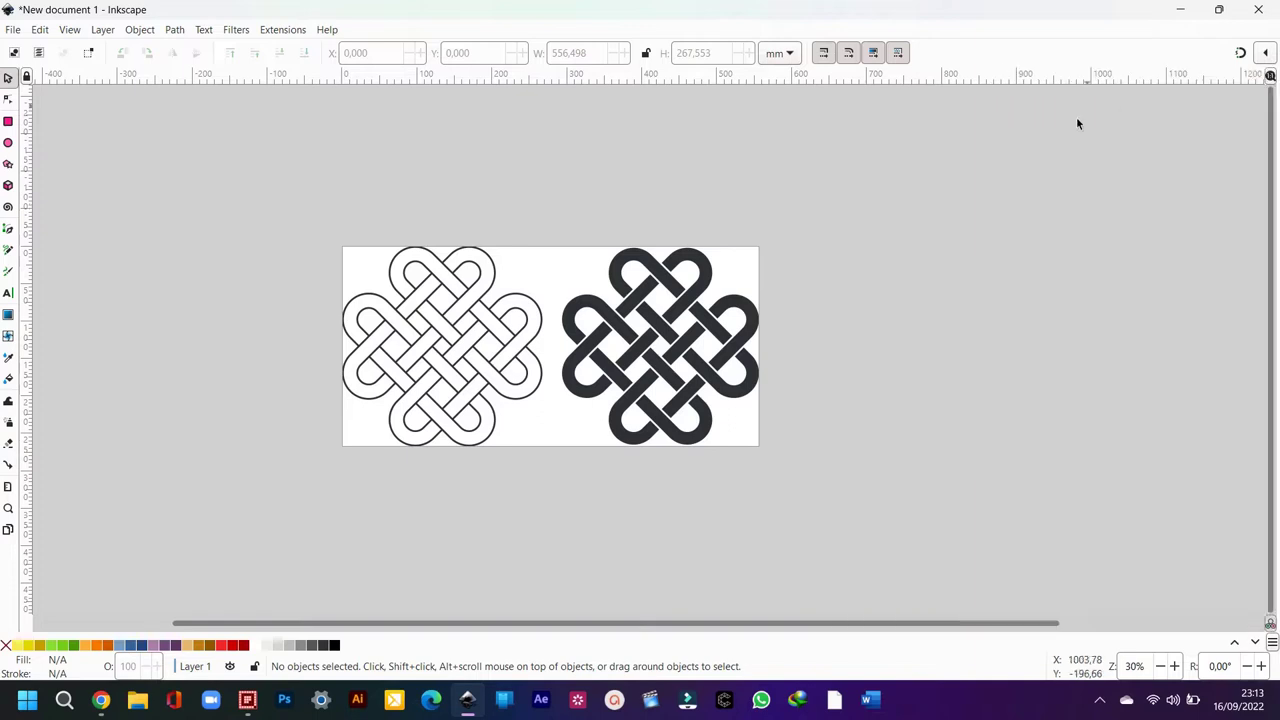
pyautogui.click(686, 352)
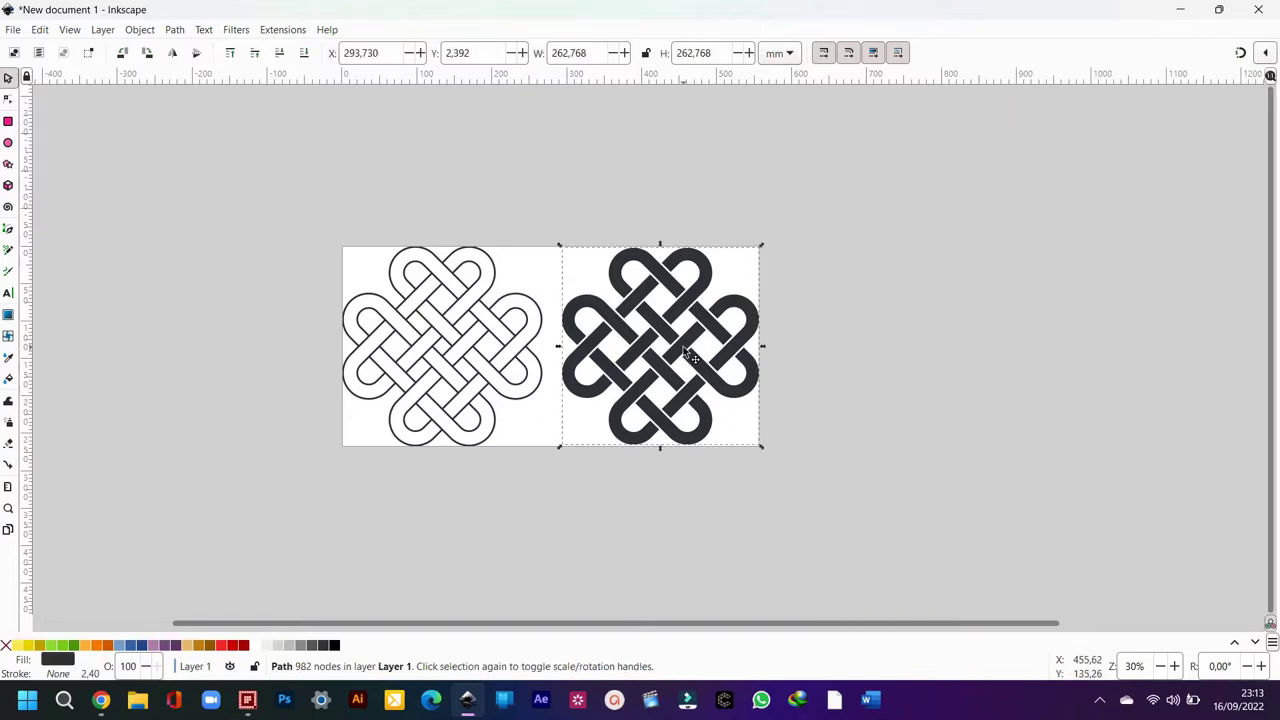
pyautogui.click(233, 646)
# Step: Give the left knot a Scarlet Red 2 outline
pyautogui.click(446, 382)
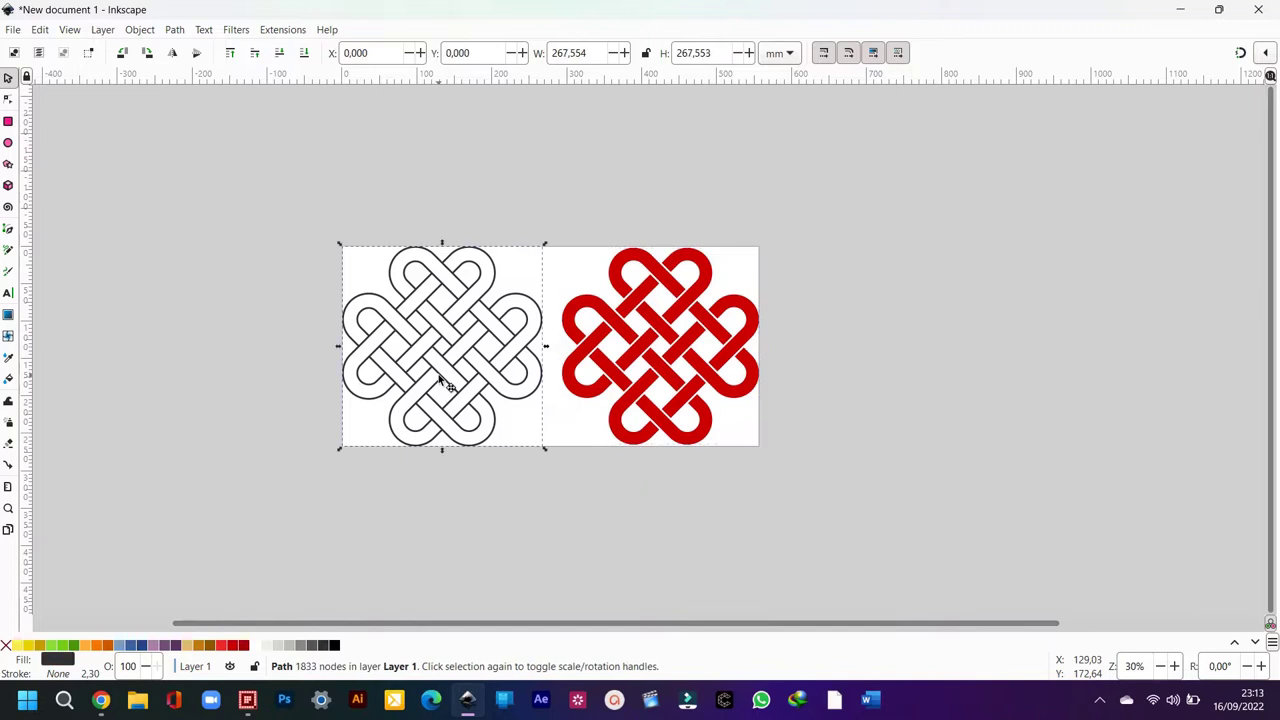
pyautogui.keyDown('shift'); pyautogui.click(238, 646); pyautogui.keyUp('shift')
pyautogui.click(514, 532)
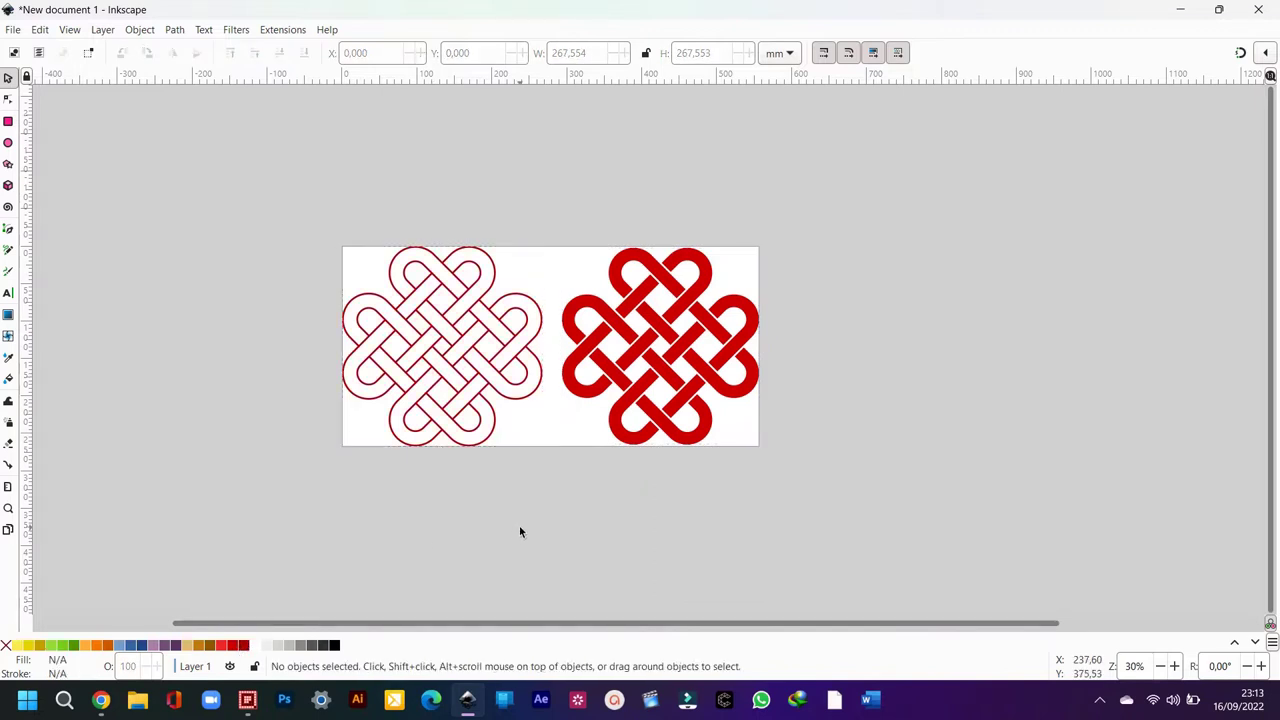